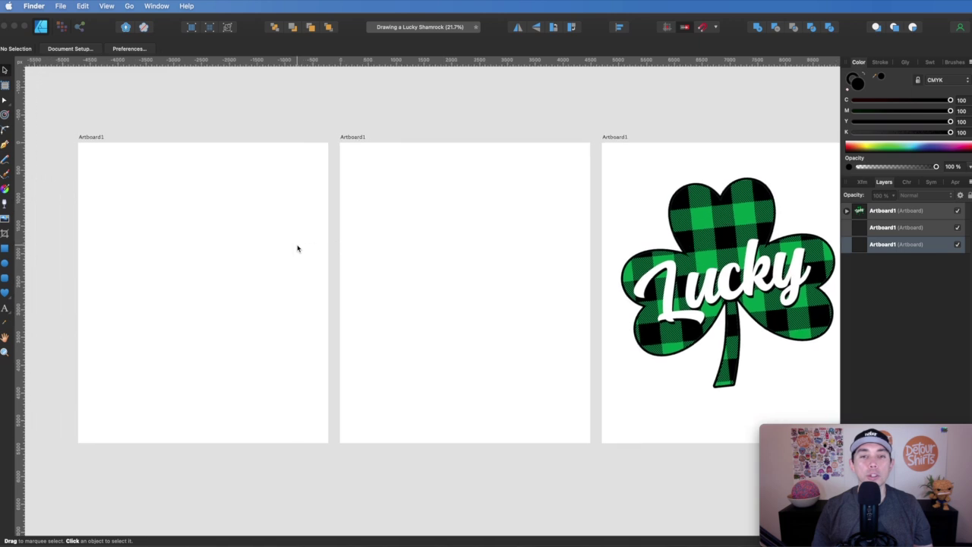
Draw a heart shape about 1368 px tall in the upper part of the first artboard, with black fill and no stroke
click(347, 263)
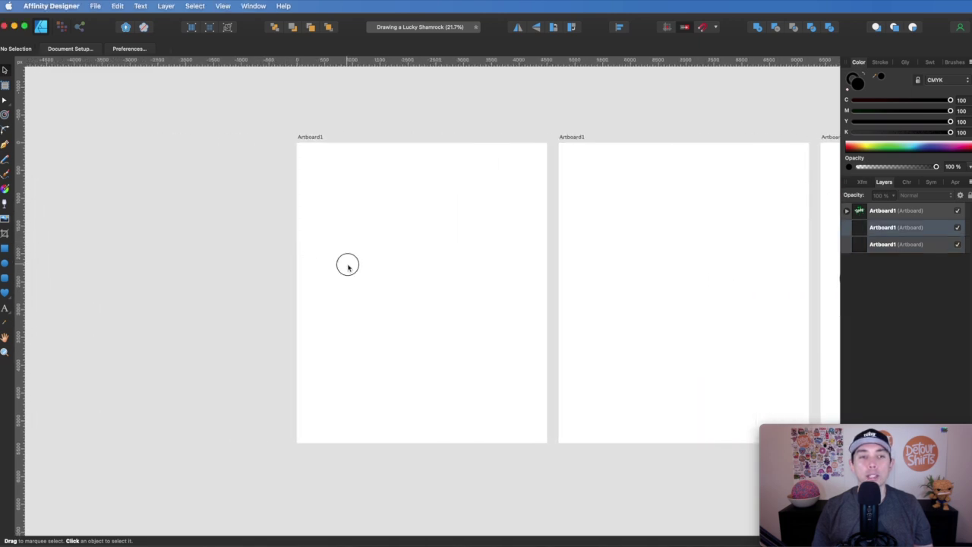
scroll(347, 265, up, 5)
scroll(347, 267, down, 3)
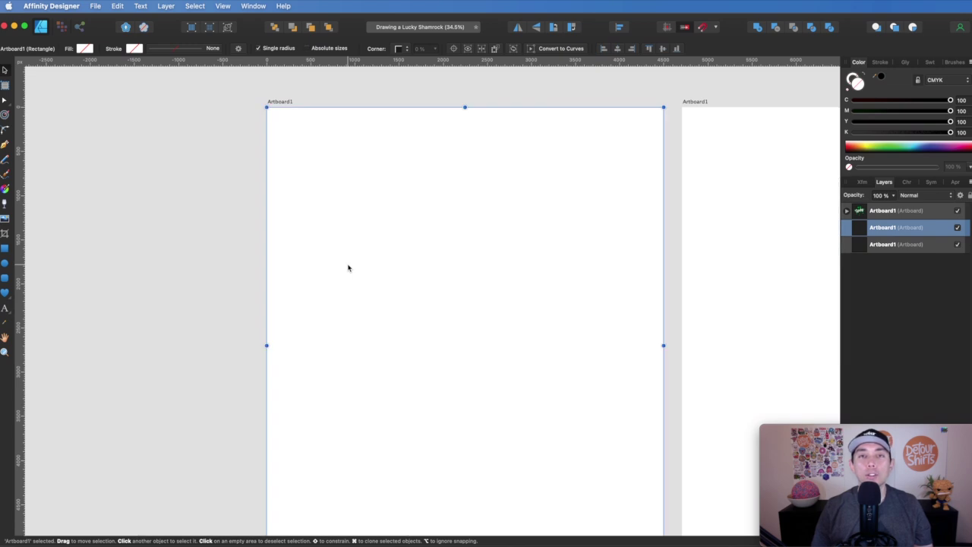
click(5, 293)
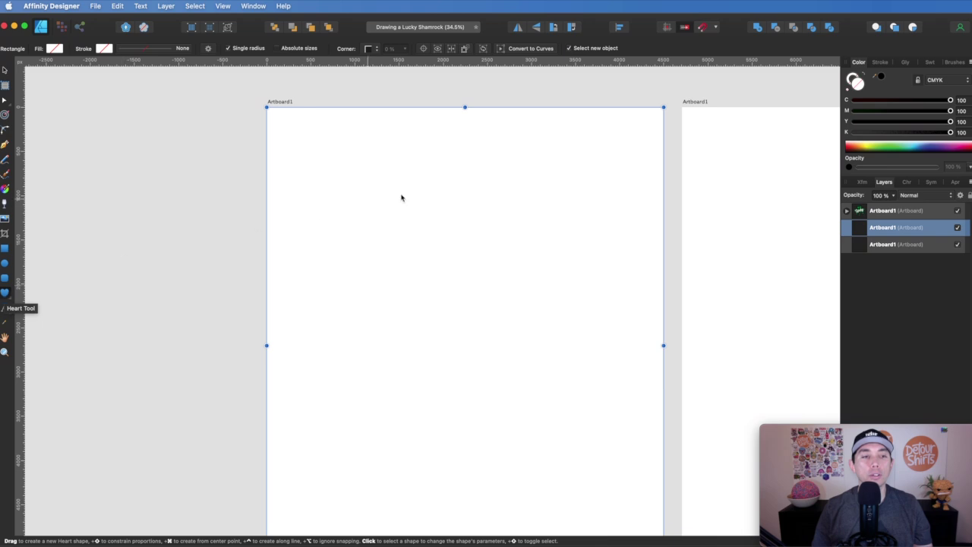
click(8, 299)
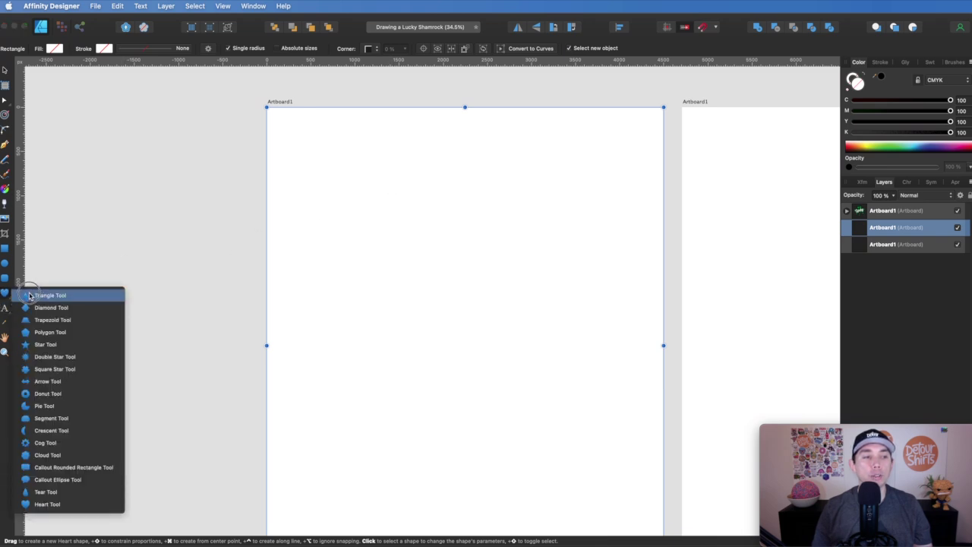
click(57, 504)
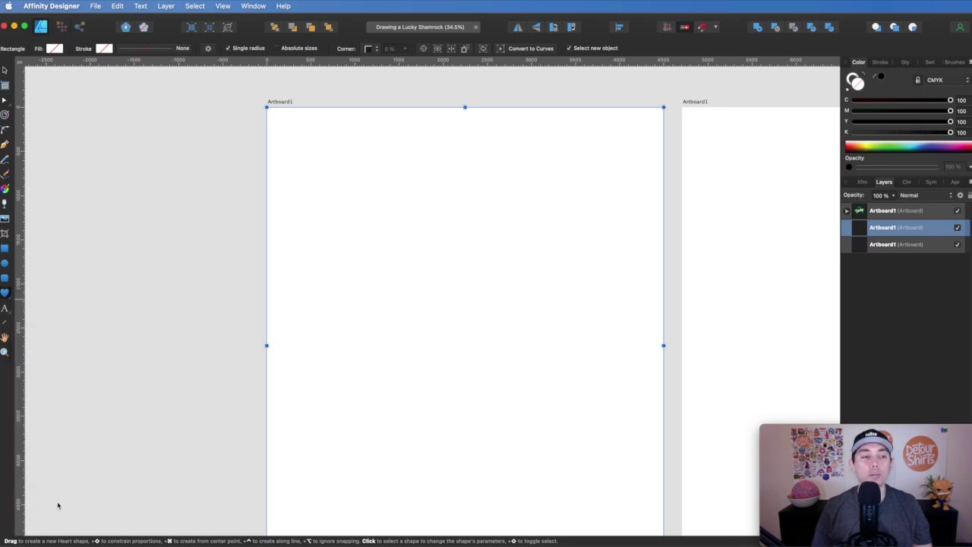
drag(391, 179, 514, 299)
click(854, 79)
click(849, 91)
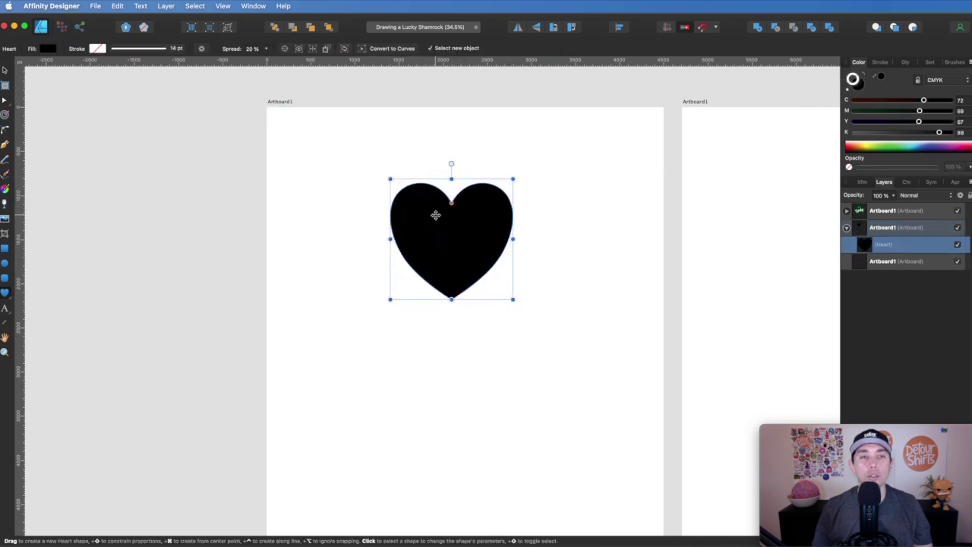
Stretch the heart slightly to about 1437 px wide, keeping its height
click(4, 70)
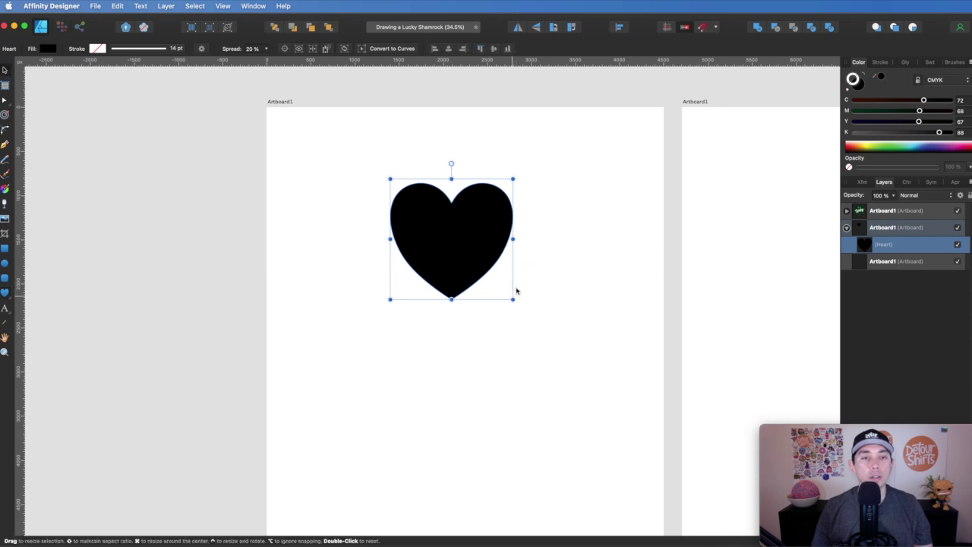
mouse_move(514, 240)
mouse_down()
mouse_move(489, 238)
mouse_move(562, 239)
mouse_move(517, 238)
mouse_up()
click(557, 236)
click(477, 239)
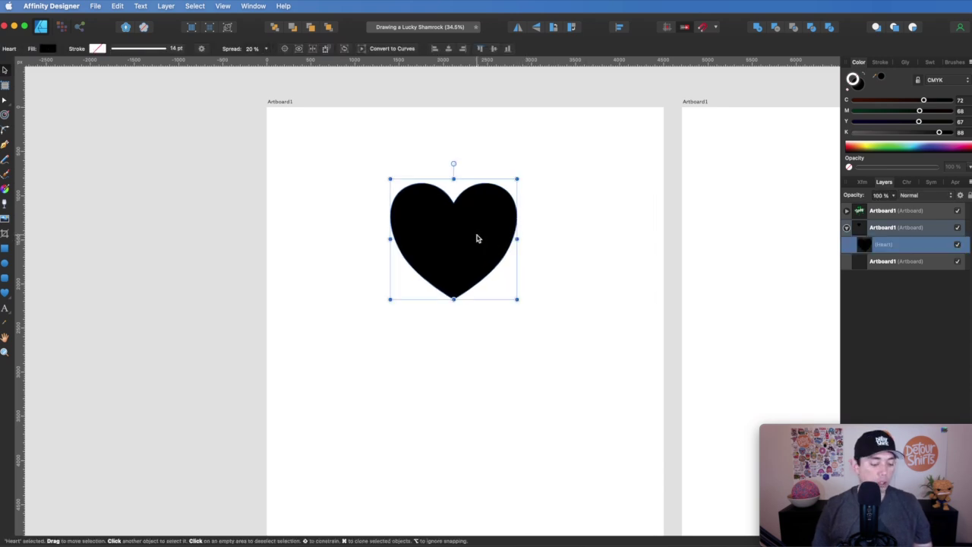
Duplicate the heart to its right and rotate the copy to -98°
drag(476, 237, 571, 239)
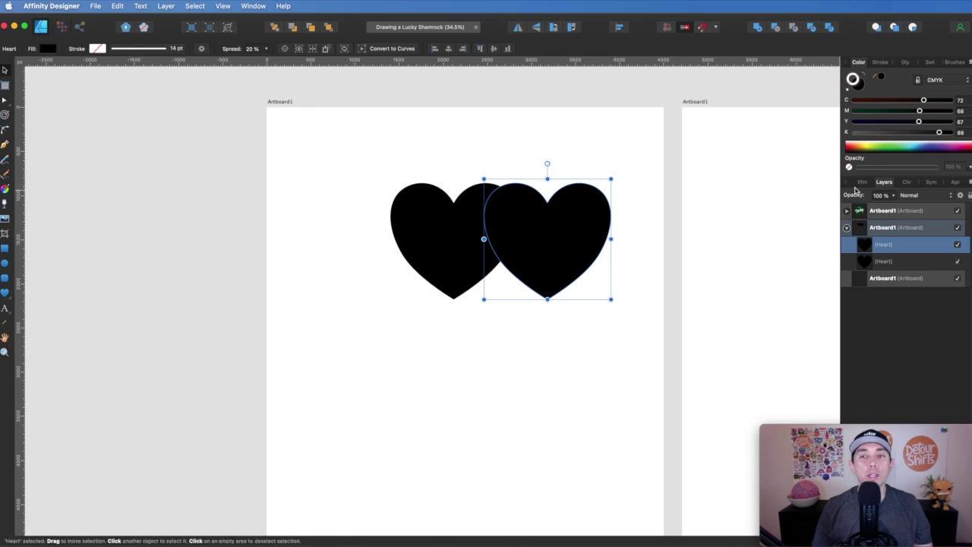
click(864, 183)
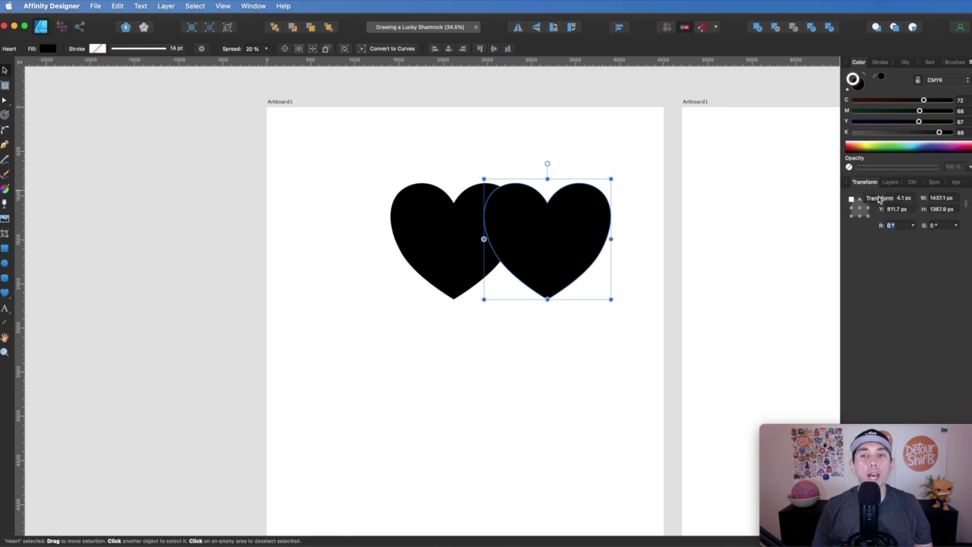
click(882, 227)
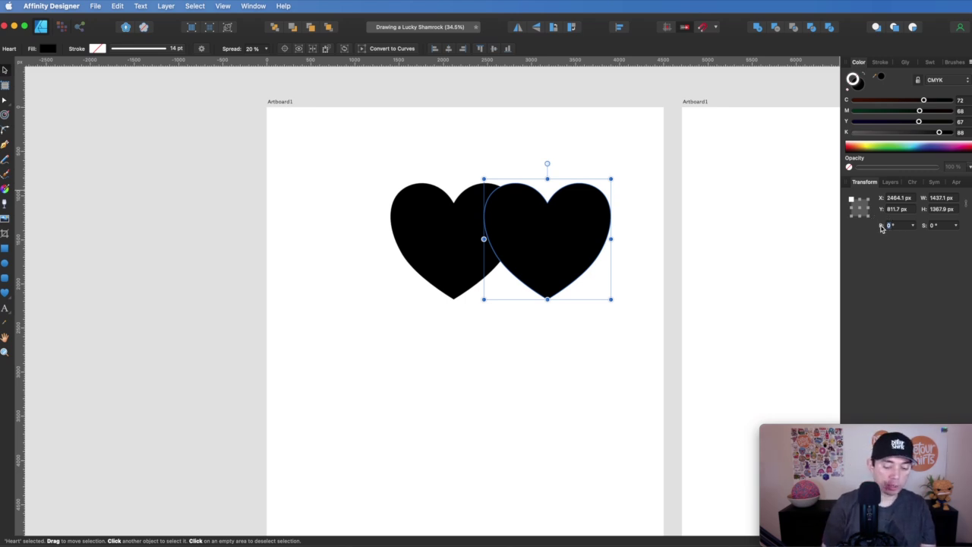
text(-98)
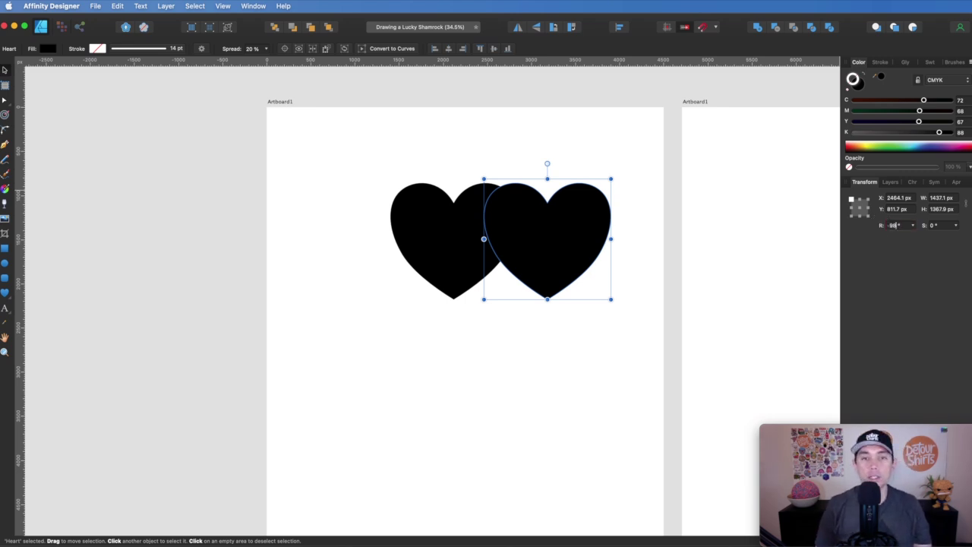
key(Return)
Move the rotated heart so its tip meets the bottom tip of the upright heart, forming the right leaf
drag(381, 240, 447, 243)
scroll(501, 319, up, 5)
scroll(502, 319, up, 3)
scroll(501, 317, left, 3)
scroll(448, 244, down, 5)
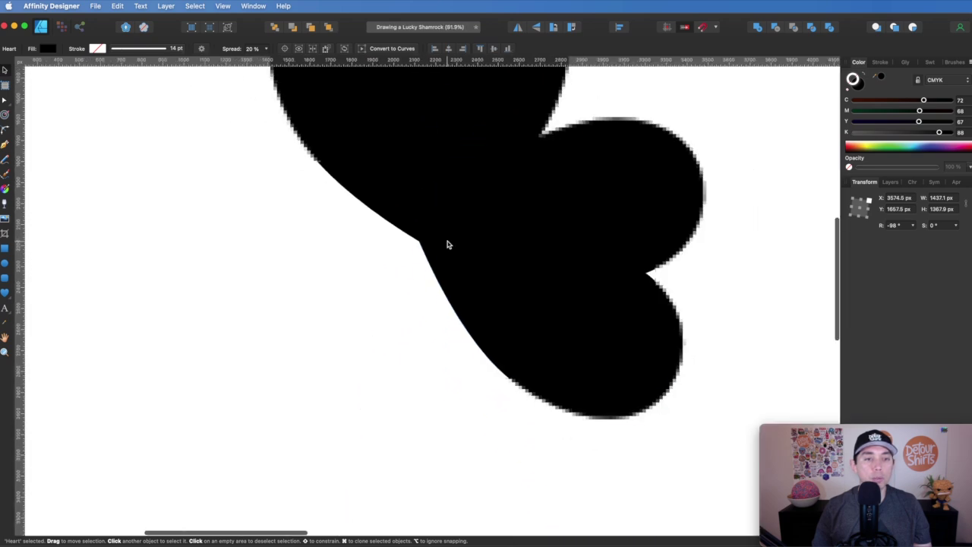
click(271, 215)
Add a horizontally flipped copy of the right leaf on the left side, with its tip meeting the other two hearts' tips
click(505, 243)
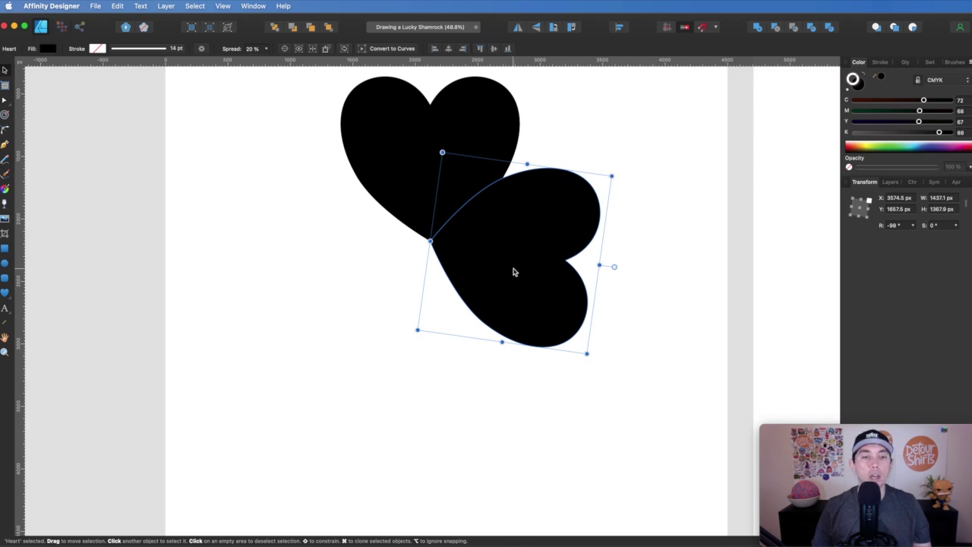
drag(513, 272, 336, 269)
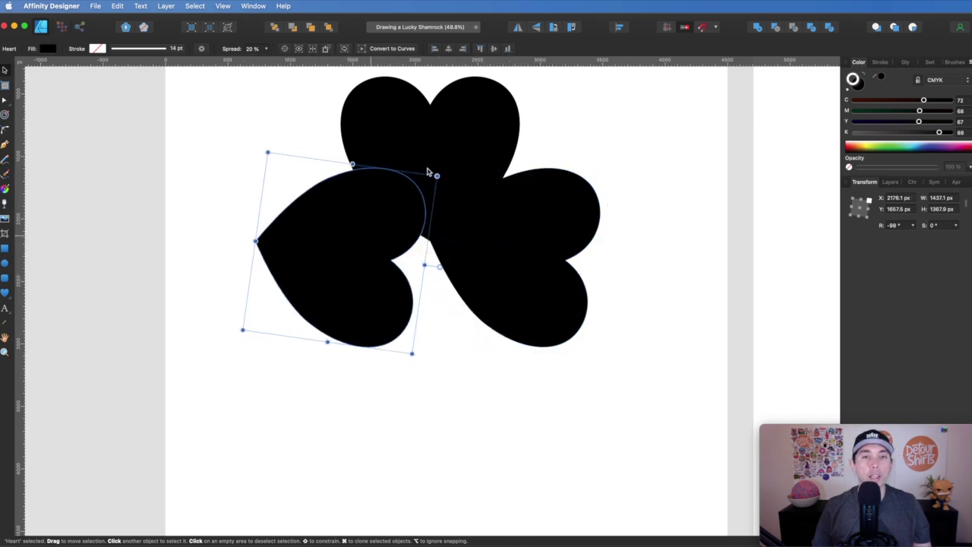
click(518, 29)
scroll(477, 202, up, 5)
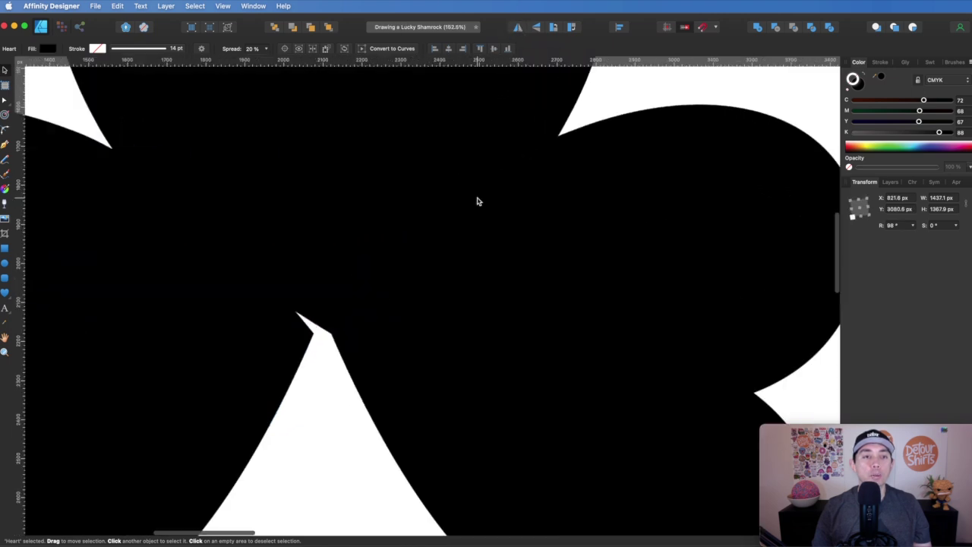
drag(266, 346, 279, 350)
key(super+a)
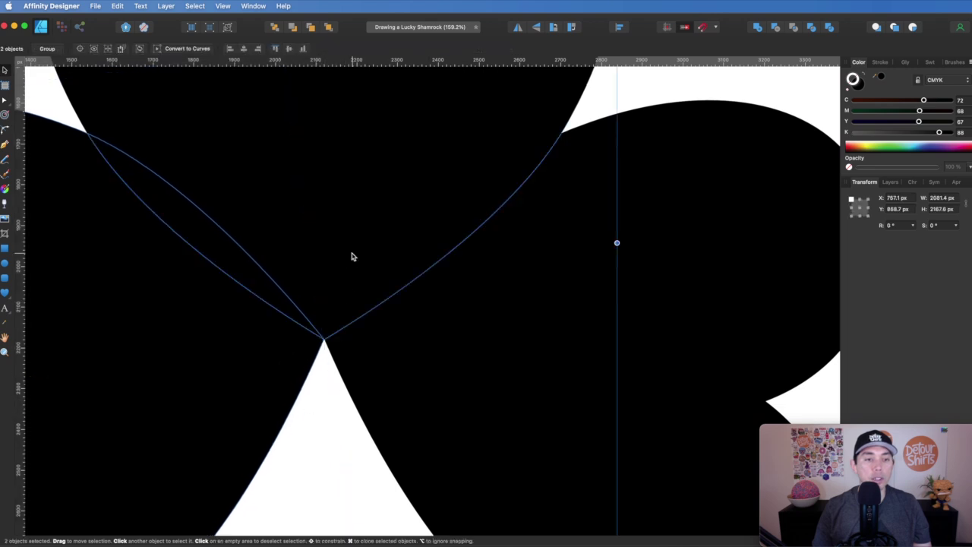
scroll(332, 349, down, 10)
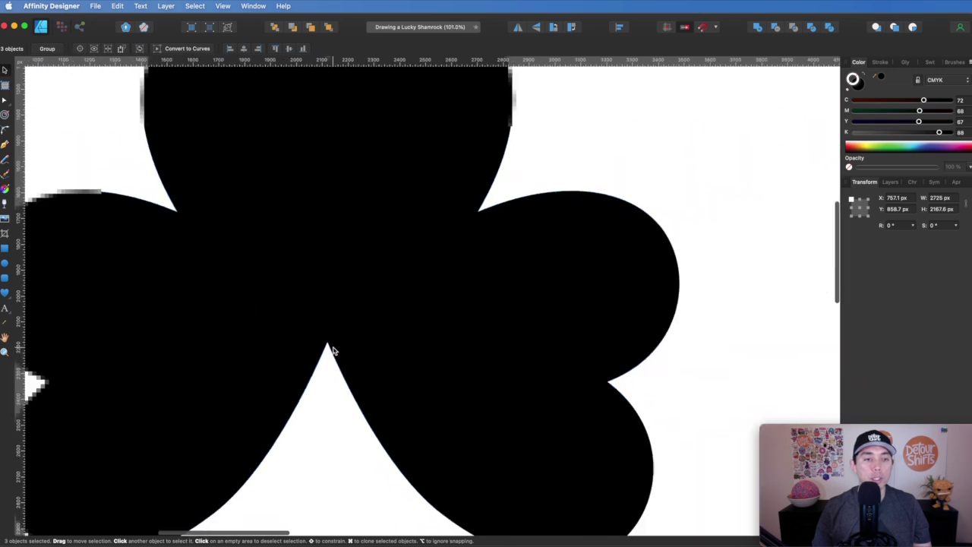
click(323, 446)
scroll(323, 445, down, 3)
scroll(323, 446, left, 3)
scroll(369, 406, up, 2)
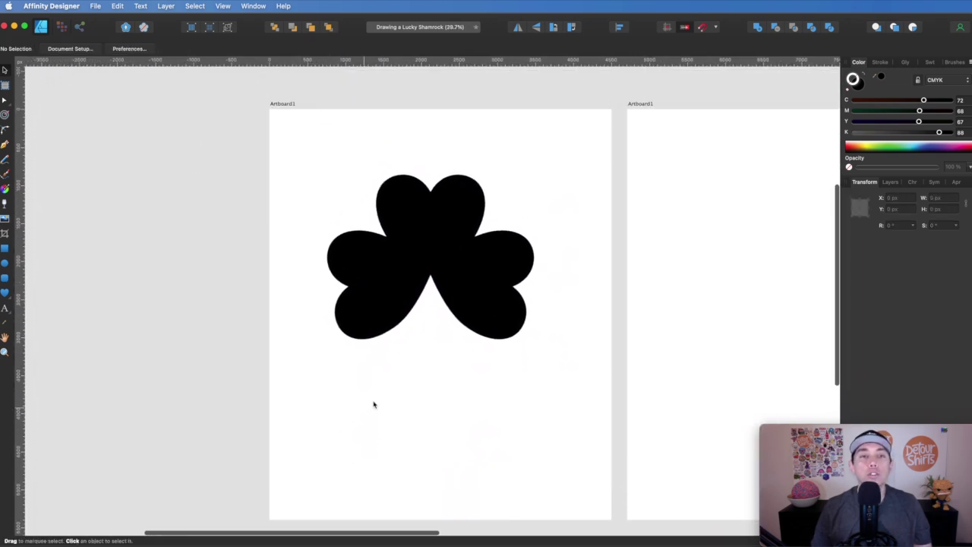
Draw a closed curved stem about 357 by 947 px with the Pen tool, running down from the leaves' meeting point and widening at the base
scroll(379, 400, up, 5)
scroll(379, 401, down, 2)
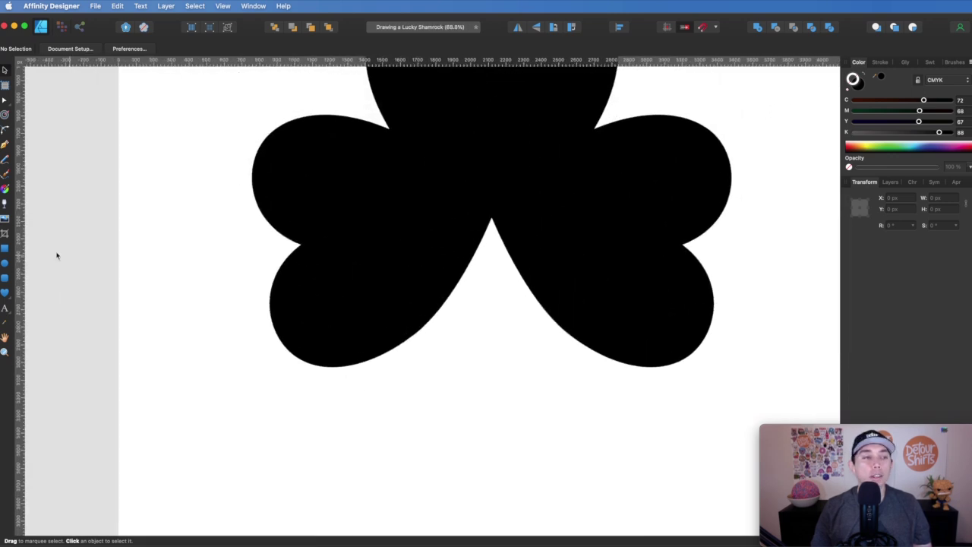
click(6, 145)
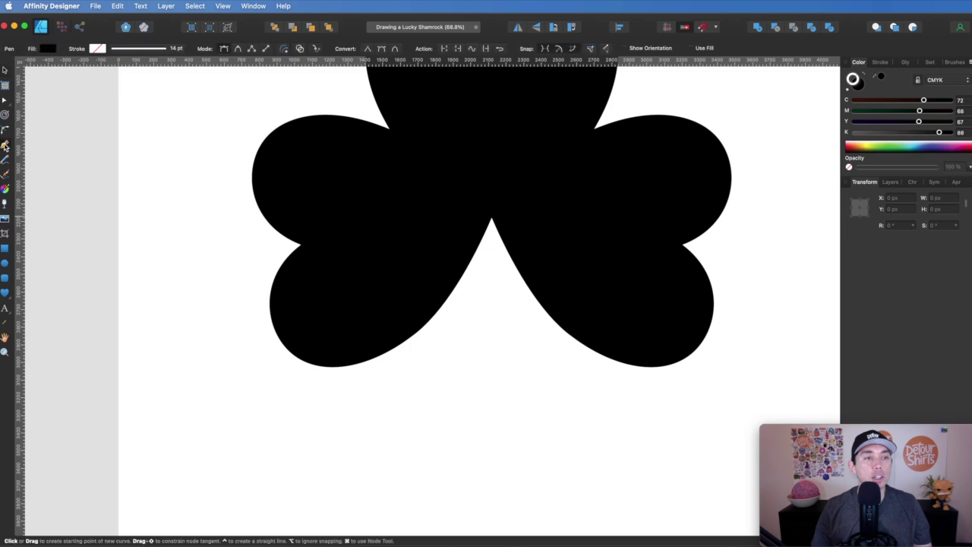
click(484, 216)
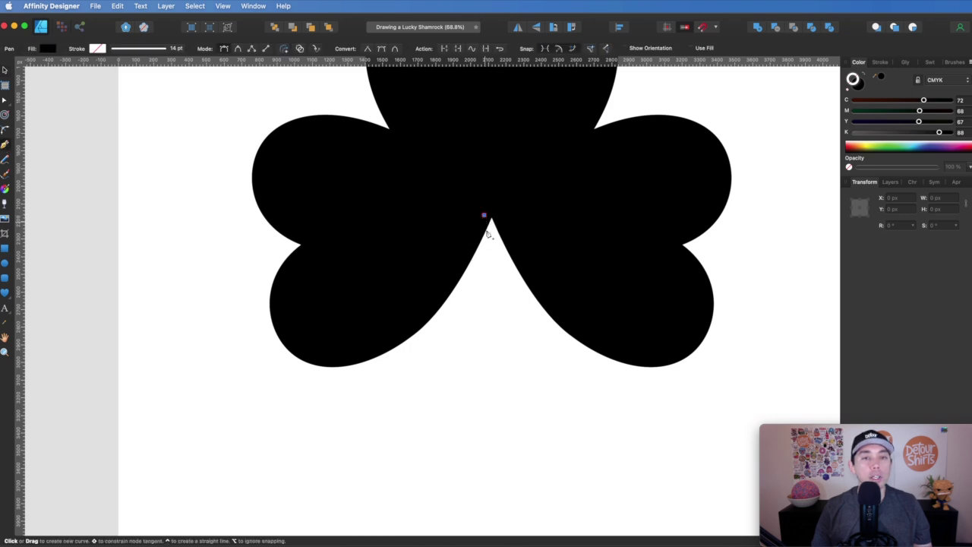
drag(485, 306, 471, 348)
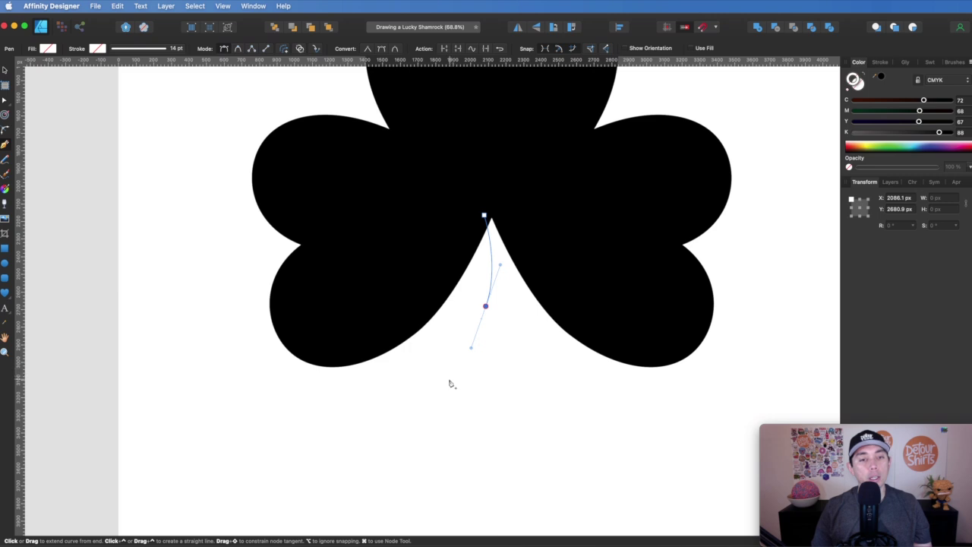
drag(448, 381, 473, 383)
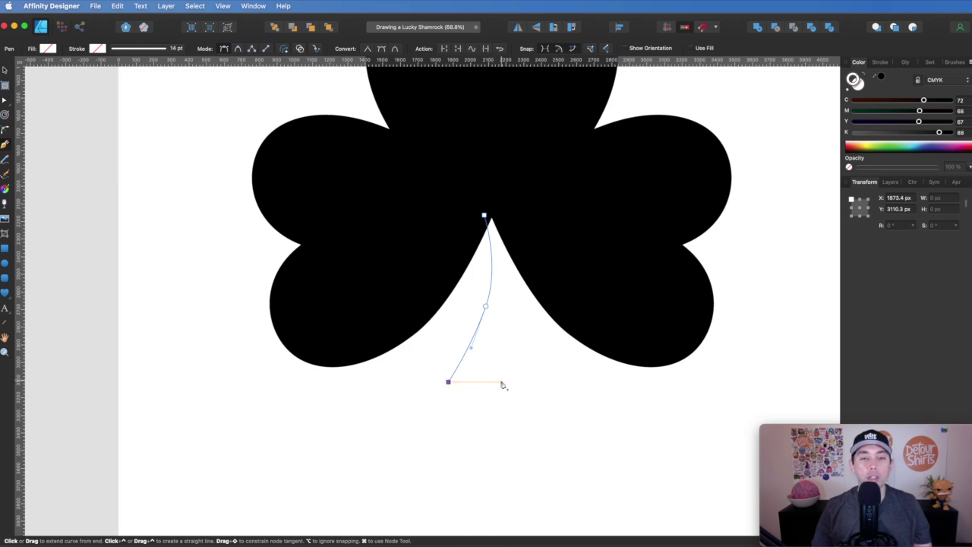
click(499, 384)
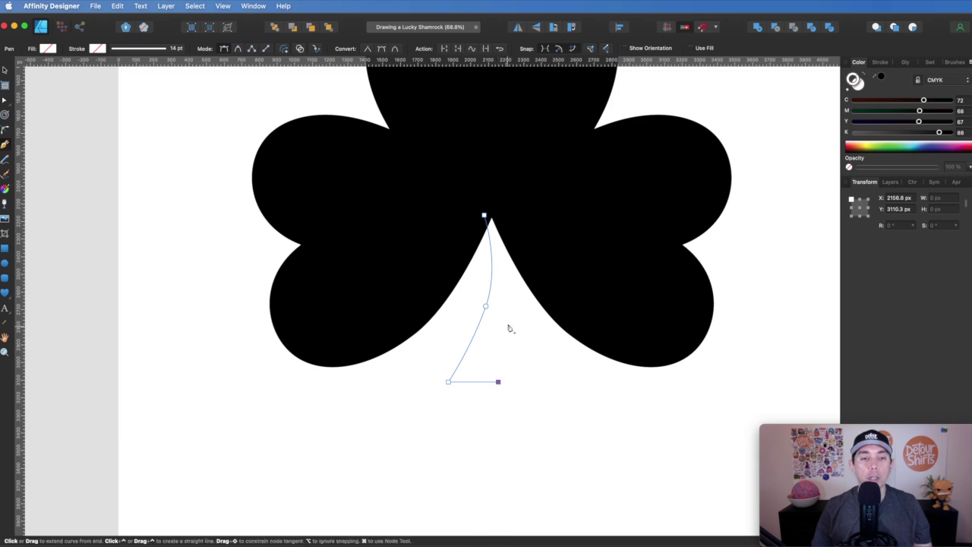
drag(511, 308, 509, 271)
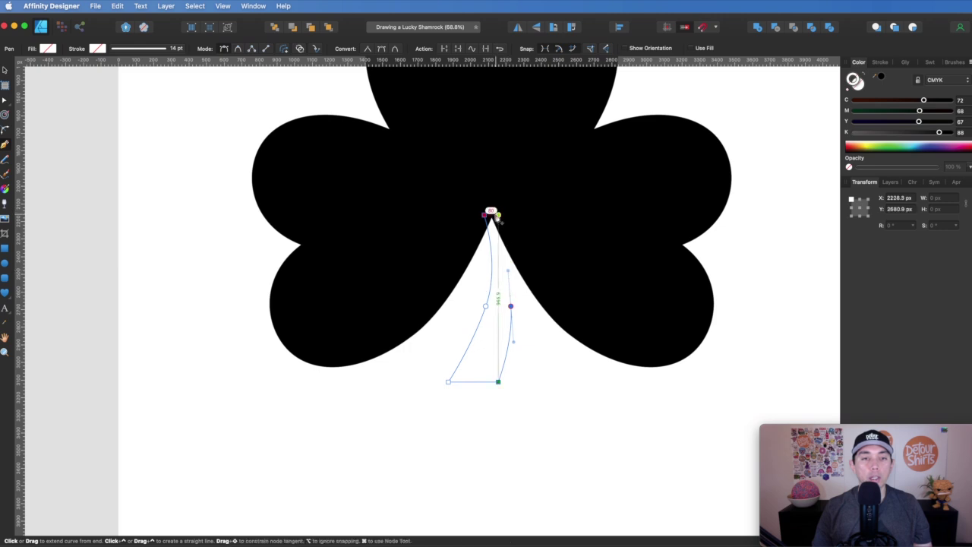
click(498, 216)
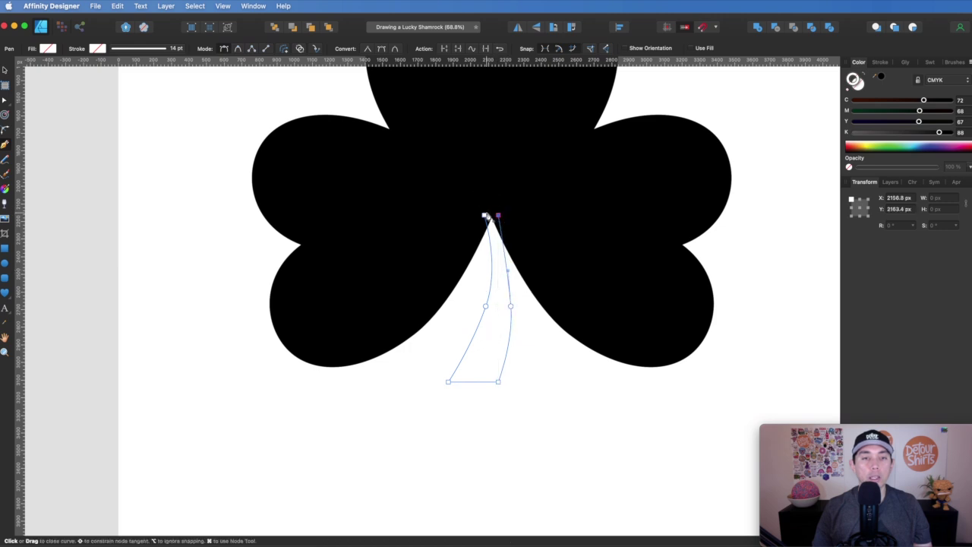
click(485, 218)
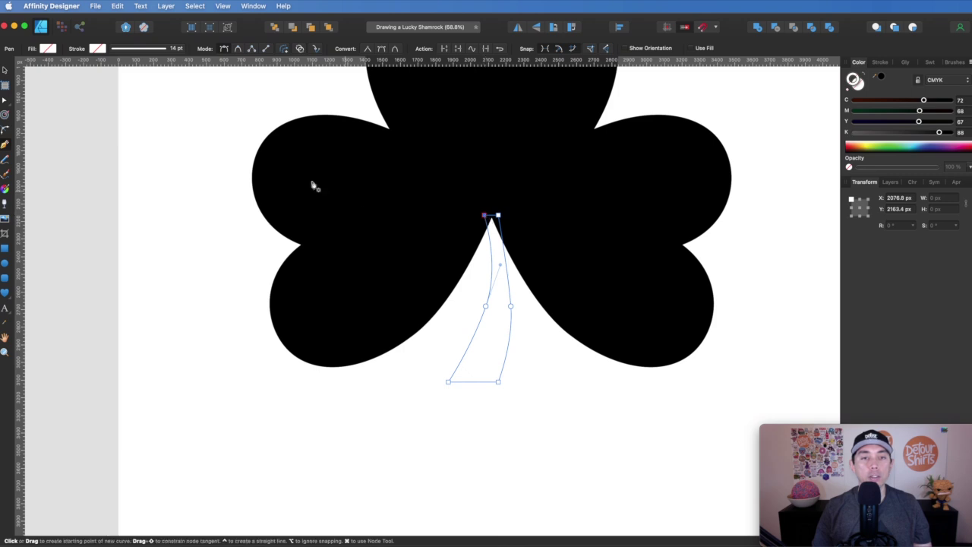
Fill the stem black and move it down clear of the leaves, to about X 1753 px, Y 2730 px
click(8, 100)
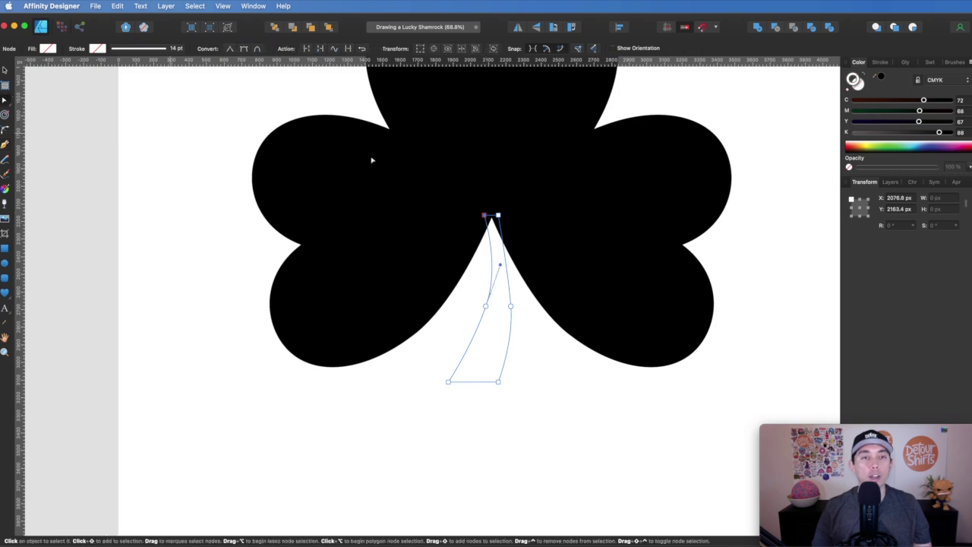
click(883, 80)
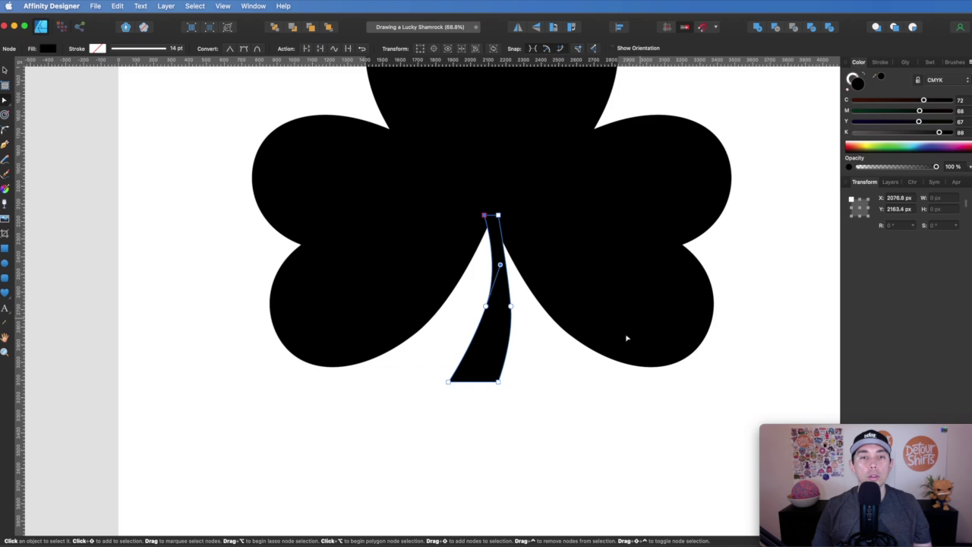
scroll(628, 336, down, 3)
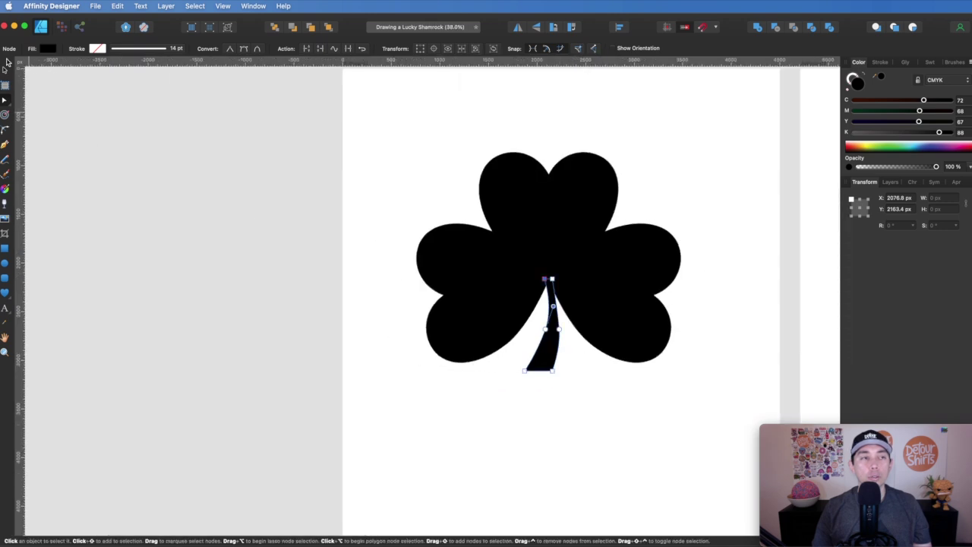
click(6, 70)
drag(549, 338, 542, 398)
scroll(546, 403, up, 2)
scroll(547, 403, up, 3)
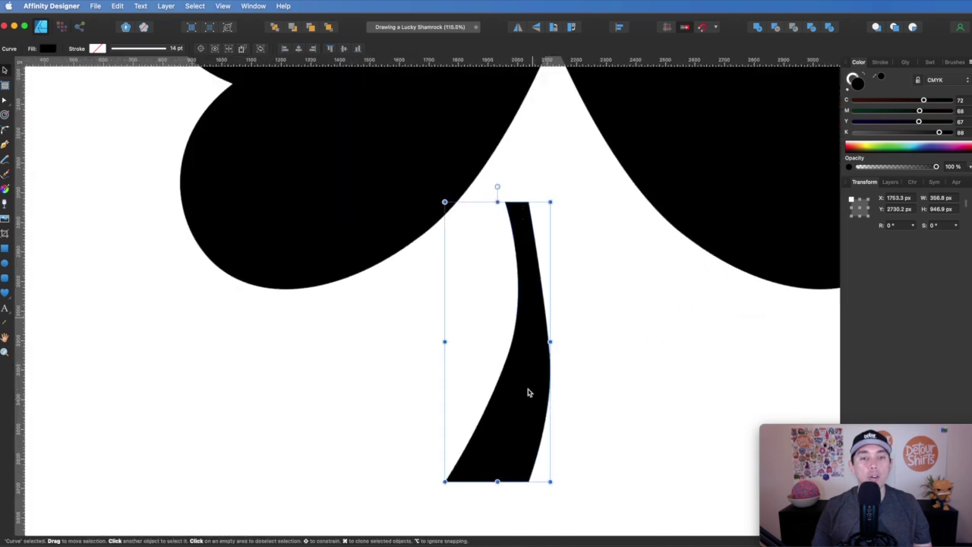
Adjust the handles of the stem's two middle nodes to smooth the curves of its right and left edges
click(6, 100)
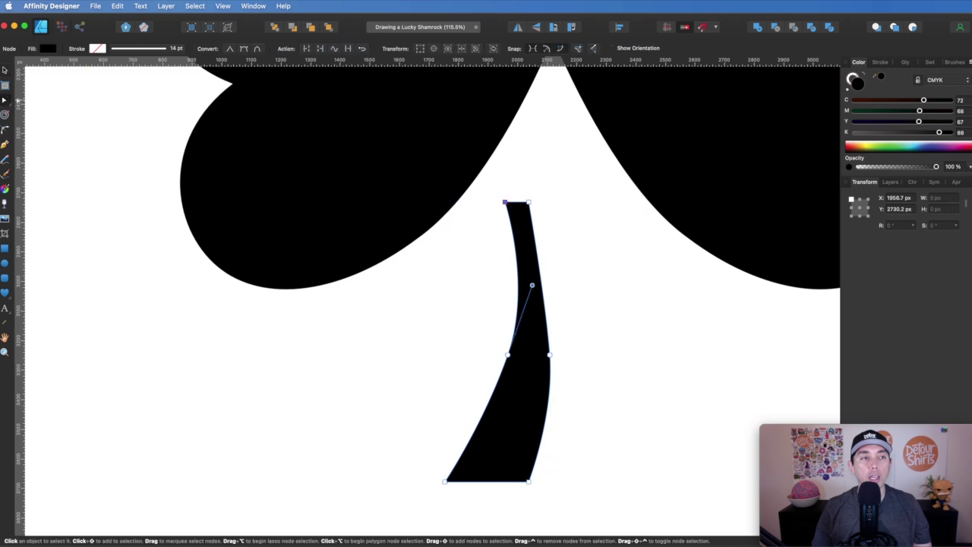
click(549, 354)
drag(549, 291, 554, 281)
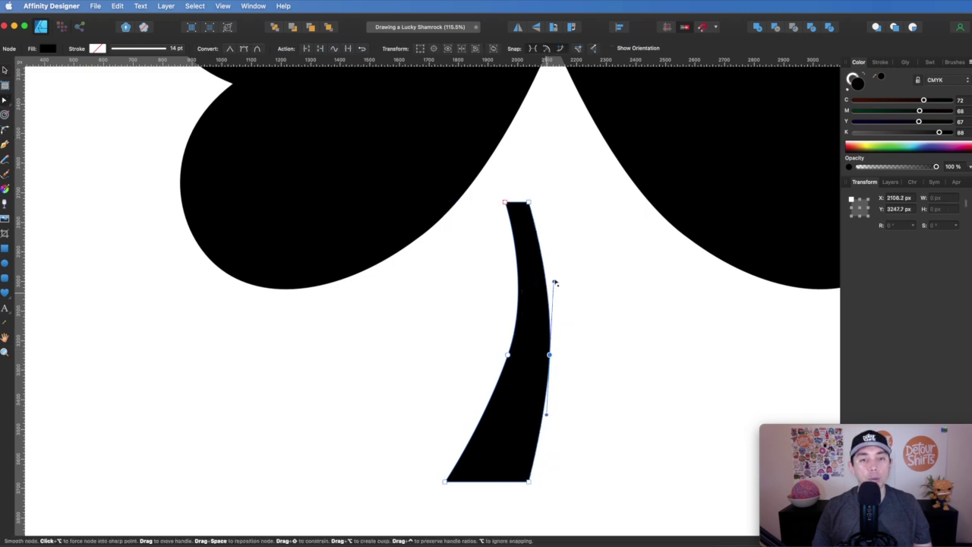
click(508, 355)
mouse_move(532, 283)
mouse_down()
mouse_move(524, 303)
mouse_move(522, 291)
mouse_up()
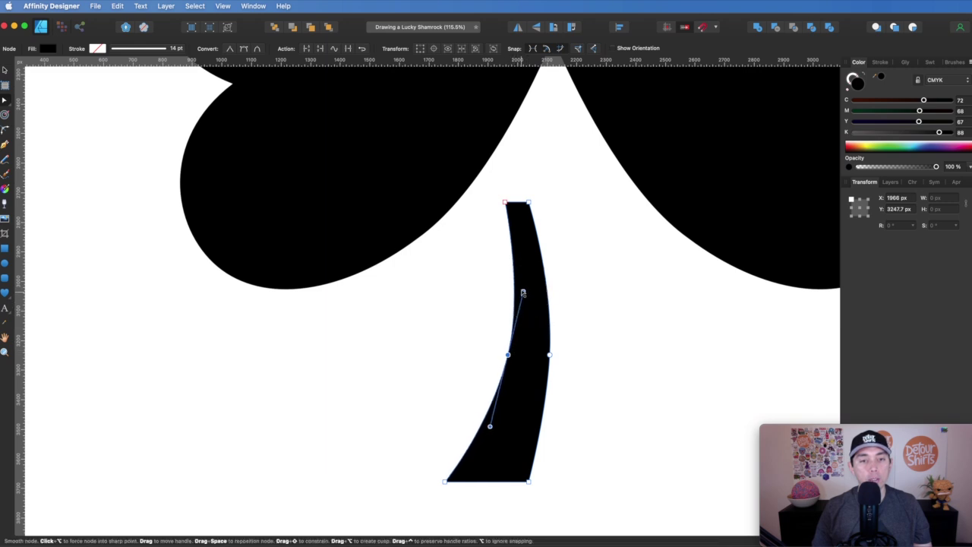
Move the stem's top-left node slightly inward to about X 1975 px, Y 2730 px, narrowing the stem's tip
click(505, 204)
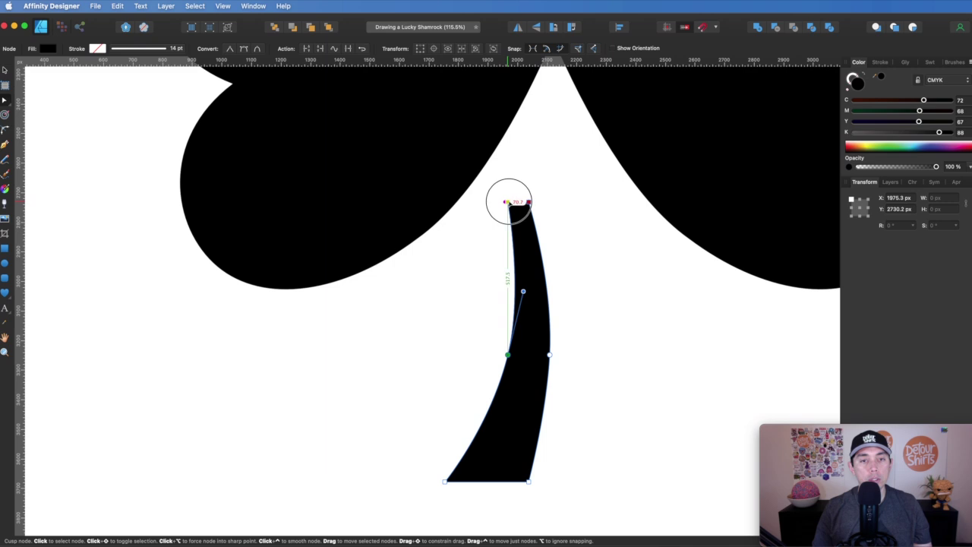
click(583, 257)
scroll(583, 257, down, 2)
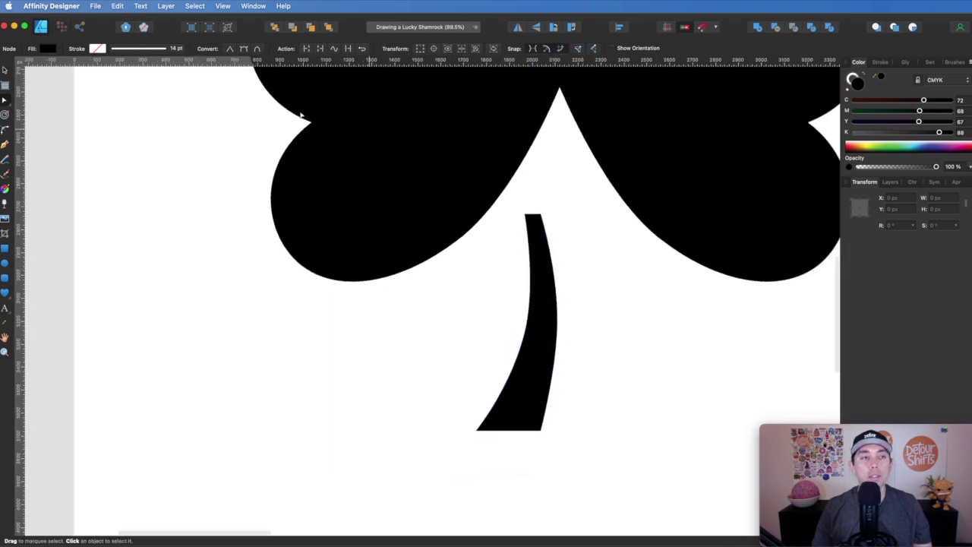
Move the stem up to about X 1852 px, Y 2154 px so its tip overlaps the leaves' meeting point
click(4, 70)
scroll(580, 255, up, 5)
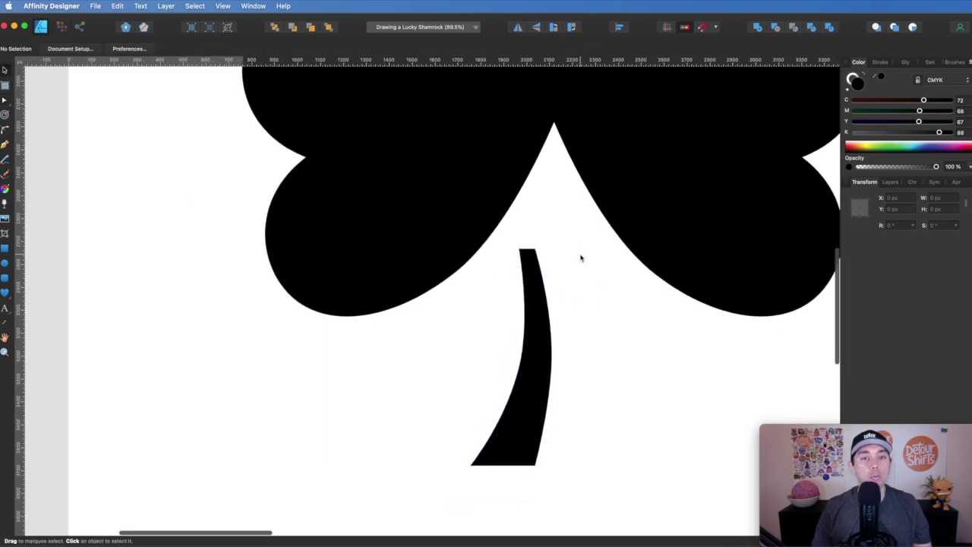
drag(542, 325, 562, 221)
scroll(562, 225, down, 1)
scroll(562, 225, down, 3)
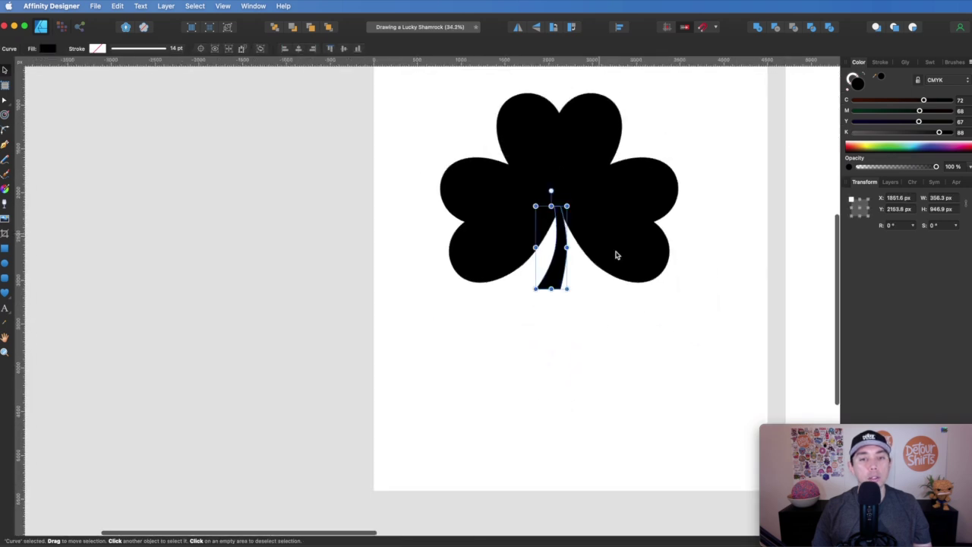
click(601, 350)
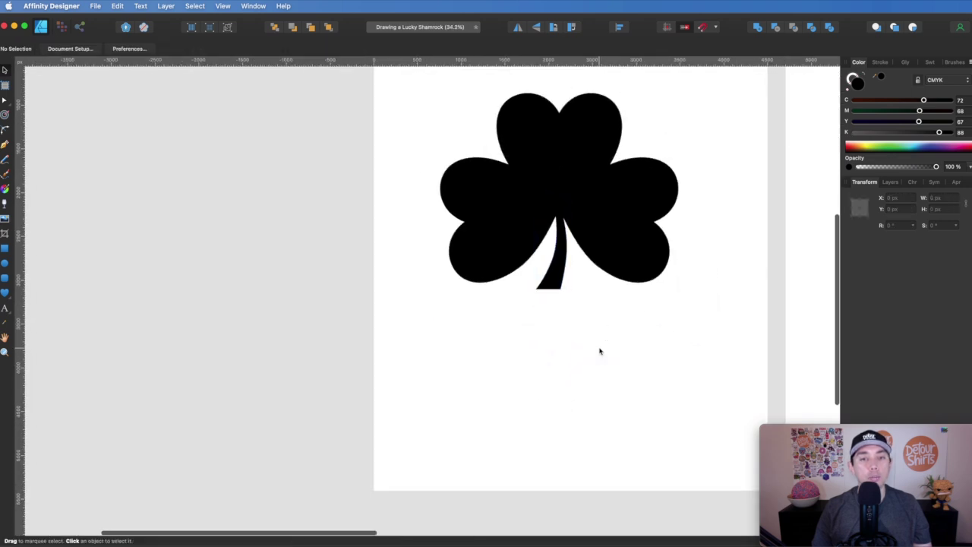
Enlarge the stem to about 465 by 1234 px and place it at about X 1761 px, Y 2057 px
click(558, 280)
mouse_move(566, 288)
mouse_down()
mouse_move(582, 310)
mouse_move(565, 283)
mouse_up()
scroll(565, 283, down, 5)
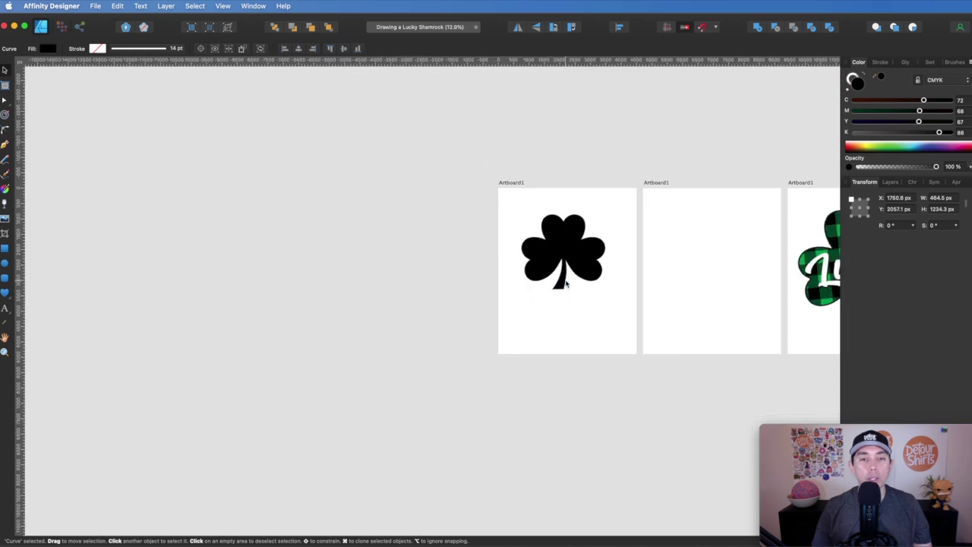
scroll(566, 282, right, 3)
click(704, 308)
drag(703, 308, 498, 298)
key(super+z)
Lengthen the stem to about 1455 px and place it at about X 1770 px, Y 2135 px, keeping its tip under the leaves
scroll(469, 300, up, 6)
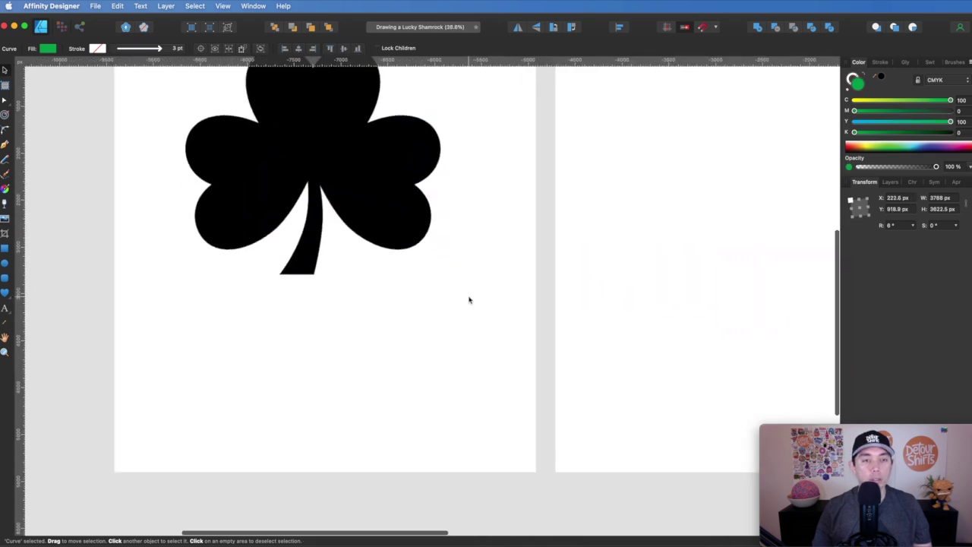
click(516, 259)
mouse_move(502, 281)
mouse_down()
mouse_move(502, 306)
mouse_move(503, 289)
mouse_up()
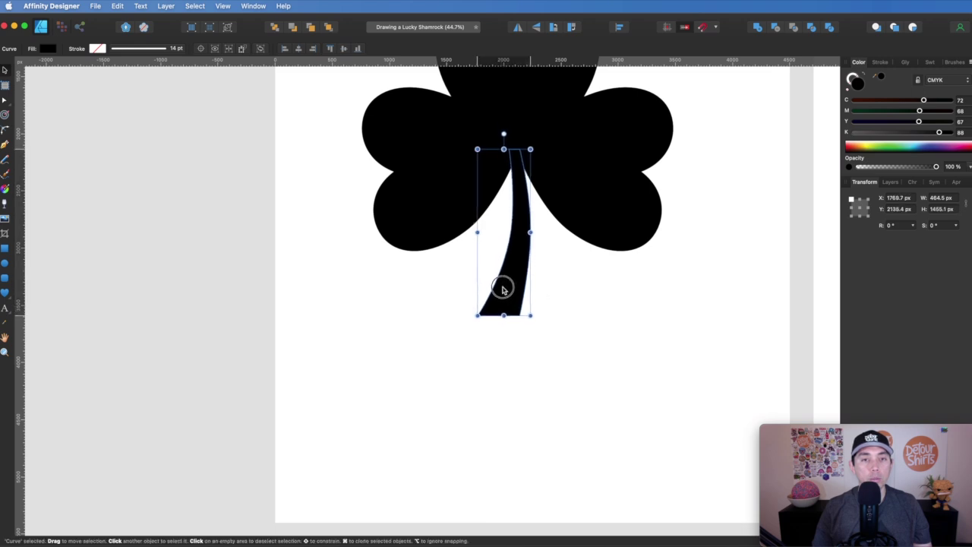
click(599, 301)
Merge the three hearts and the stem into one shape with Add, and move it to about X 1063 px, Y 1111 px
scroll(600, 303, down, 2)
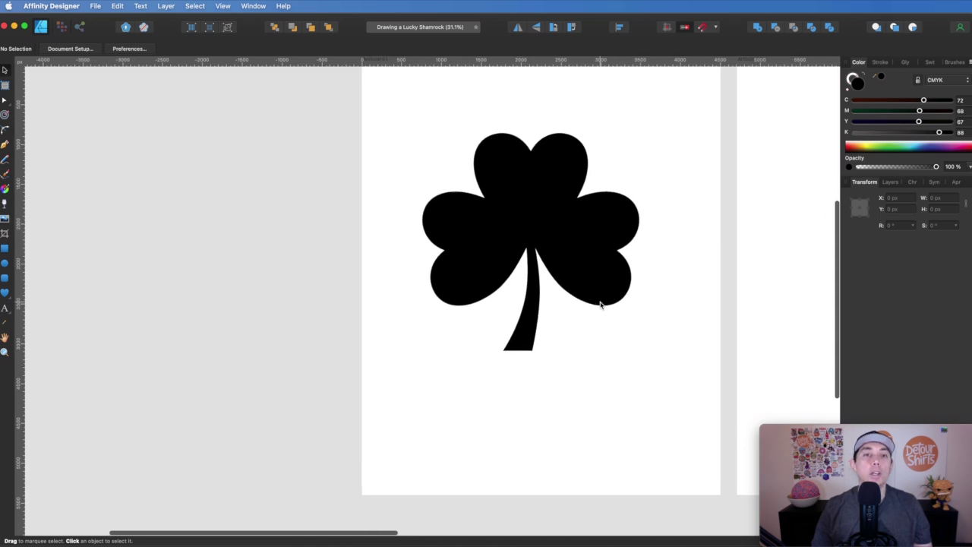
scroll(600, 303, right, 2)
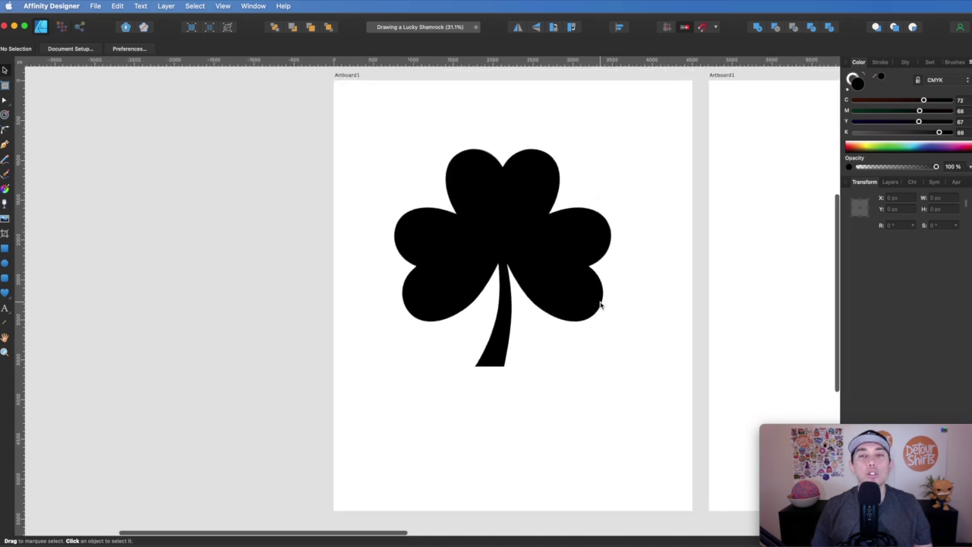
drag(265, 105, 681, 451)
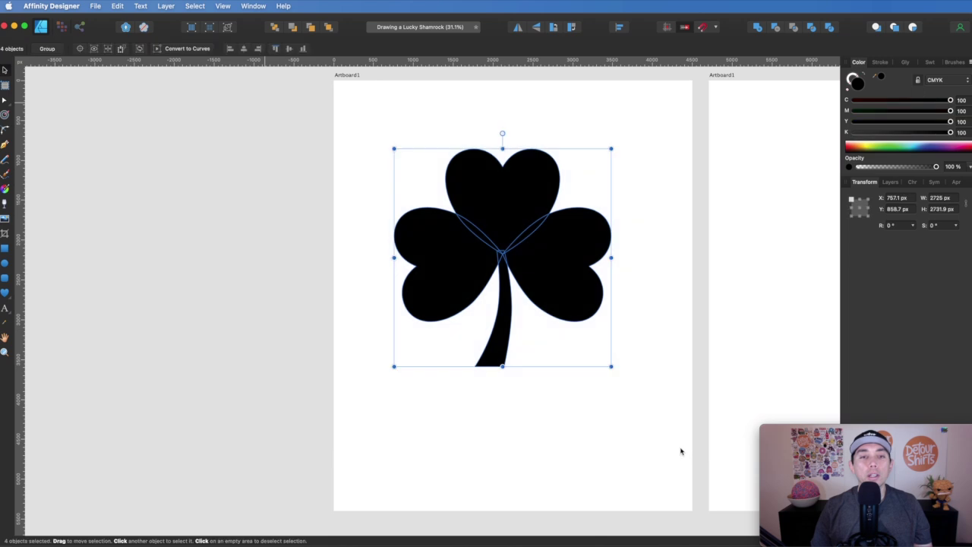
click(757, 29)
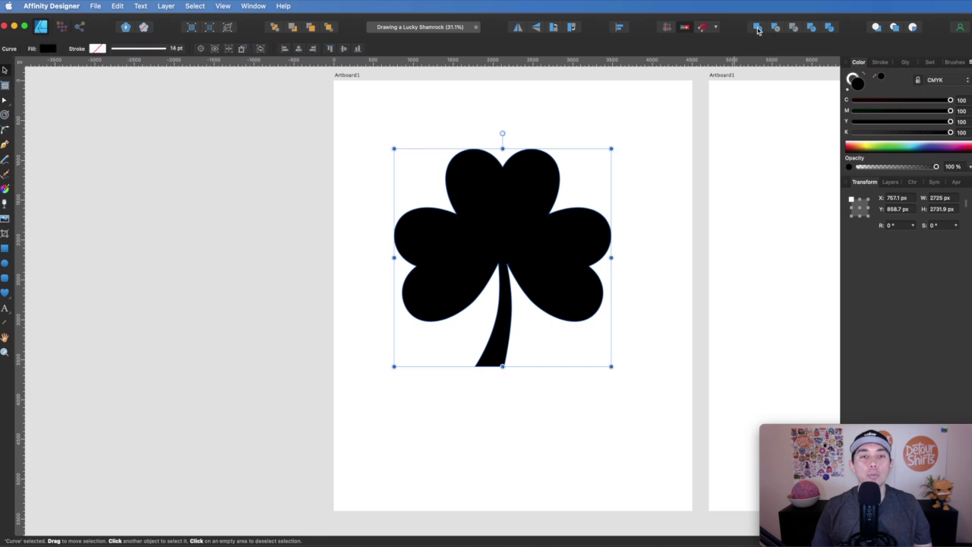
drag(547, 180, 571, 201)
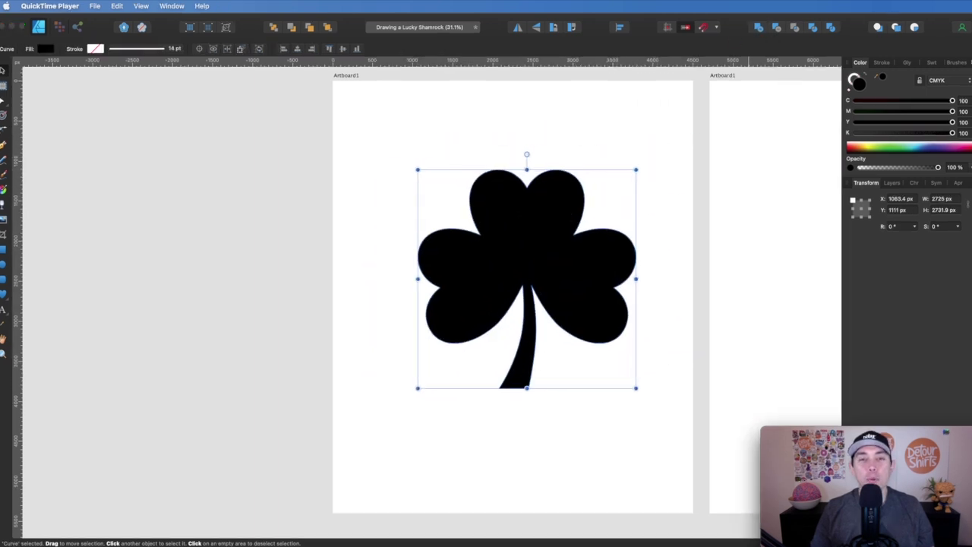
Draw a black square about 767 by 767 px on the empty artboard between the shamrock and the plaid design
scroll(482, 275, right, 8)
scroll(482, 275, left, 1)
click(496, 234)
click(494, 235)
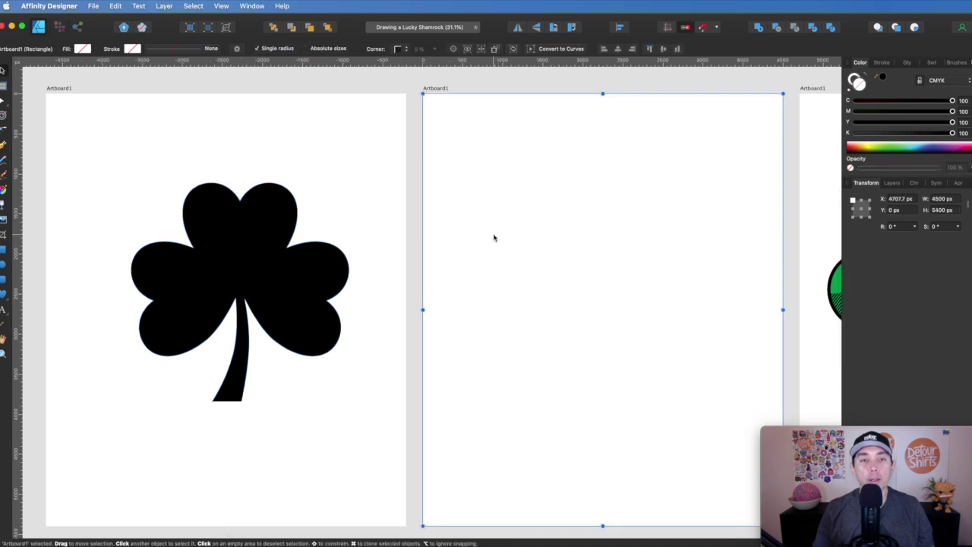
scroll(494, 235, up, 3)
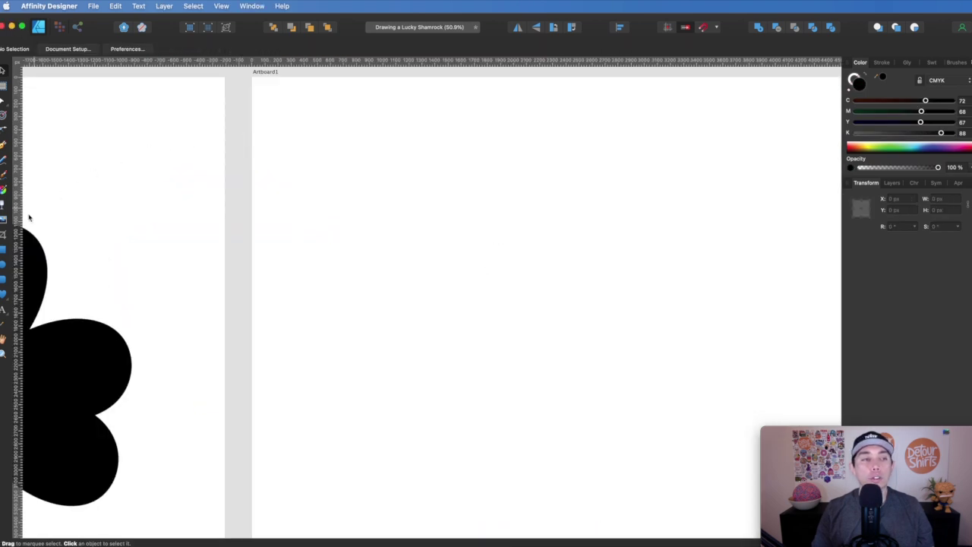
click(2, 251)
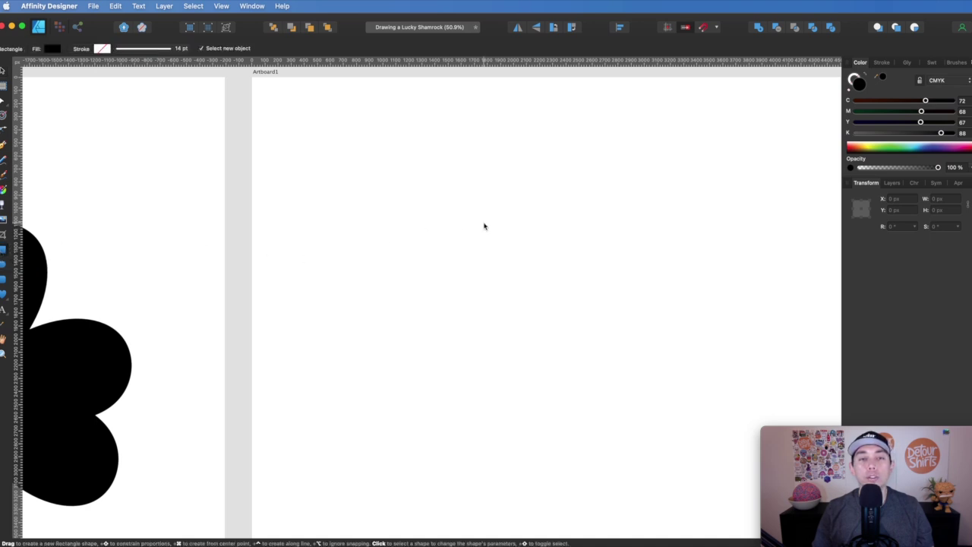
drag(484, 225, 586, 322)
click(8, 70)
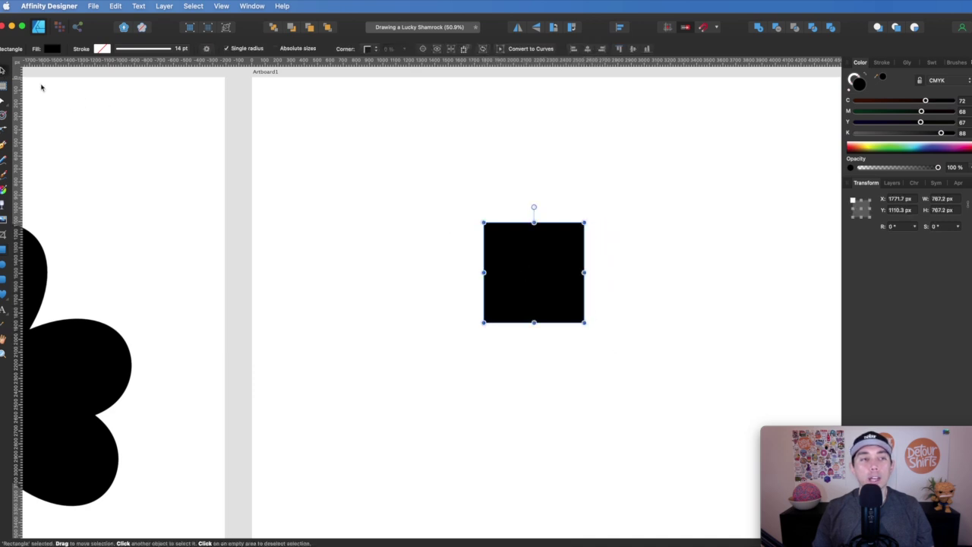
Move the square closer to the artboard's centre, to about X 1961 px, Y 1220 px
scroll(328, 273, down, 3)
scroll(328, 274, left, 2)
click(503, 273)
drag(503, 273, 524, 282)
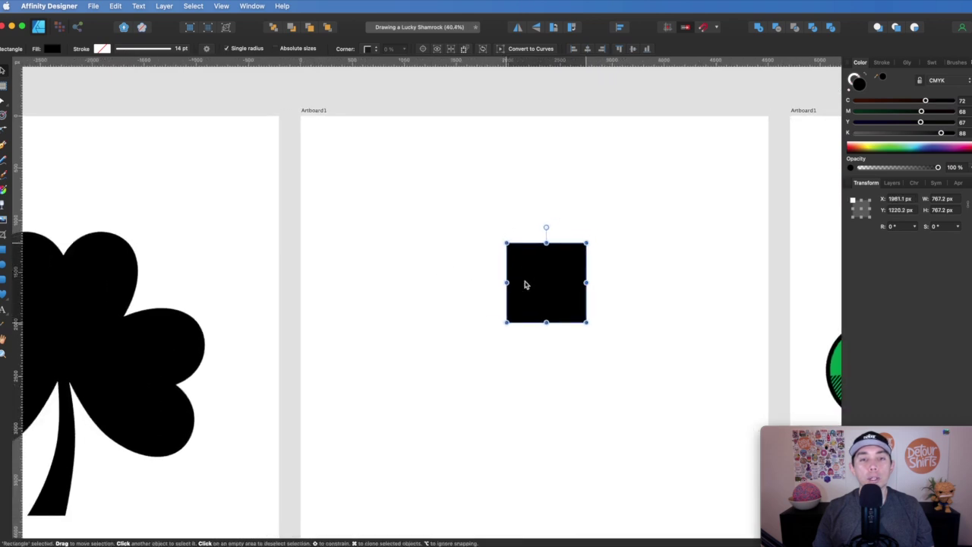
Swap the square's fill and stroke so it has only a black outline, and set the stroke width to 0.6 pt
scroll(524, 285, right, 1)
scroll(524, 285, right, 1)
scroll(524, 284, up, 5)
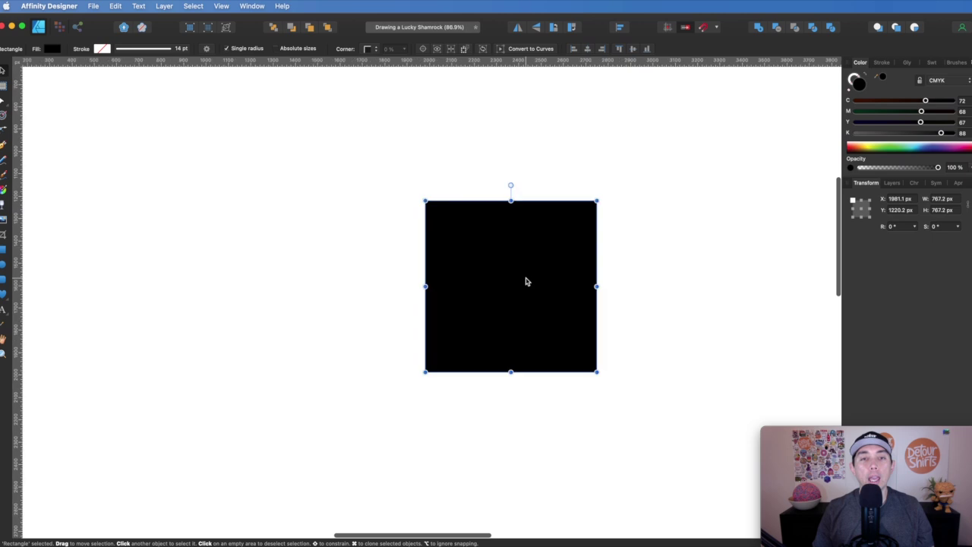
scroll(516, 280, up, 2)
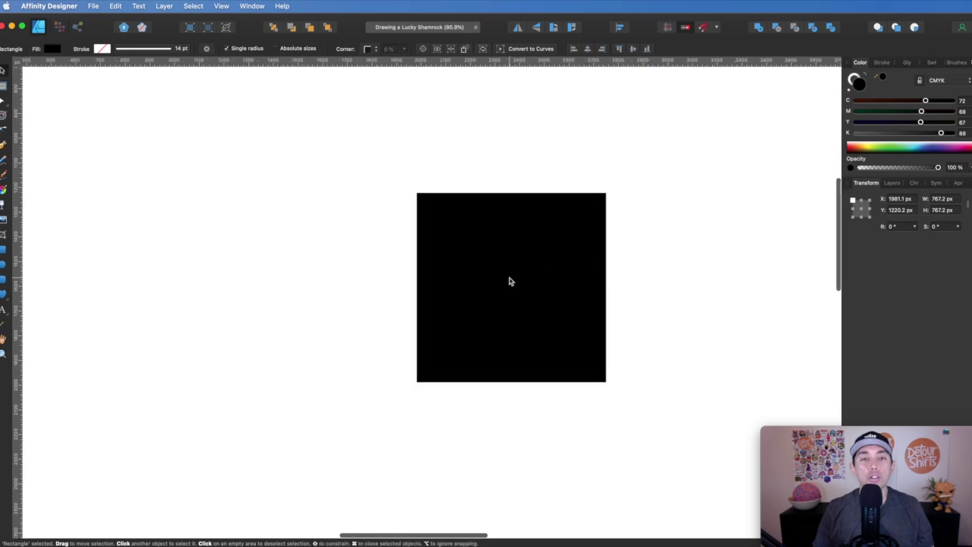
click(865, 73)
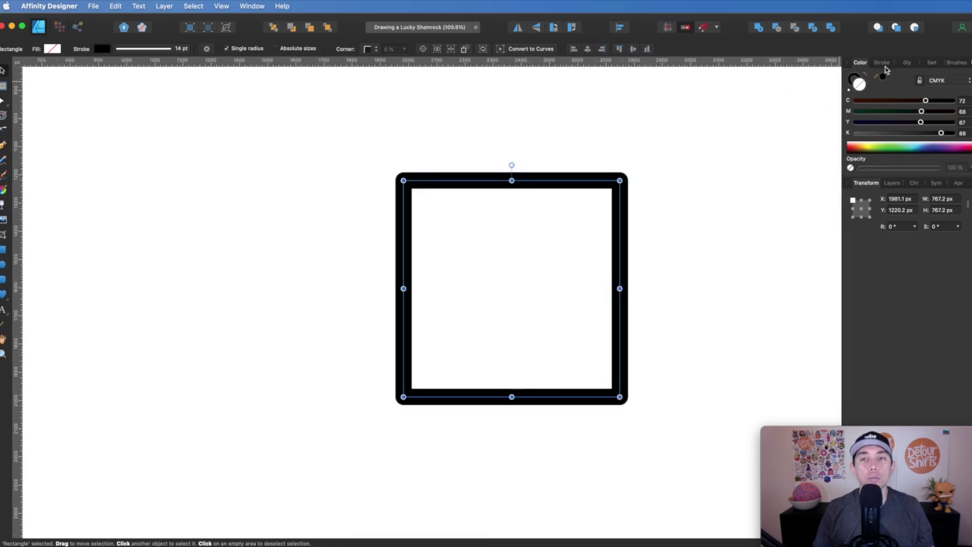
click(882, 63)
drag(903, 92, 877, 93)
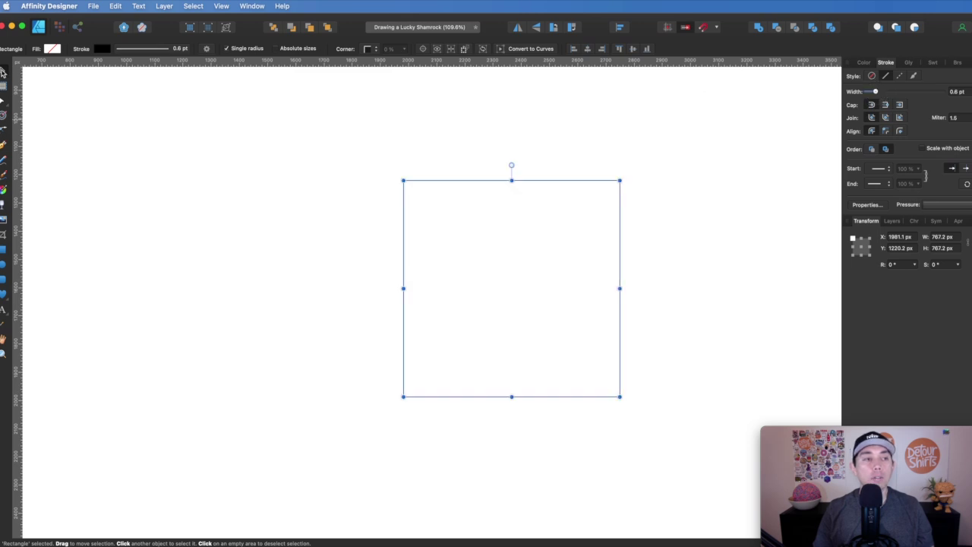
Draw a straight 45° diagonal line about 1737 px long with the Pen tool, rising to the right across the square
click(3, 145)
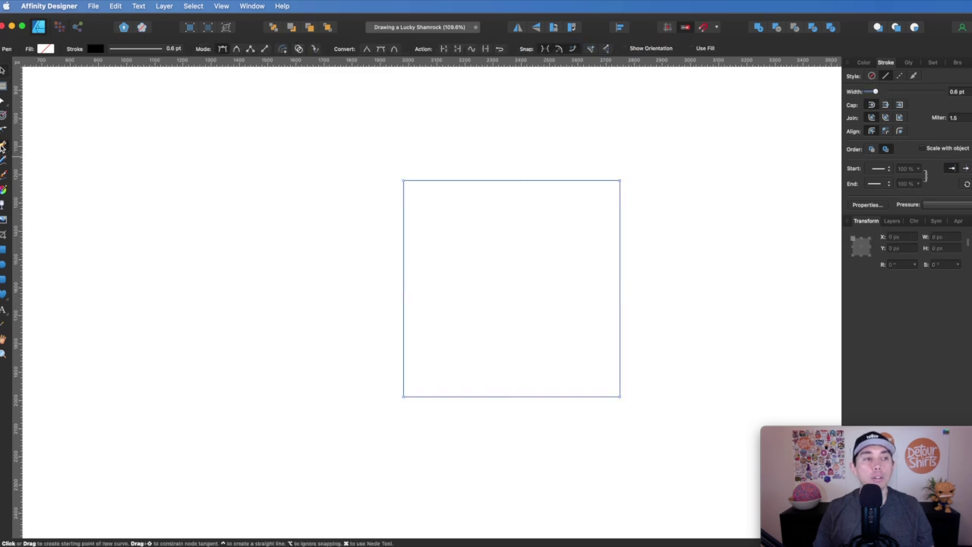
click(331, 453)
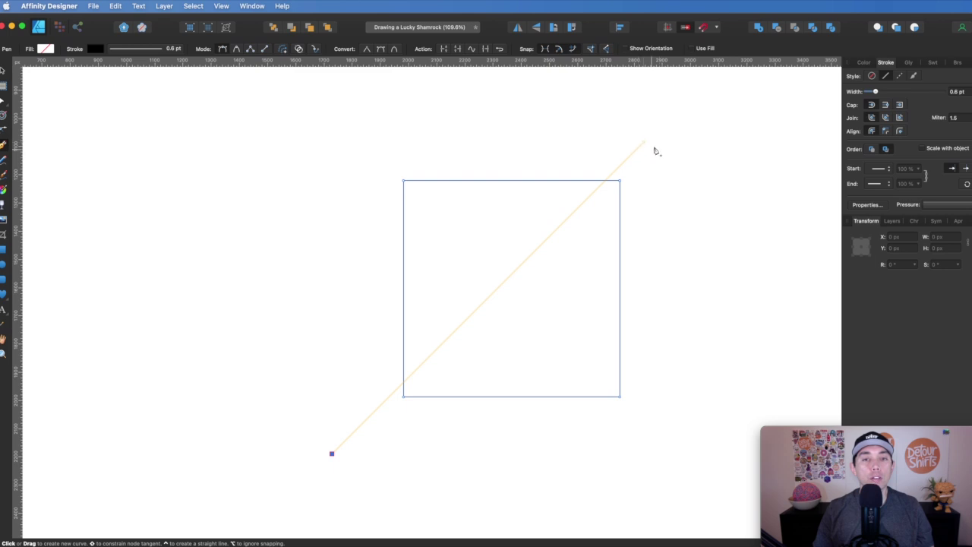
click(678, 108)
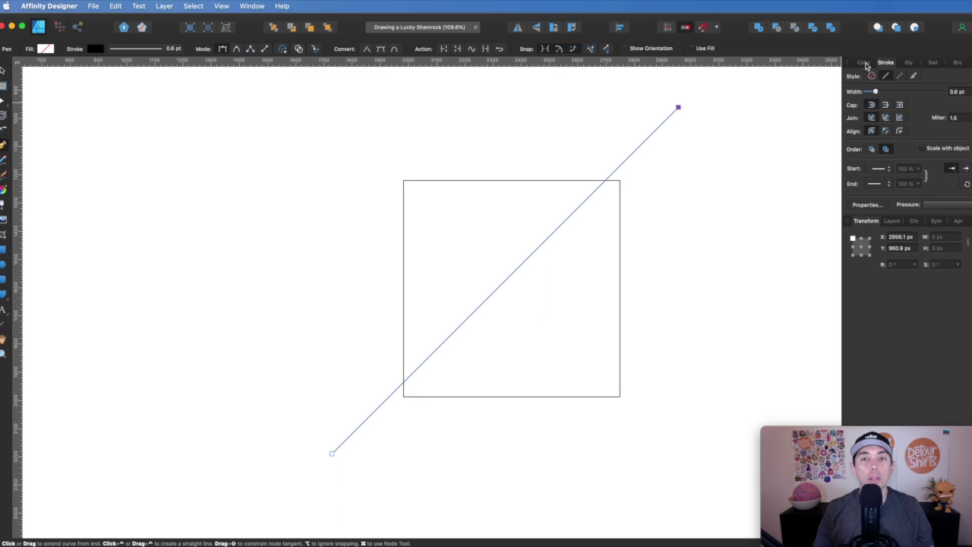
click(4, 70)
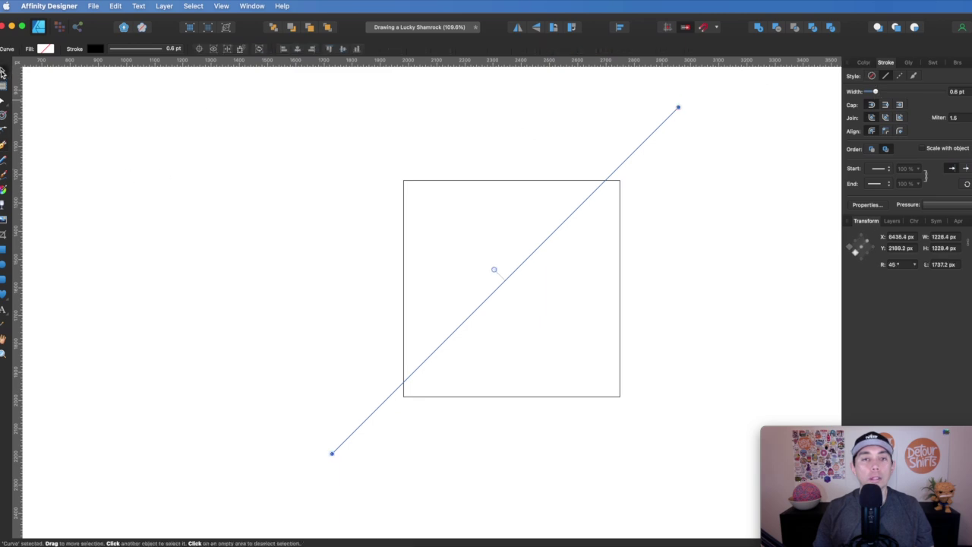
Move the diagonal line horizontally until it touches the square's top-left corner, at about X 5721 px
click(612, 149)
click(654, 136)
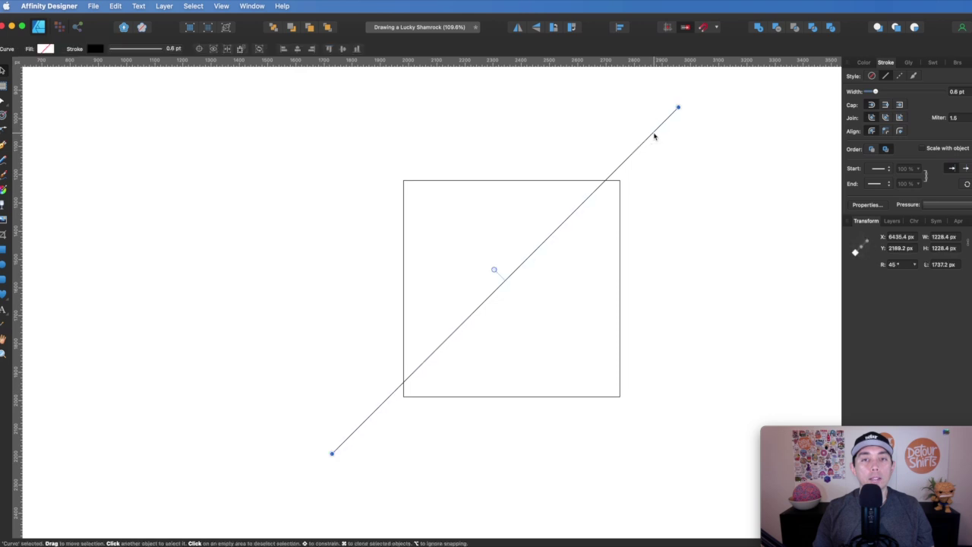
drag(655, 136, 452, 155)
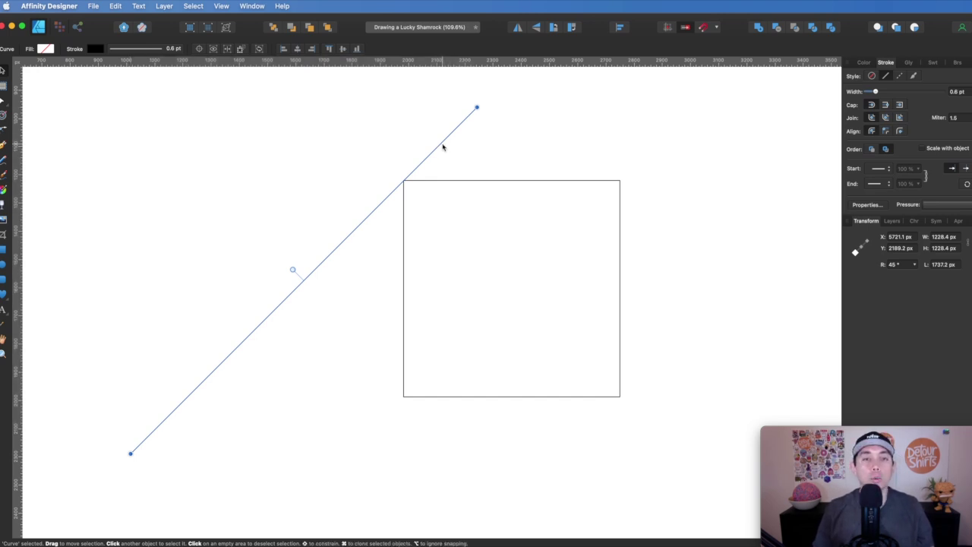
Duplicate the diagonal line about 25 px to the right and repeat the duplication until there are 20 evenly spaced parallel lines
click(442, 144)
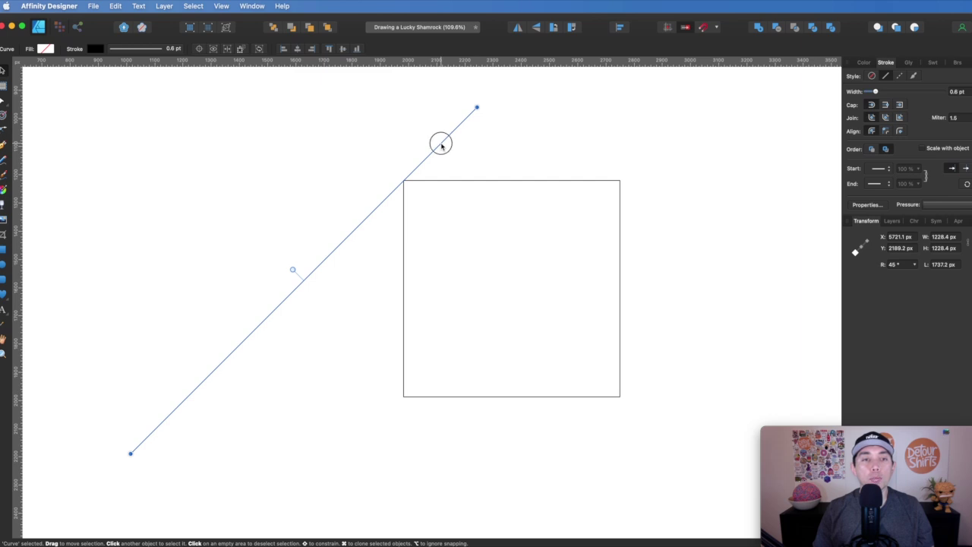
drag(441, 144, 448, 144)
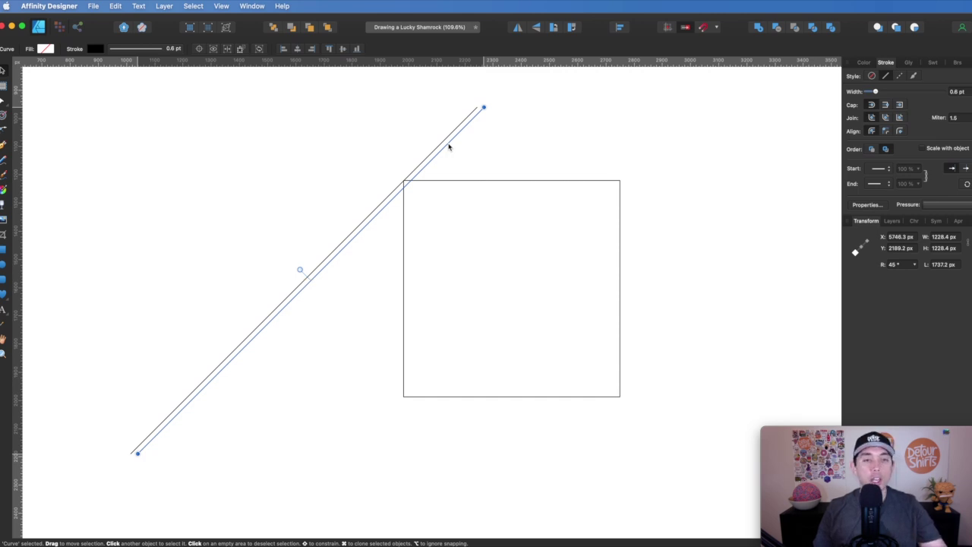
key(super+j)
key(super+j)
key(super+j)
key(super+j)
key(super+j)
key(super+j)
key(super+j)
key(super+j)
key(super+j)
key(super+j)
key(super+j)
key(super+j)
key(super+j)
key(super+j)
key(super+j)
key(super+j)
key(super+j)
key(super+j)
key(super+j)
key(super+j)
key(super+j)
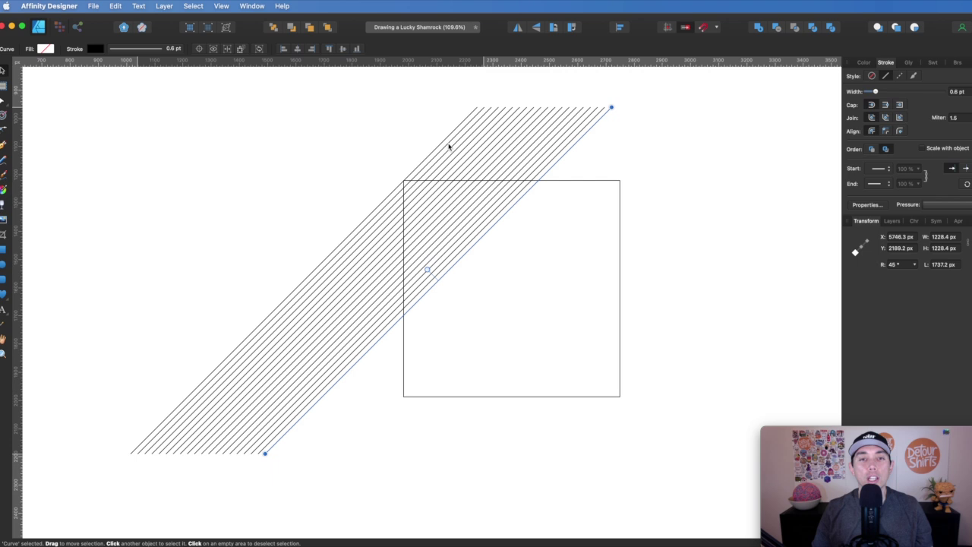
Move the last diagonal line horizontally until it touches the square's bottom-right corner, at about X 7252 px
click(573, 150)
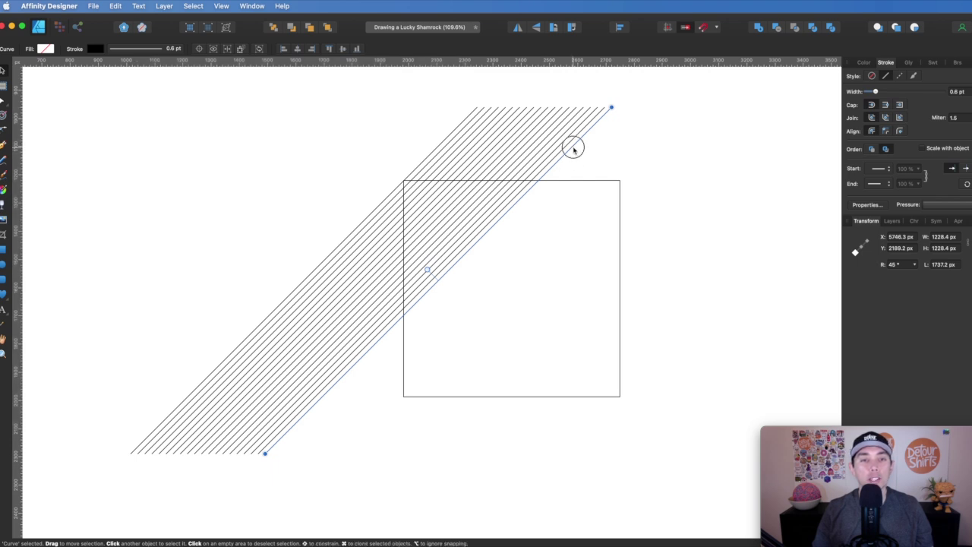
drag(573, 150, 801, 186)
drag(729, 221, 798, 226)
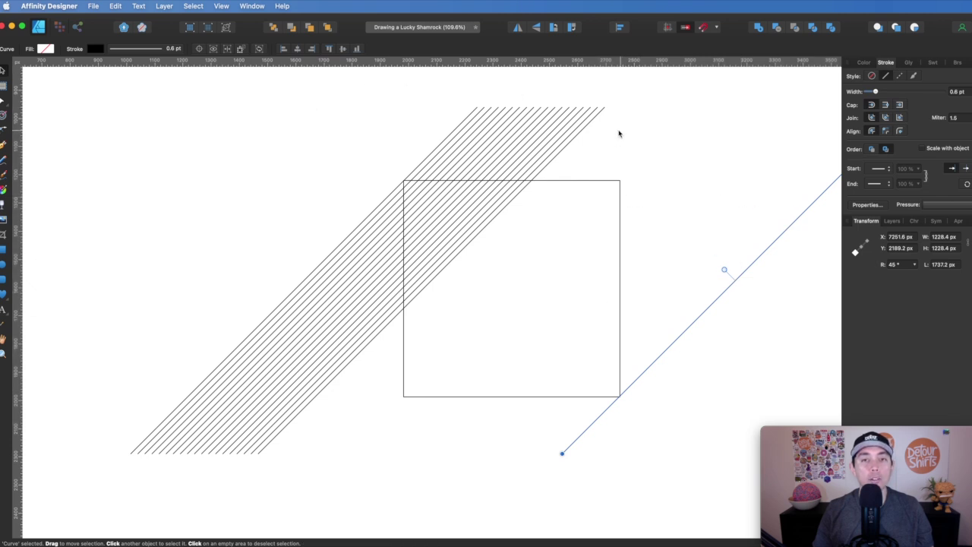
Select the 20 diagonal lines without the square and distribute them evenly in the horizontal direction with automatic spacing
scroll(599, 133, down, 5)
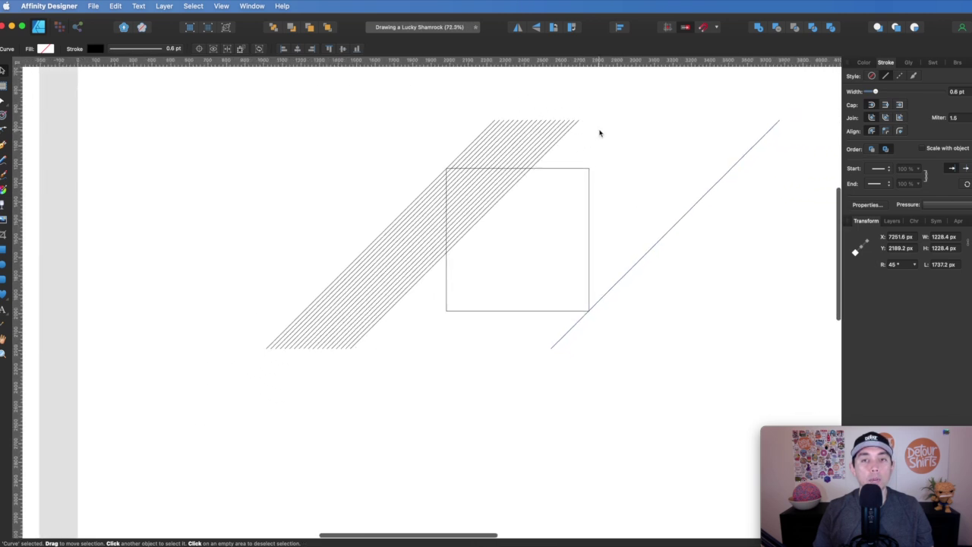
click(208, 121)
drag(136, 103, 762, 422)
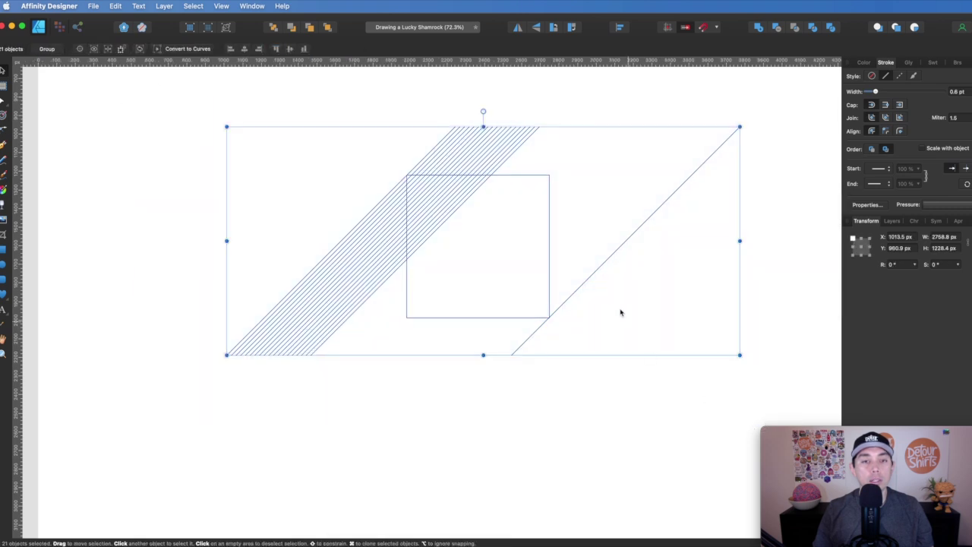
shift+click(549, 245)
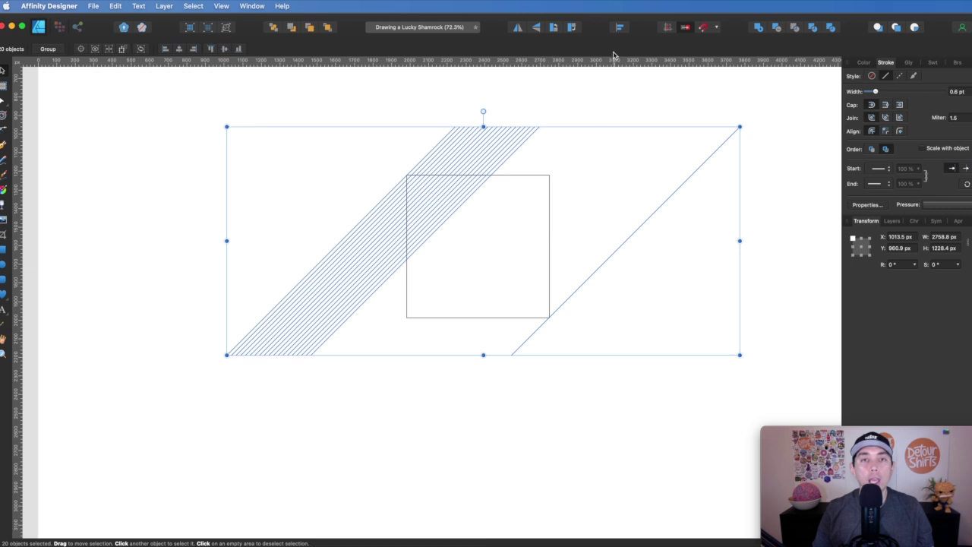
click(618, 28)
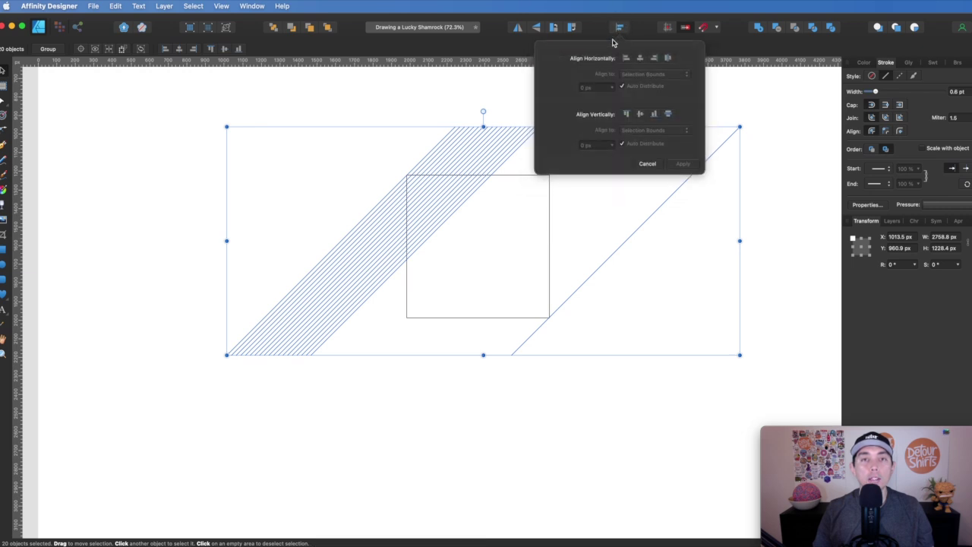
click(667, 60)
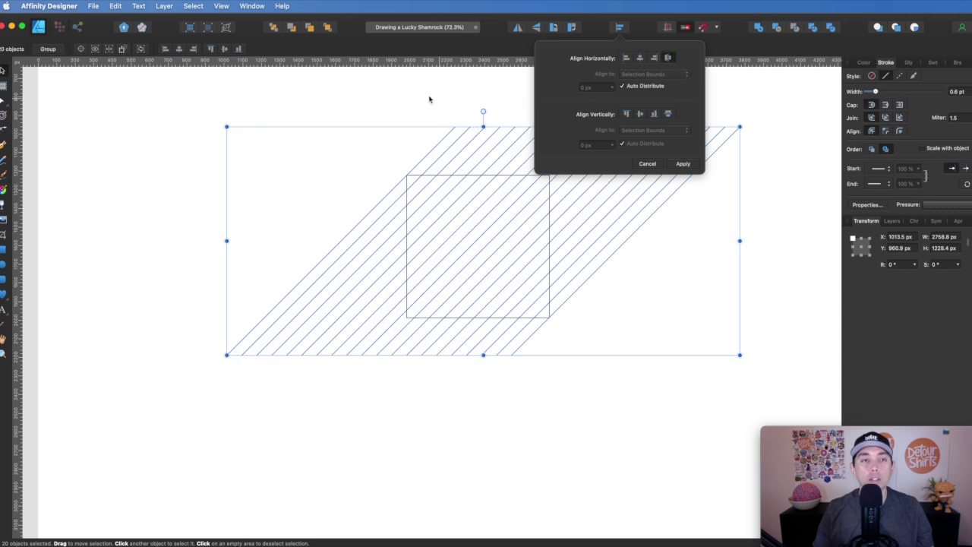
click(331, 111)
Select all diagonal lines except the square and set their stroke width to 9 pt
drag(141, 121, 764, 429)
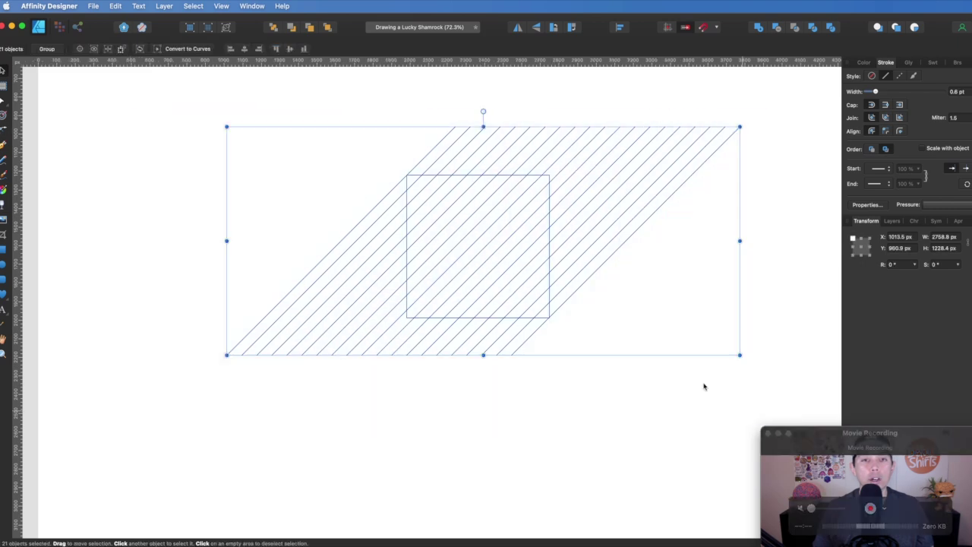
scroll(597, 267, up, 5)
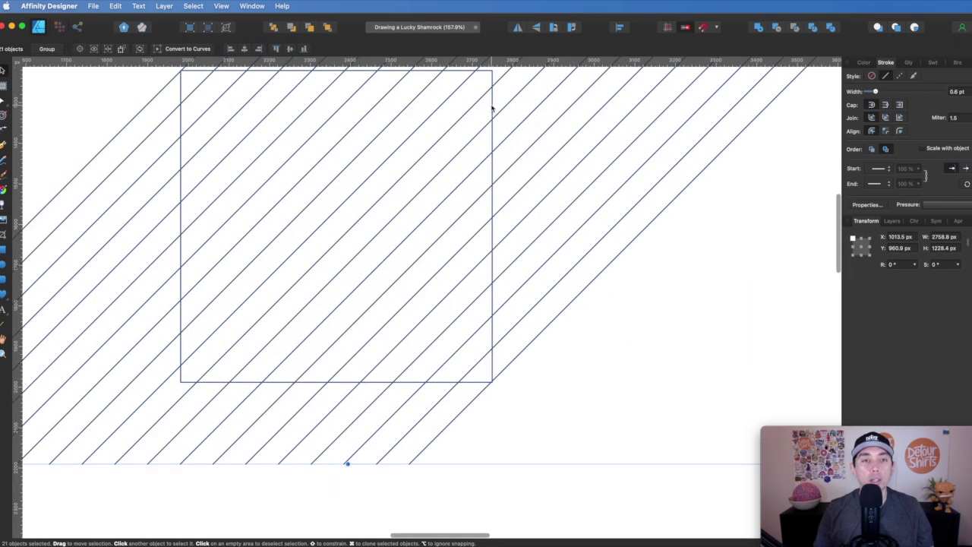
shift+click(492, 109)
scroll(492, 109, down, 5)
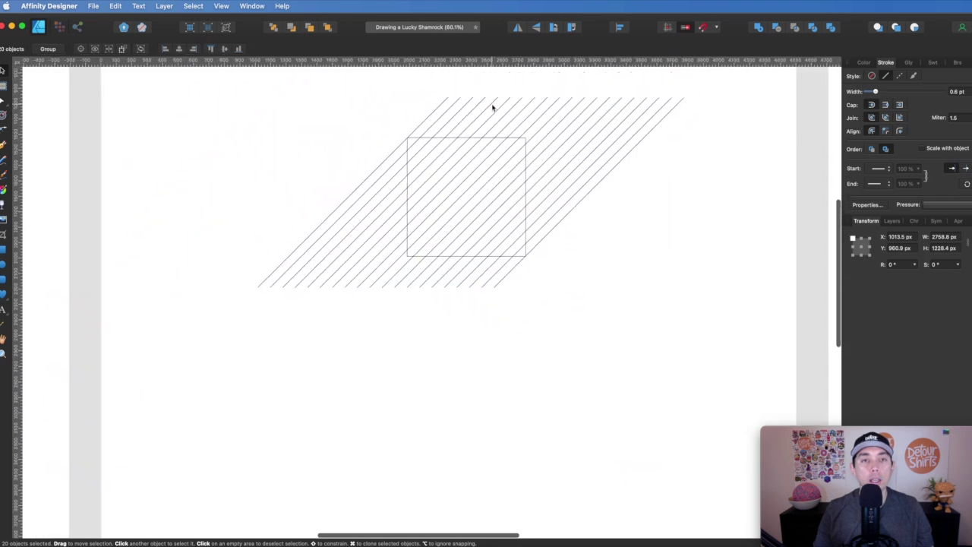
click(867, 63)
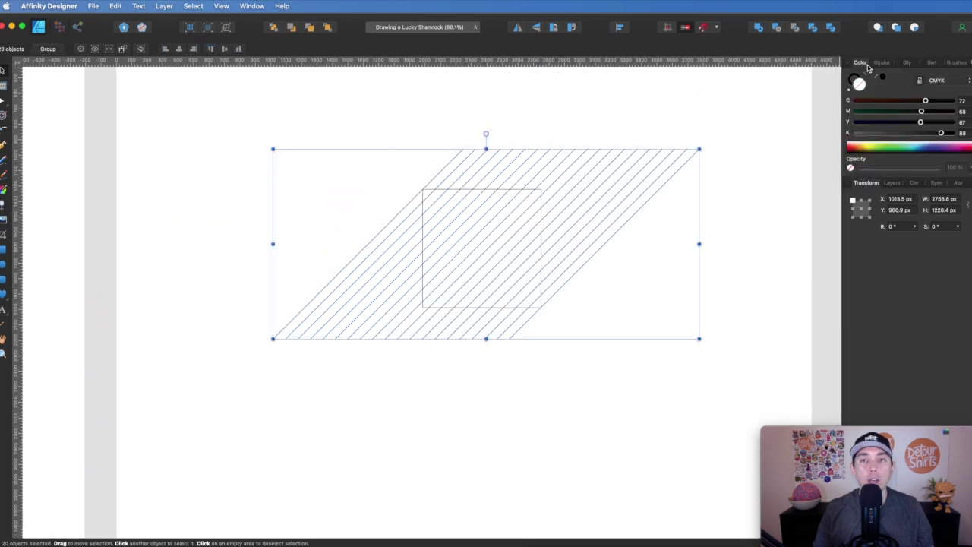
click(853, 79)
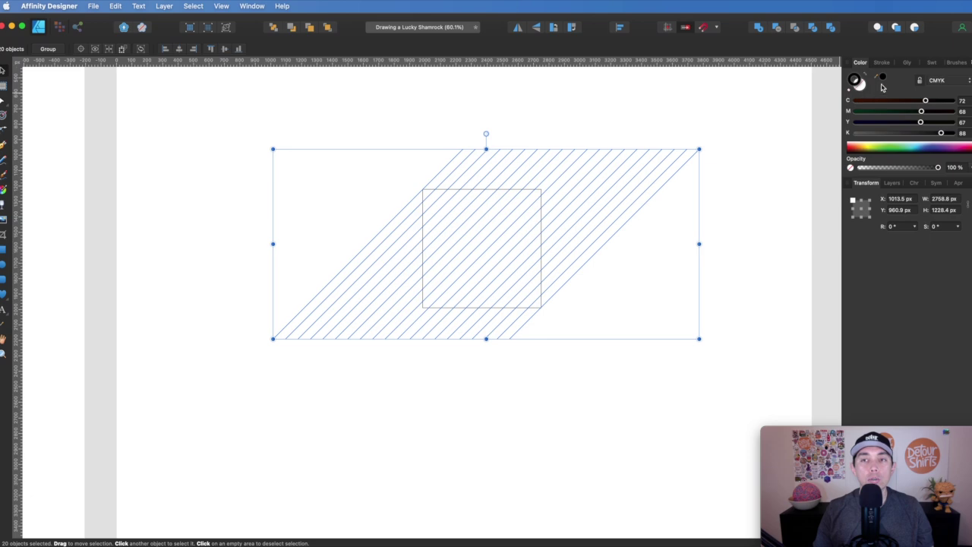
click(882, 64)
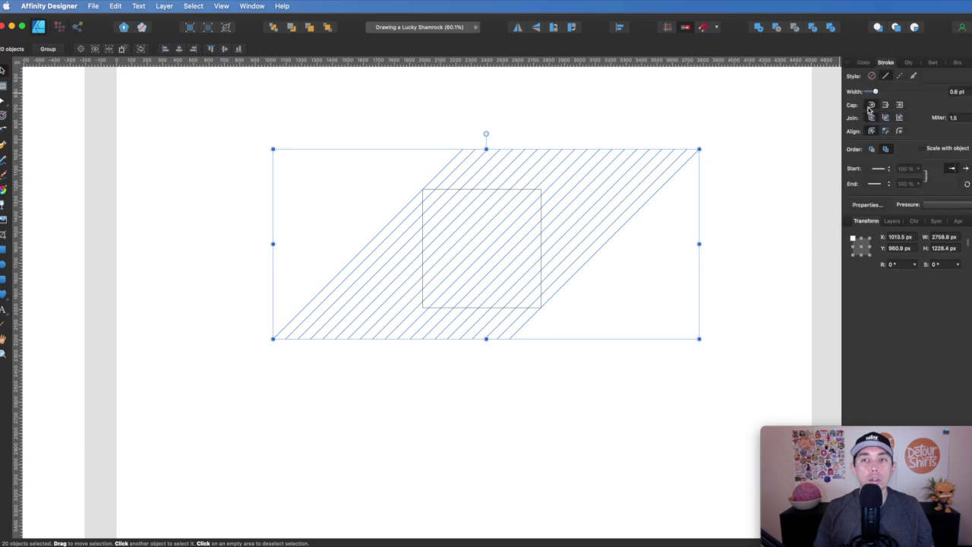
scroll(764, 135, up, 5)
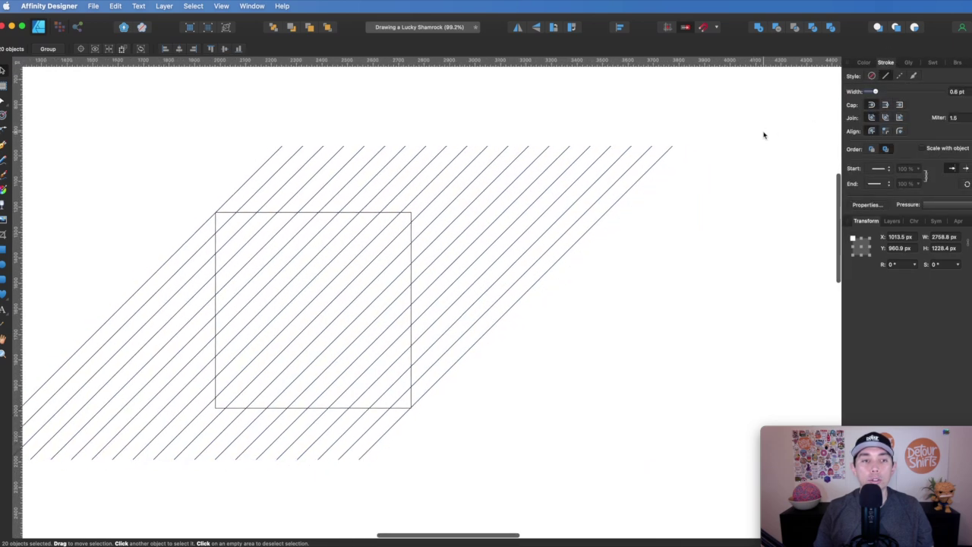
drag(877, 91, 896, 92)
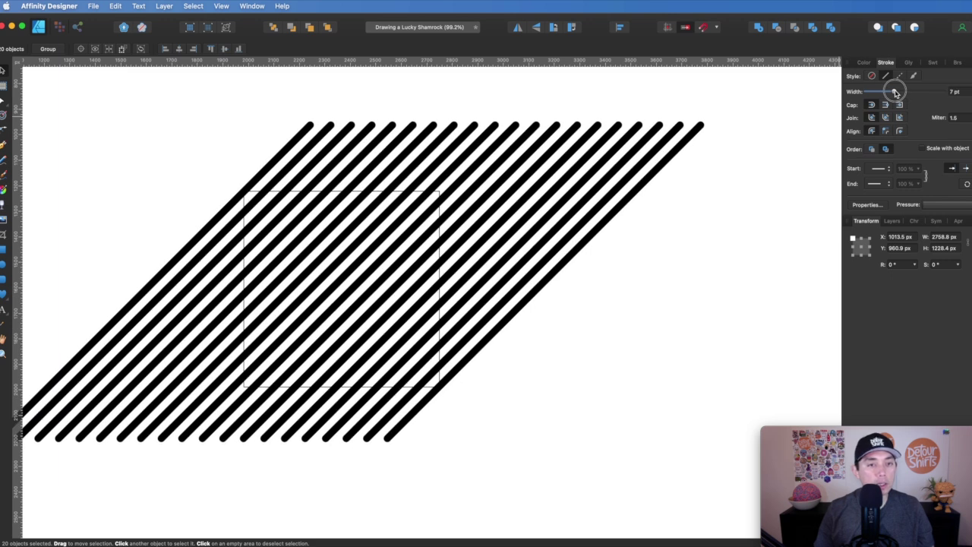
drag(895, 92, 899, 92)
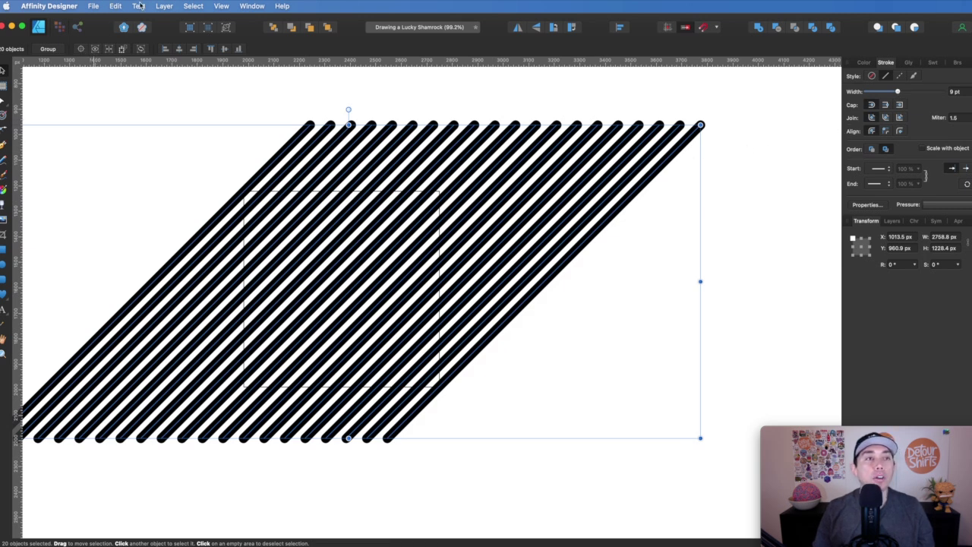
Expand the strokes of the 20 diagonal lines and merge them into one compound shape with the Add operation
click(162, 6)
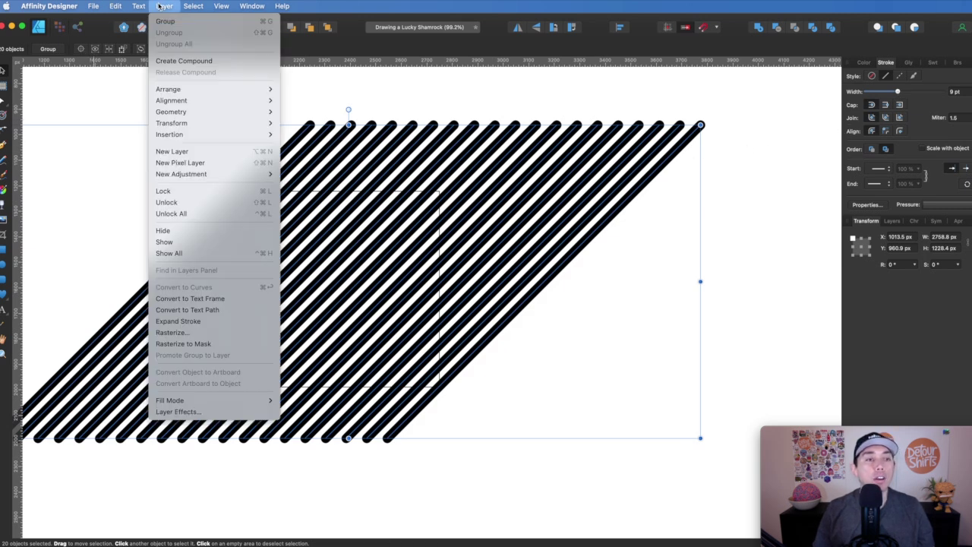
click(208, 325)
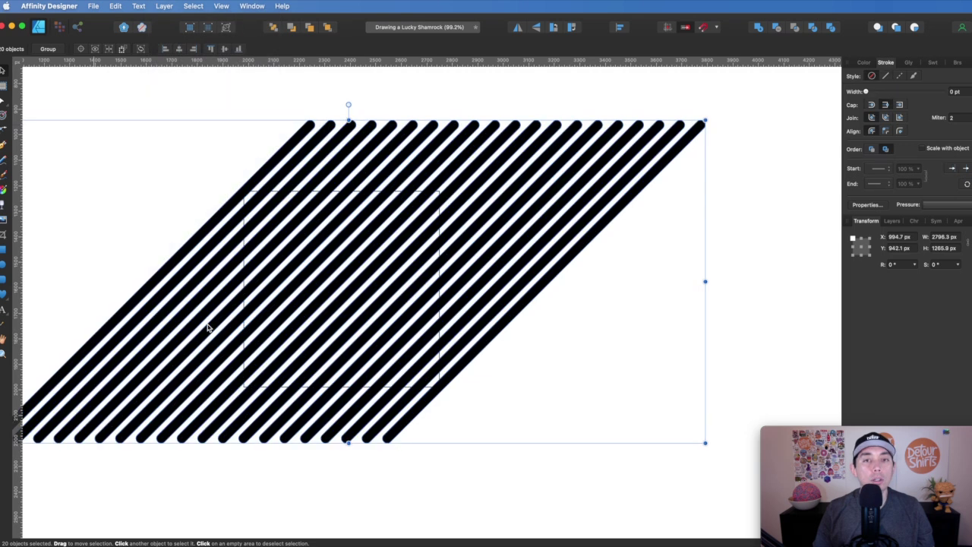
click(758, 30)
click(722, 178)
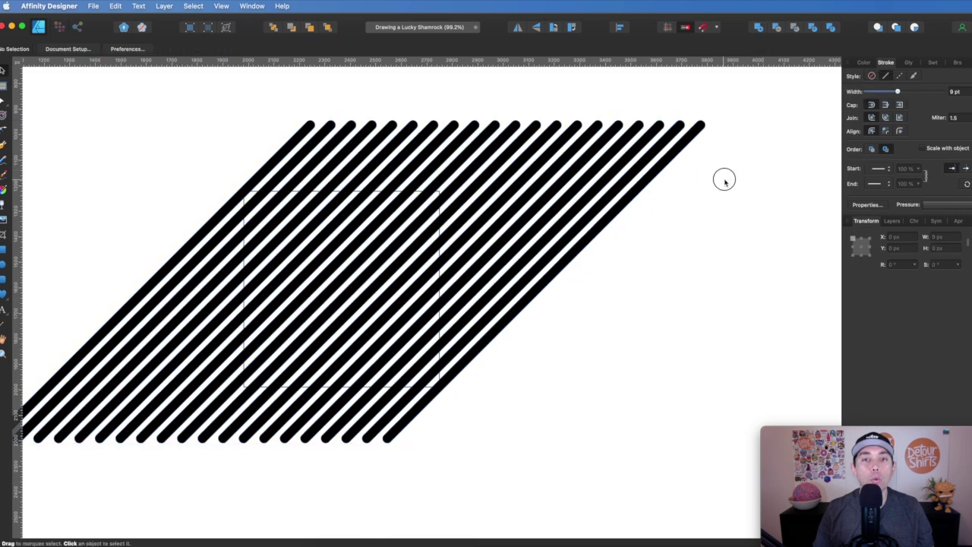
drag(653, 168, 665, 149)
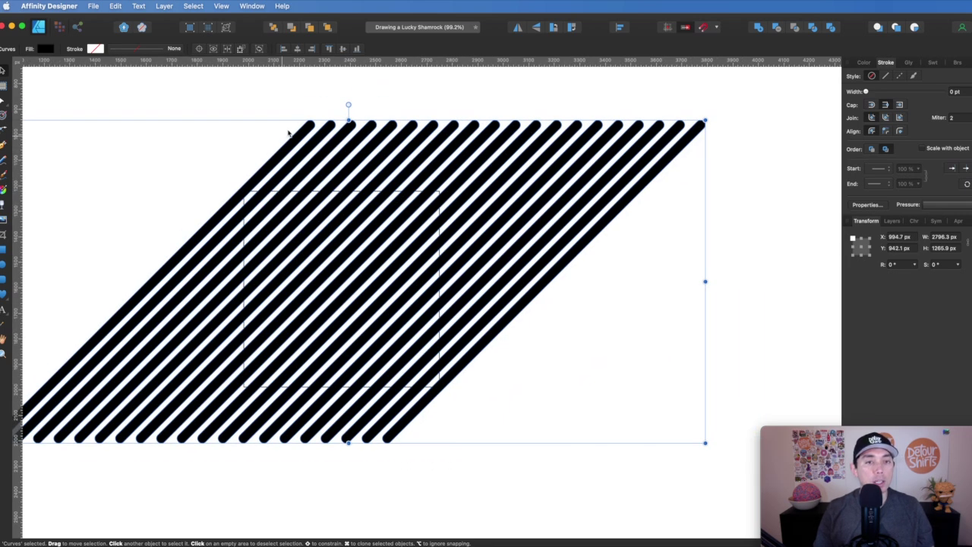
Intersect the merged stripes with the square so only the stripes inside the square remain
scroll(396, 184, up, 3)
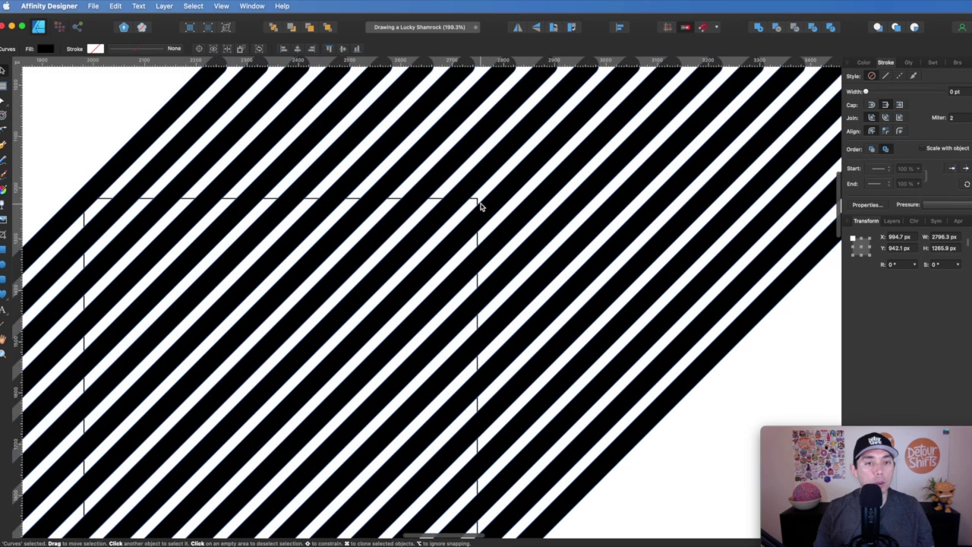
drag(478, 201, 477, 199)
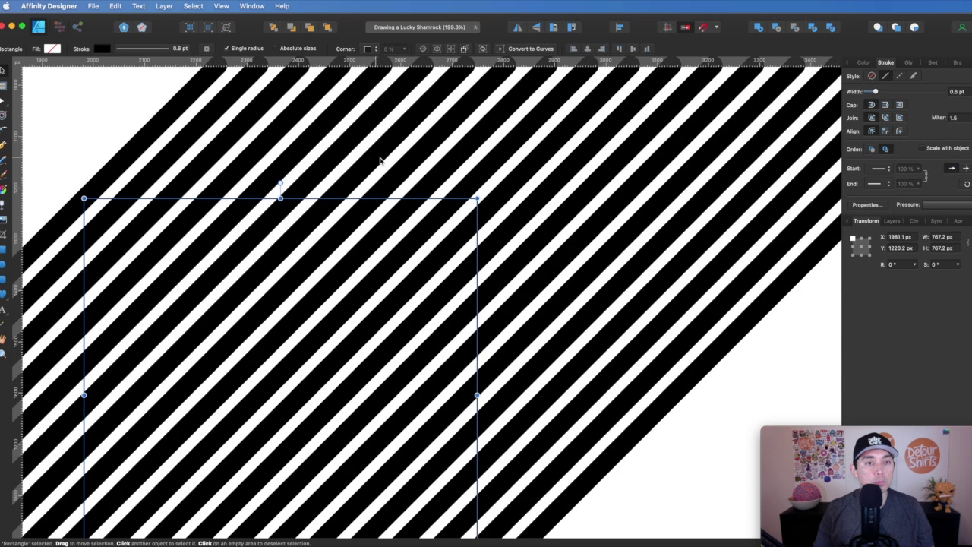
scroll(381, 160, down, 3)
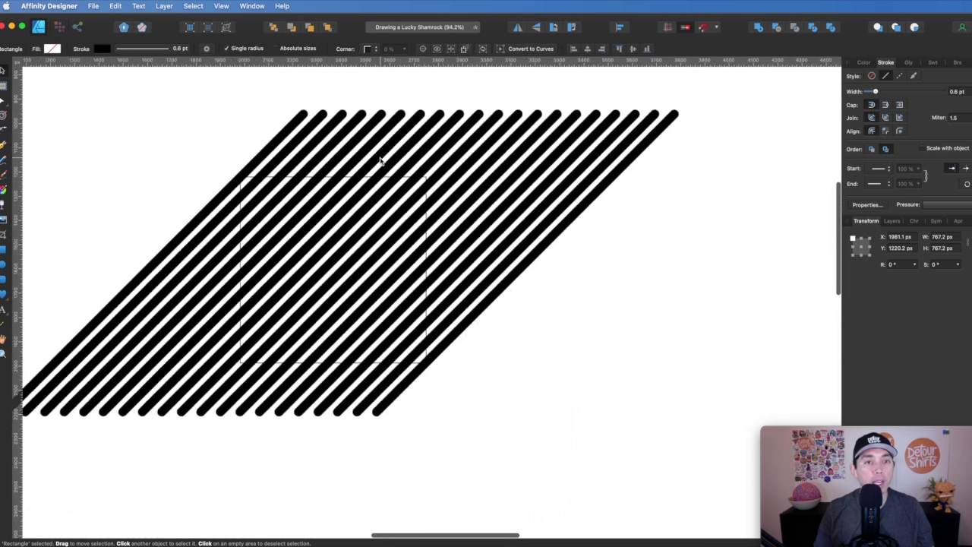
scroll(381, 159, down, 2)
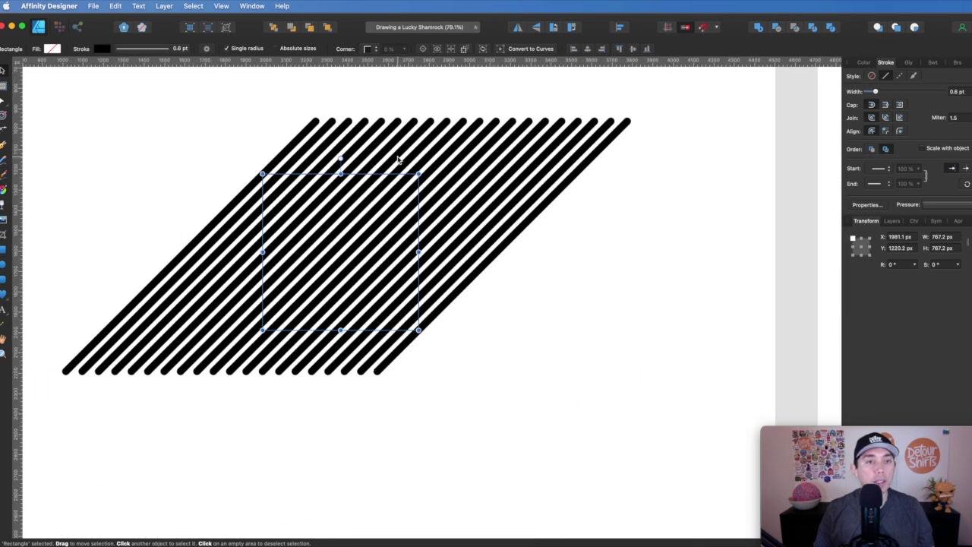
key(super+a)
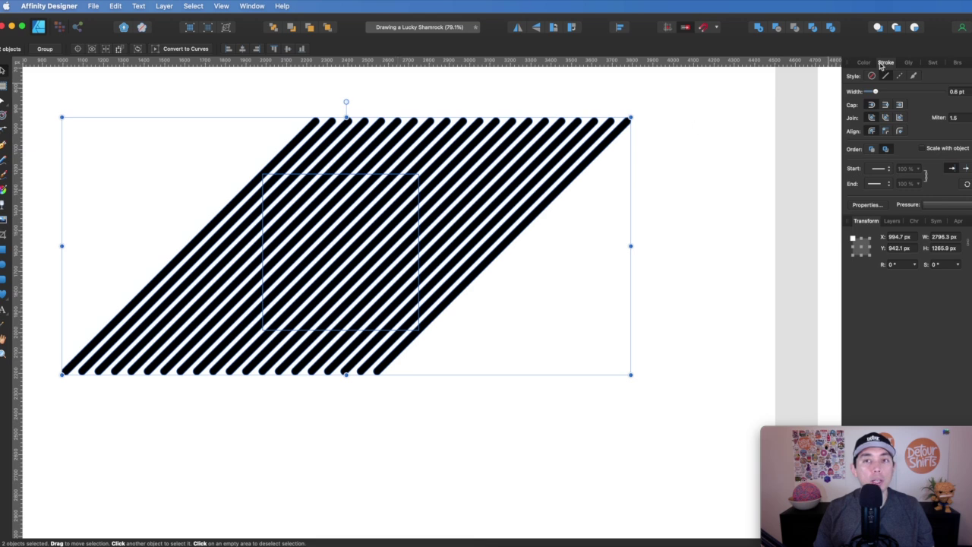
click(795, 28)
click(563, 182)
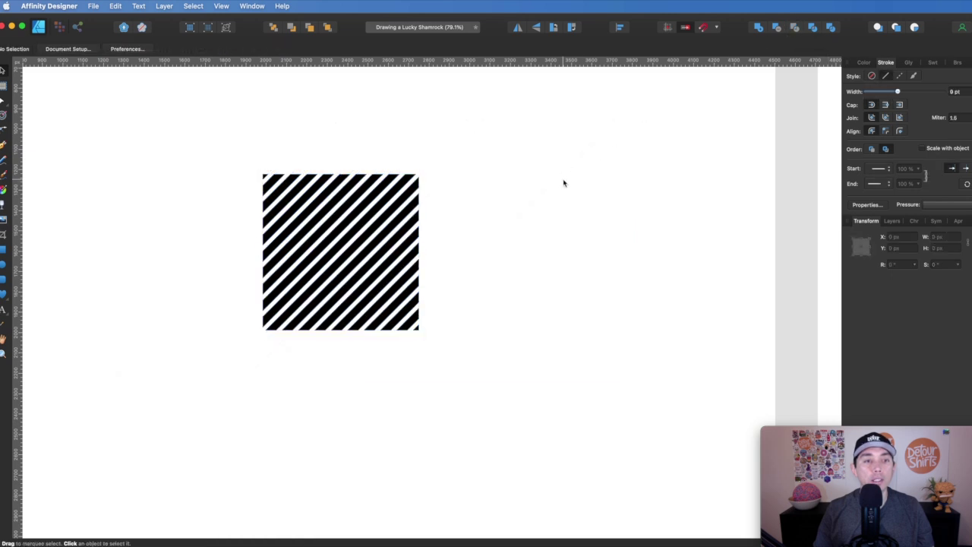
Duplicate the striped square diagonally down and to the left, placing the copy corner to corner with the original
scroll(564, 182, left, 5)
scroll(564, 183, left, 4)
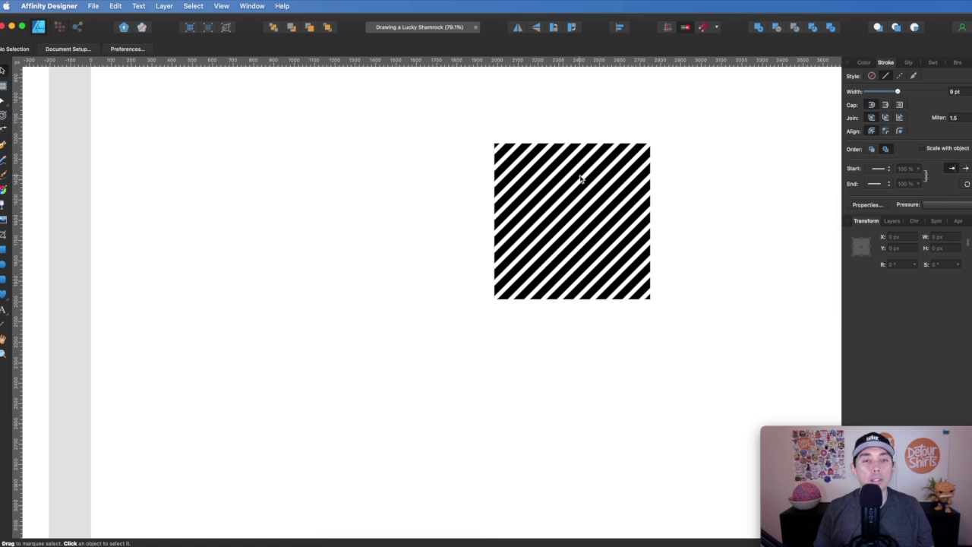
click(616, 201)
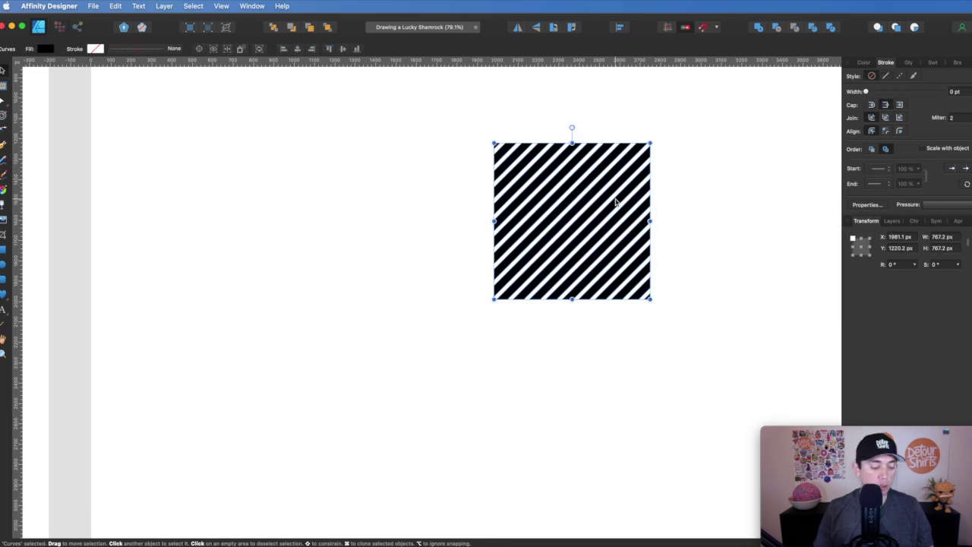
drag(617, 201, 465, 358)
scroll(465, 358, up, 10)
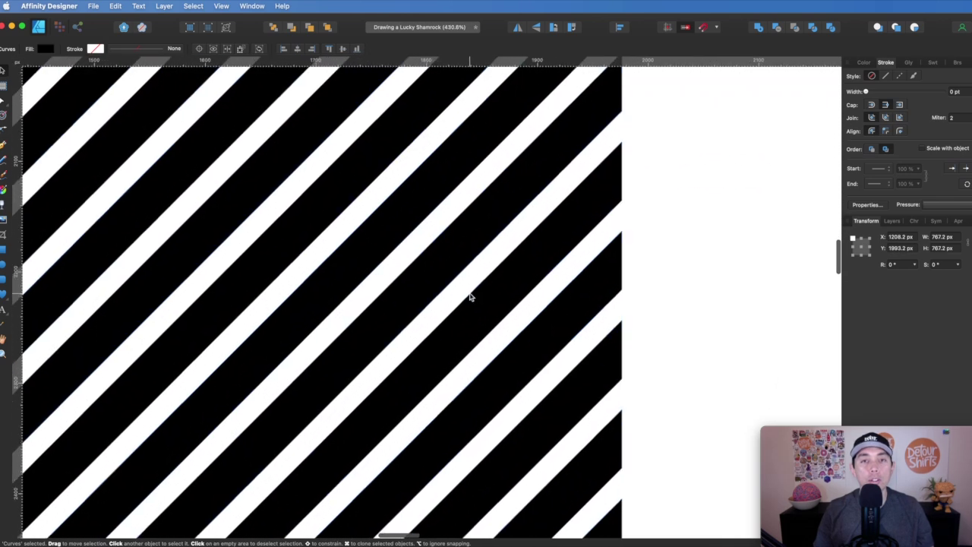
scroll(470, 297, up, 5)
scroll(470, 297, right, 2)
drag(554, 296, 561, 289)
click(598, 246)
scroll(589, 274, down, 10)
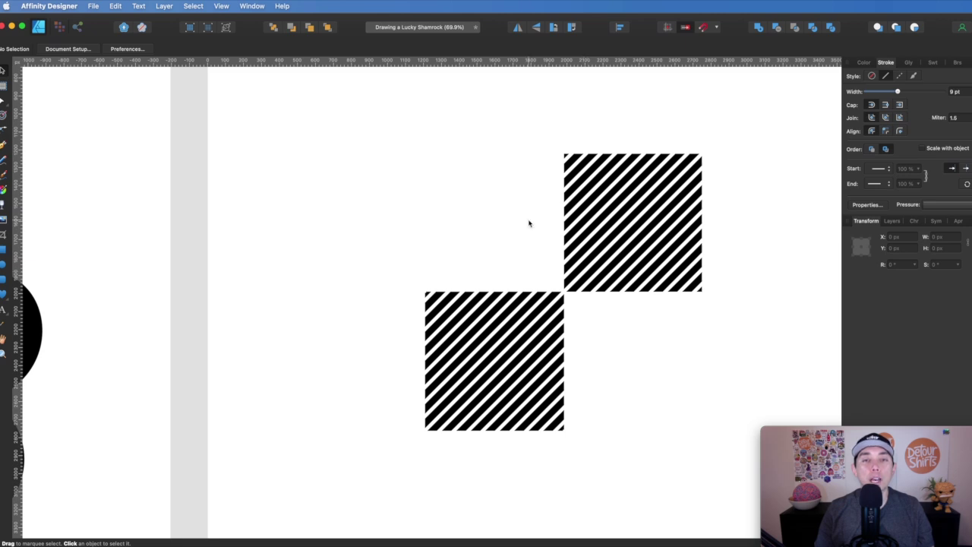
Draw a square about 825 px wide over the upper striped square, with no stroke and a grey fill with K at 0
click(9, 251)
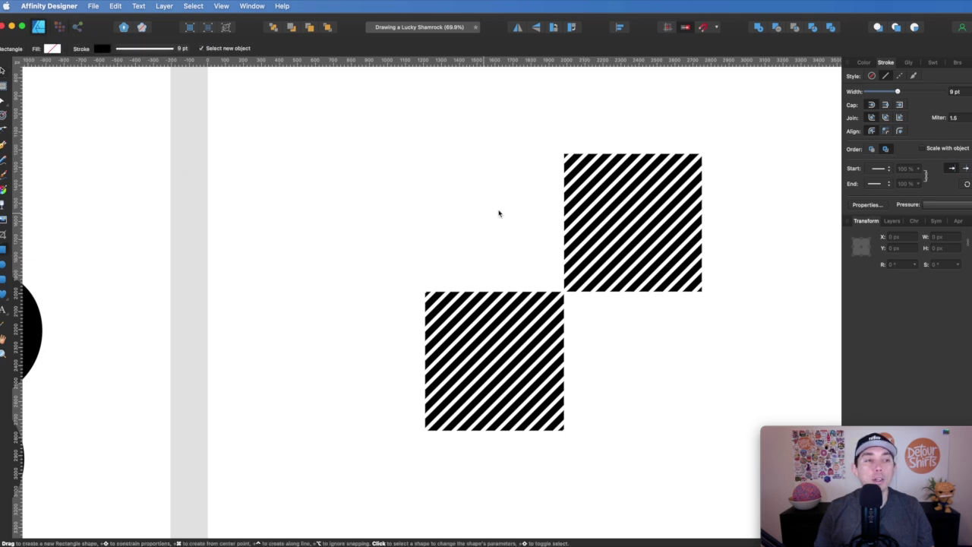
drag(556, 150, 706, 299)
click(861, 62)
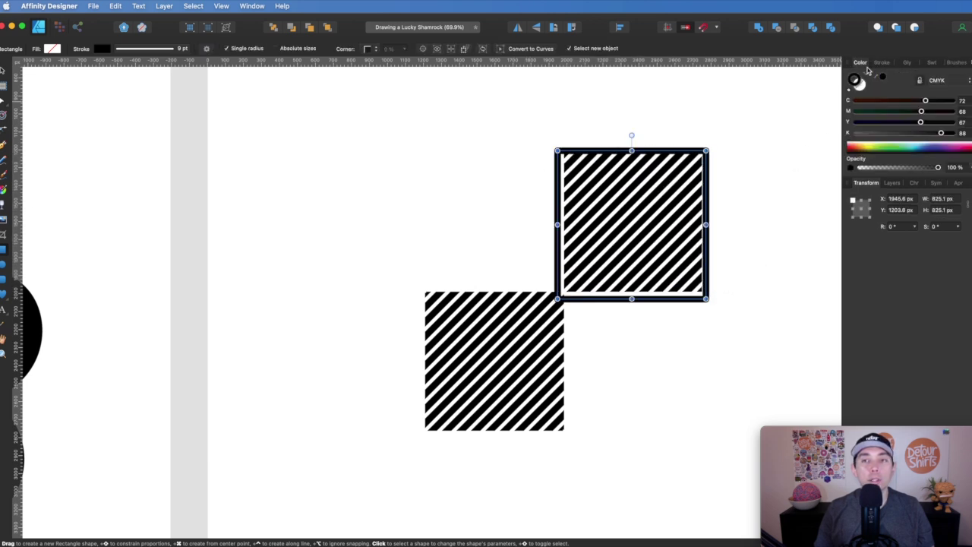
click(864, 77)
click(862, 90)
drag(942, 133, 856, 133)
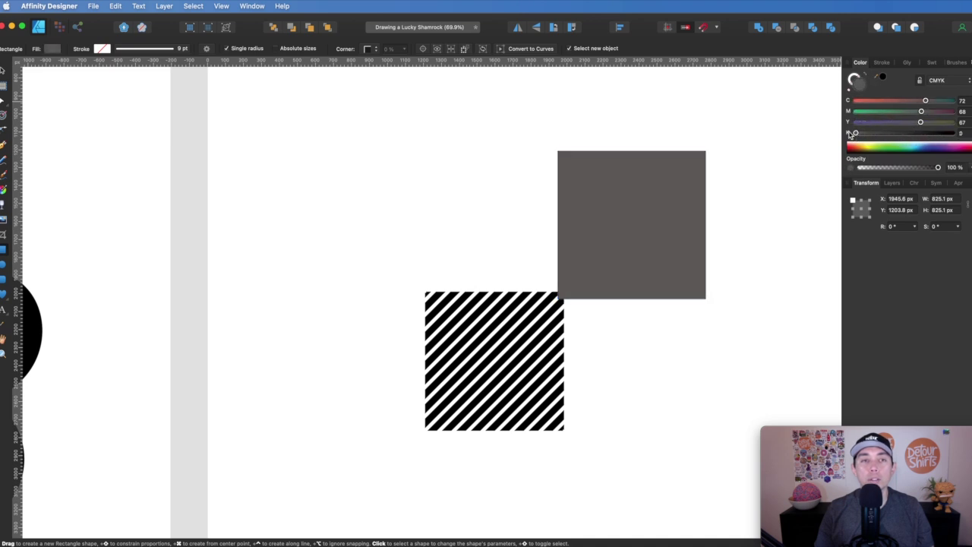
Send the grey square behind the striped square and resize it proportionally to about 768 px per side
click(279, 29)
scroll(597, 202, up, 6)
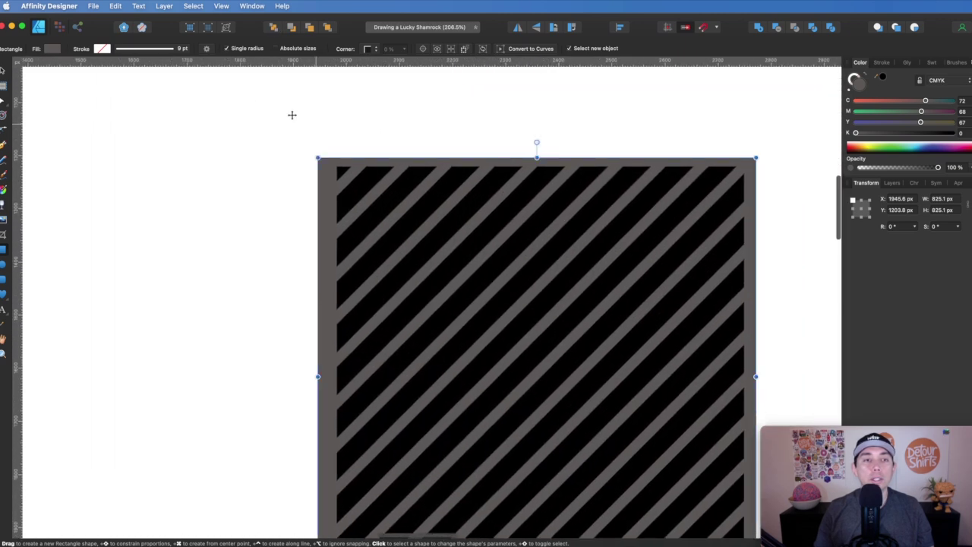
drag(318, 160, 331, 172)
scroll(328, 170, down, 3)
scroll(329, 170, right, 5)
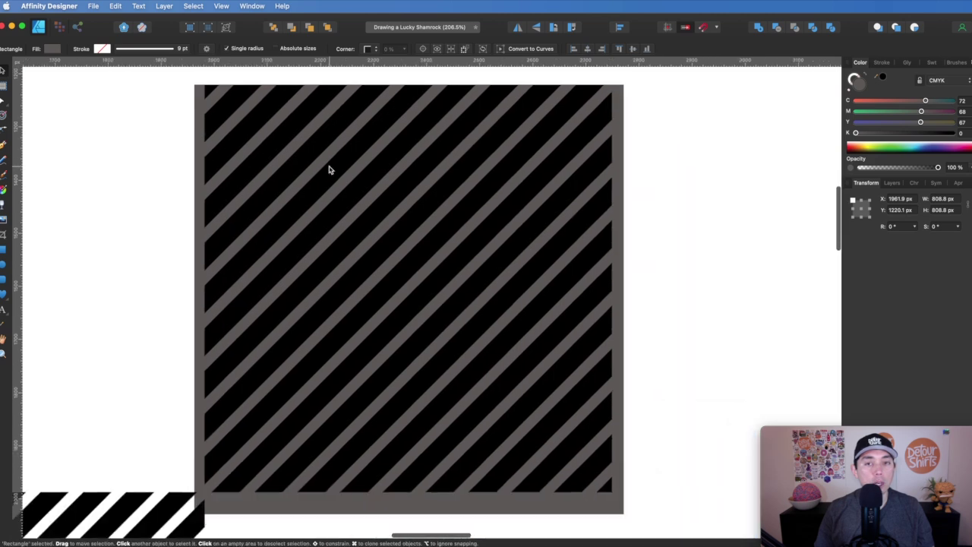
scroll(329, 170, down, 2)
scroll(329, 170, right, 3)
drag(544, 459, 524, 446)
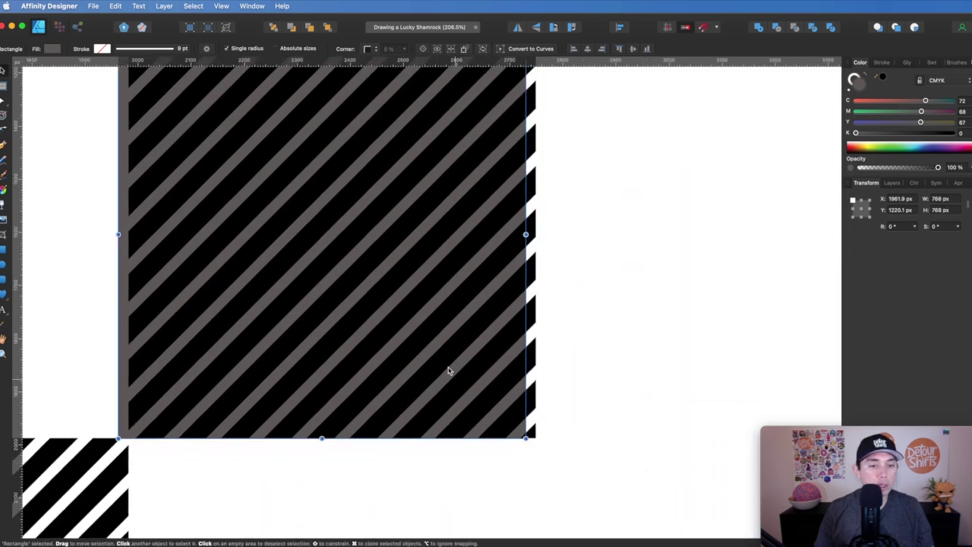
Move the grey square into the empty space left of the upper striped square, above the lower one, and select the lower striped square
scroll(461, 360, left, 5)
drag(662, 328, 357, 403)
scroll(265, 329, down, 3)
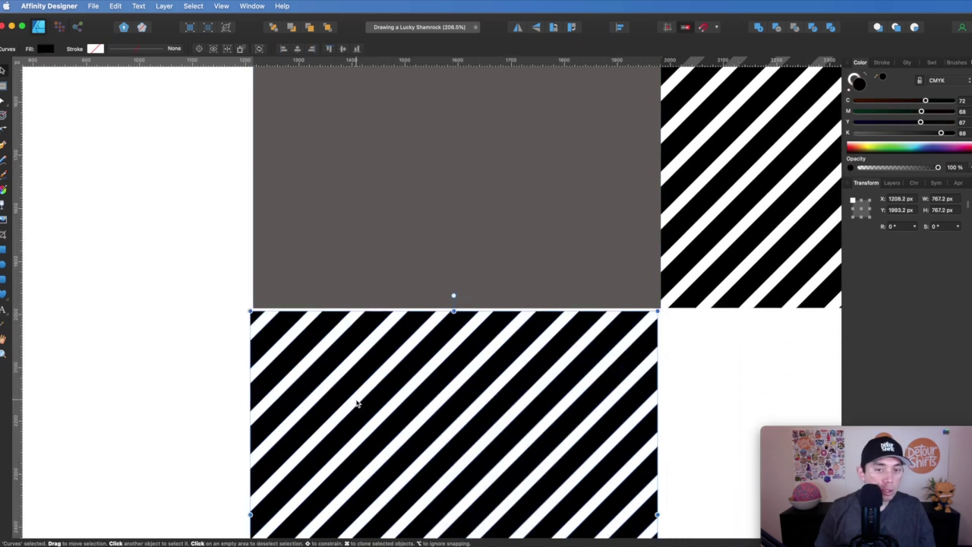
Move the lower striped square so its top edge and right side line up with the bottom corner of the grey square
scroll(357, 403, up, 5)
drag(321, 306, 328, 304)
scroll(328, 304, right, 5)
scroll(401, 291, up, 5)
scroll(402, 291, right, 5)
scroll(403, 291, up, 2)
click(600, 177)
click(517, 286)
drag(516, 286, 519, 286)
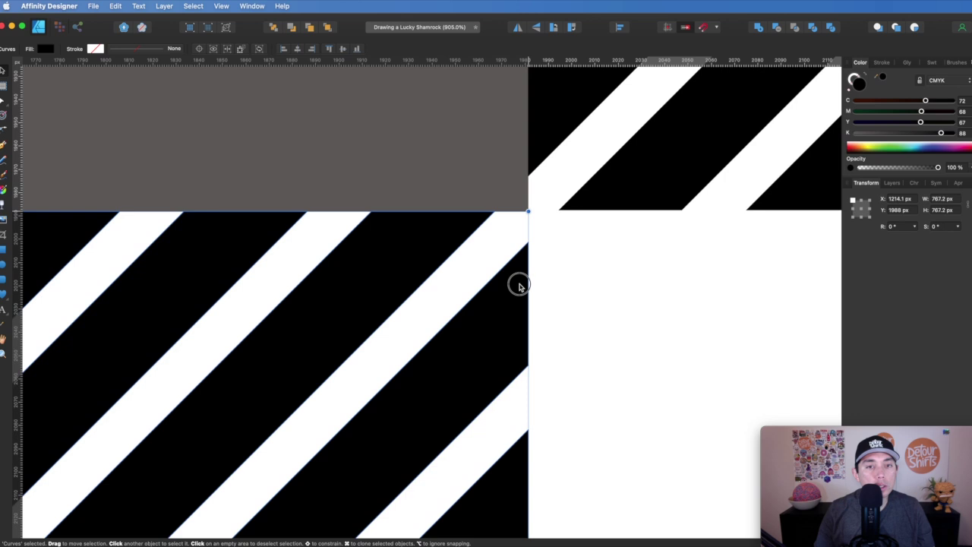
Nudge the upper striped square so its lower corner meets the corners of the grey square and the lower striped square
scroll(520, 287, up, 3)
click(529, 132)
click(602, 145)
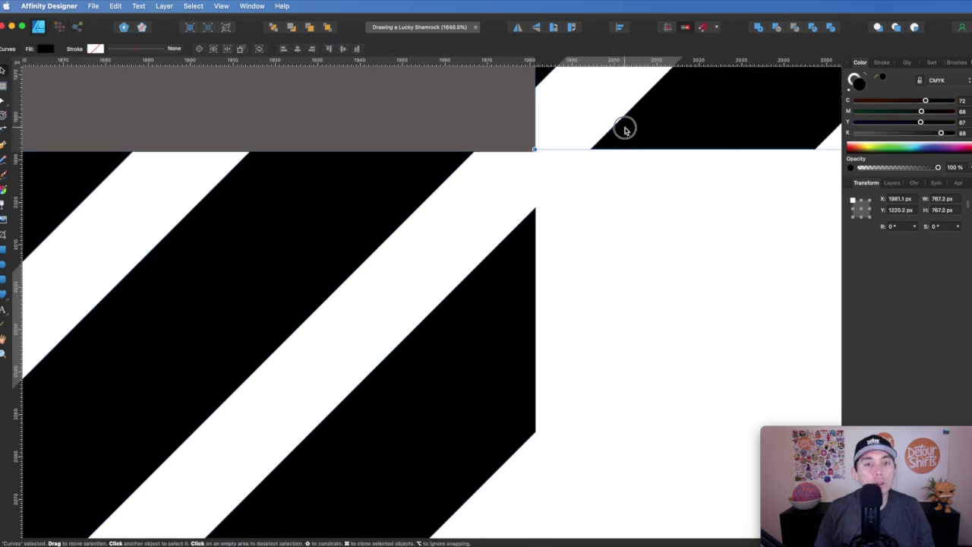
scroll(509, 201, down, 3)
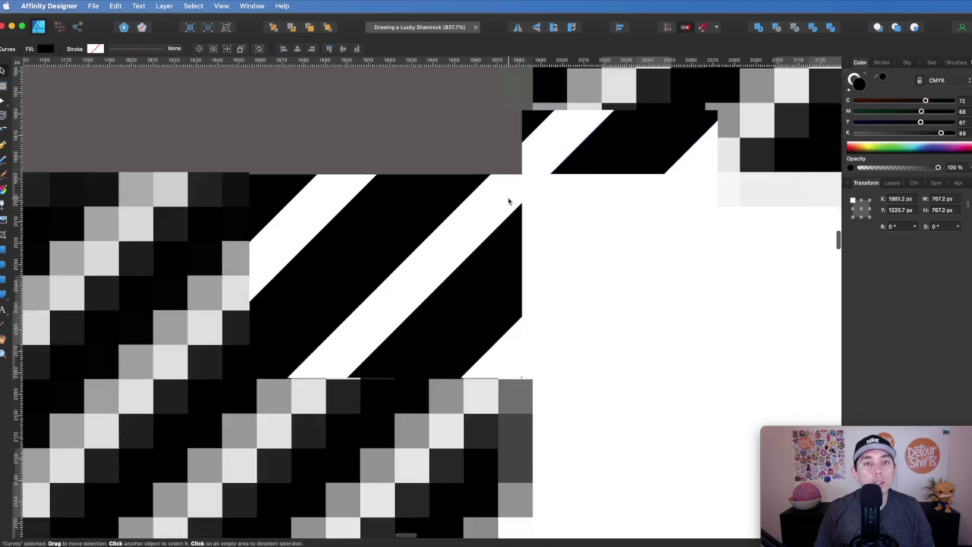
scroll(508, 201, down, 10)
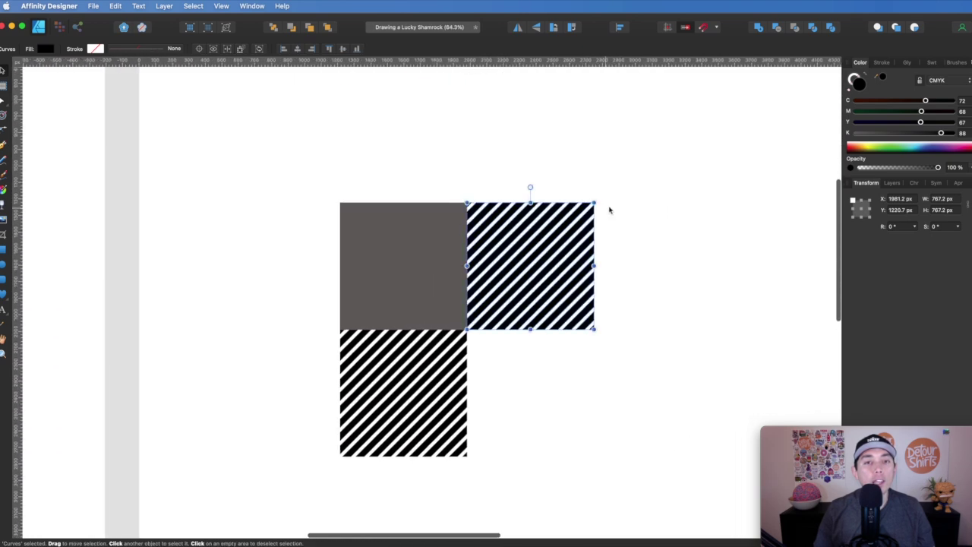
click(612, 210)
Duplicate the grey square in place, collapse the first artboard's layer list, and select the bottom copy
scroll(666, 241, down, 2)
scroll(666, 240, right, 1)
click(404, 210)
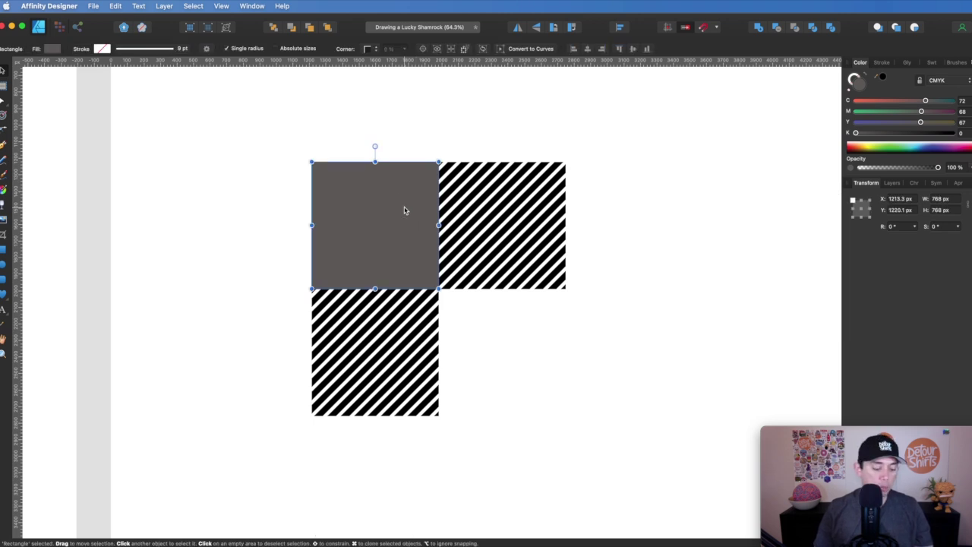
click(889, 183)
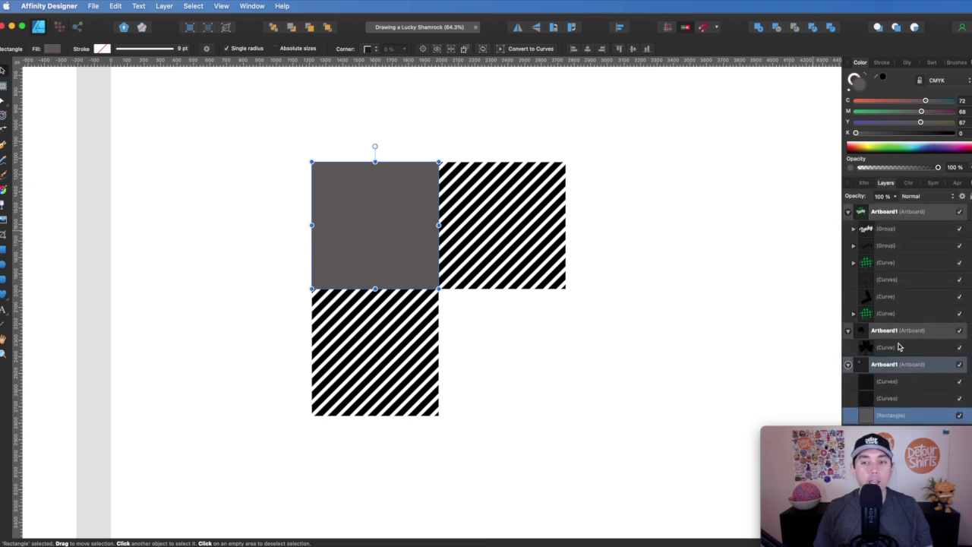
click(574, 339)
click(418, 256)
click(848, 213)
click(884, 335)
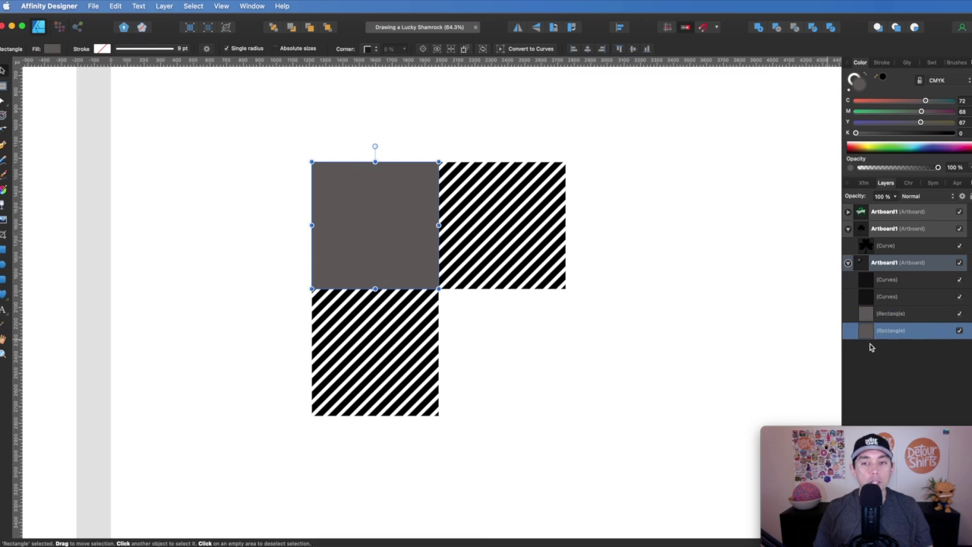
Enlarge the bottom grey square proportionally until it backs both striped squares and fills the empty lower-right quadrant
drag(443, 290, 588, 392)
scroll(588, 258, up, 5)
scroll(594, 265, down, 3)
drag(526, 435, 528, 436)
click(582, 287)
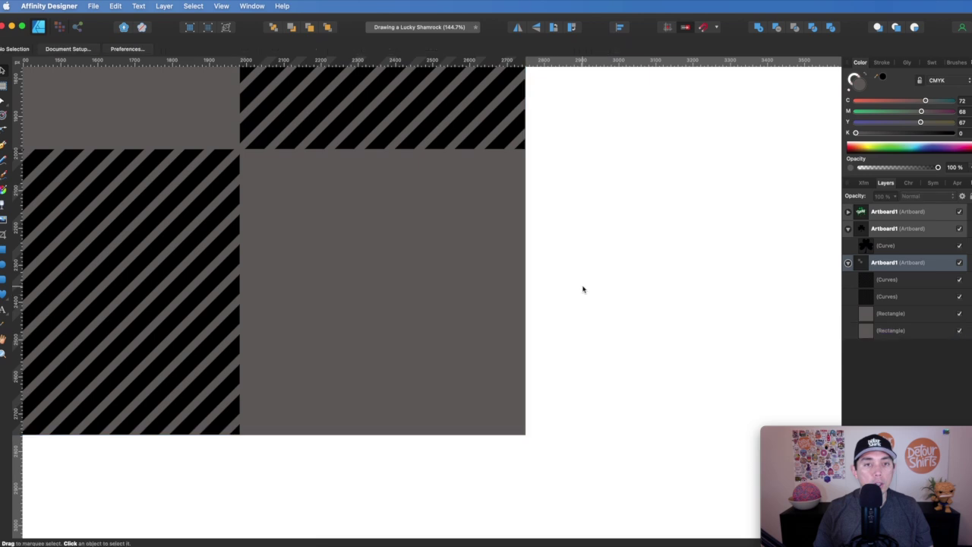
Fill the large background square with green, using CMYK 100, 0, 100, 0
scroll(582, 287, up, 5)
scroll(582, 288, up, 5)
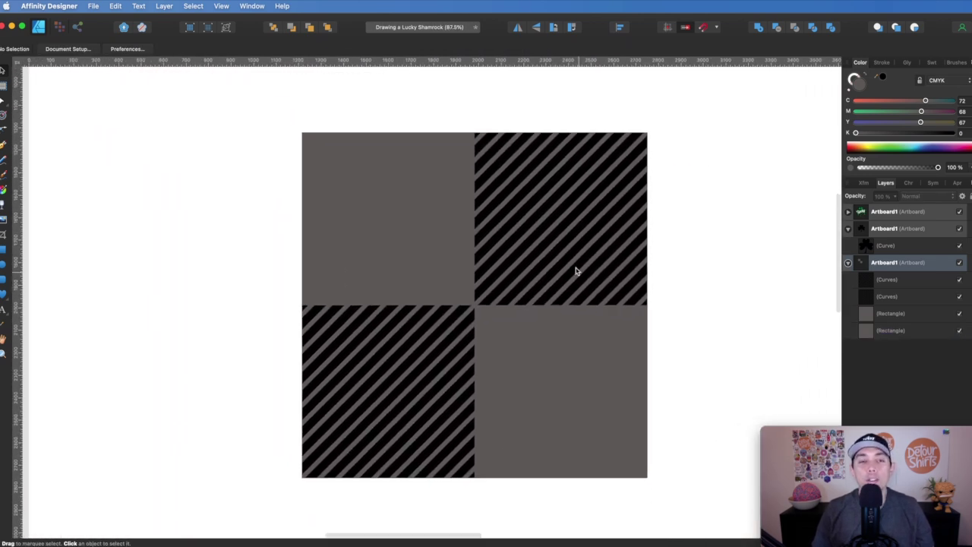
click(582, 357)
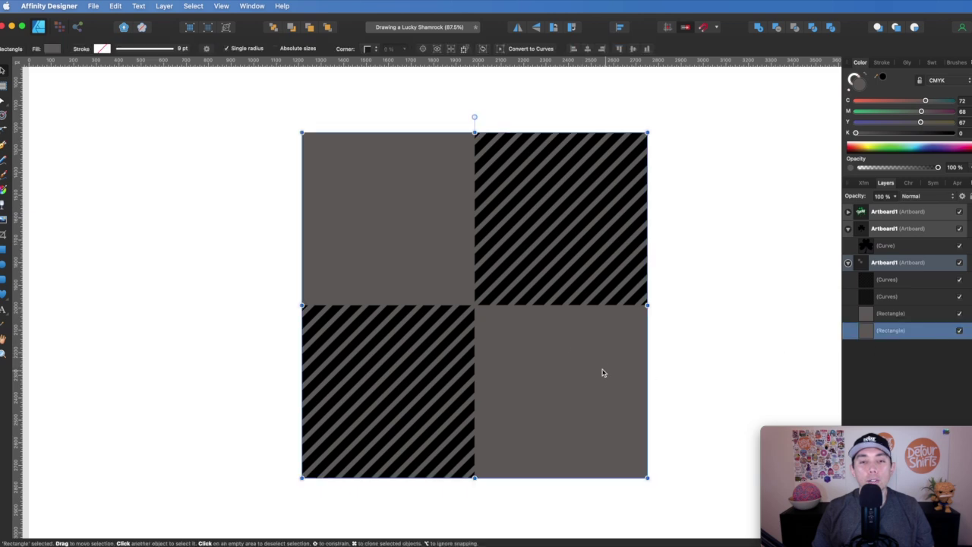
drag(923, 101, 764, 113)
drag(921, 123, 956, 122)
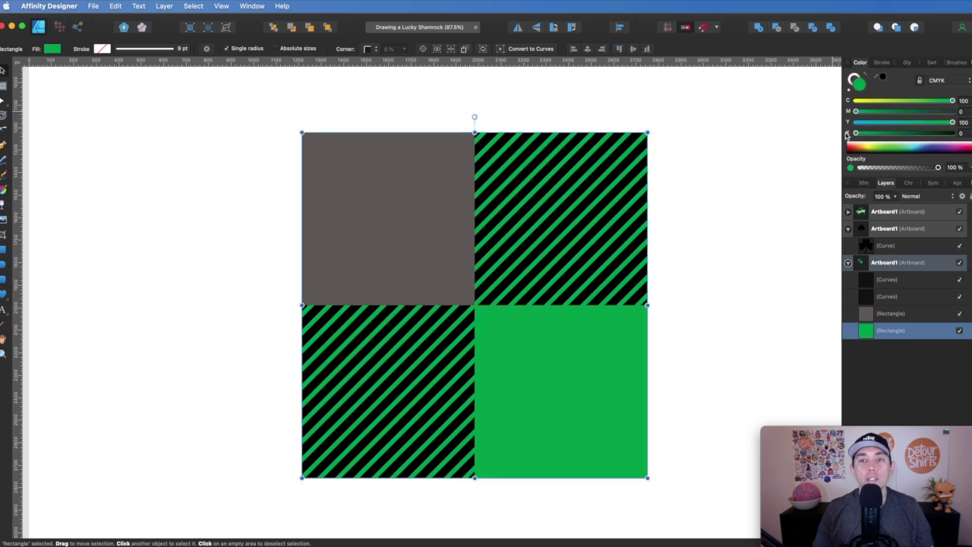
Fill the small grey square in the upper-left quadrant with black, setting all four CMYK values to 100
click(431, 207)
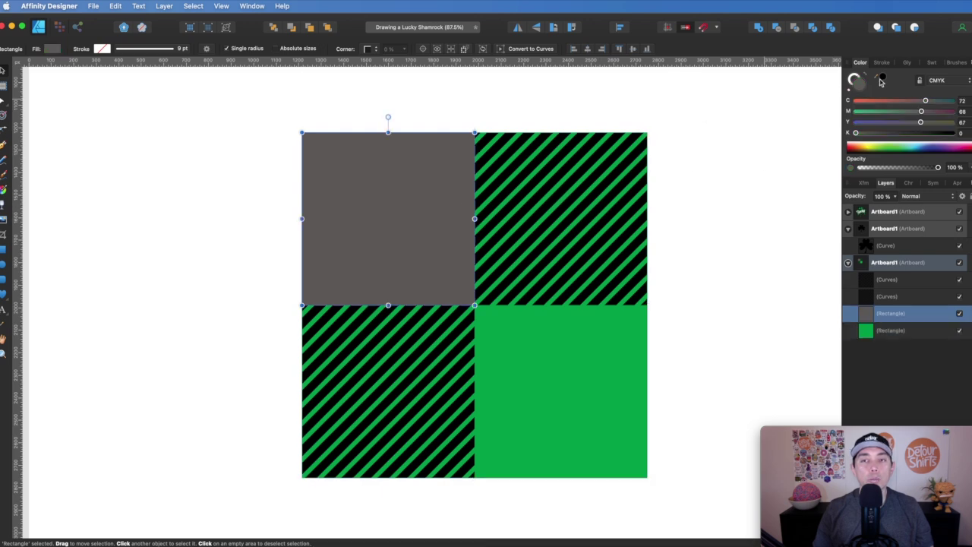
click(957, 133)
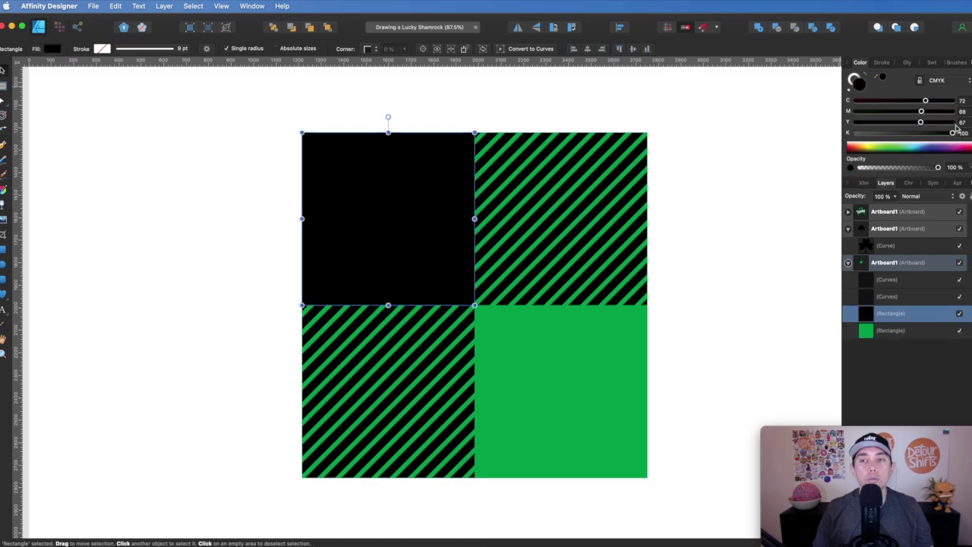
click(955, 122)
click(955, 111)
click(955, 101)
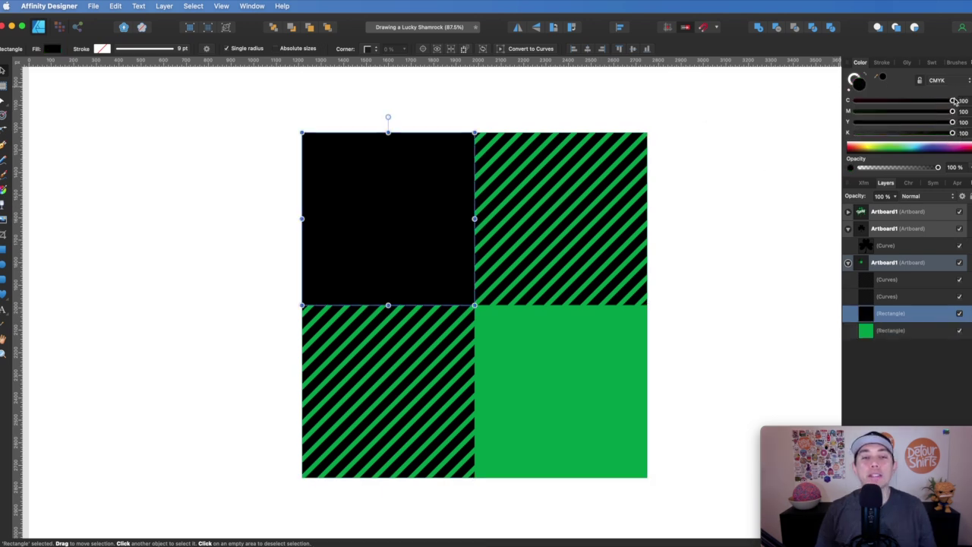
Set the fill of both striped squares to black with all four CMYK values at 100
click(587, 207)
shift+click(426, 367)
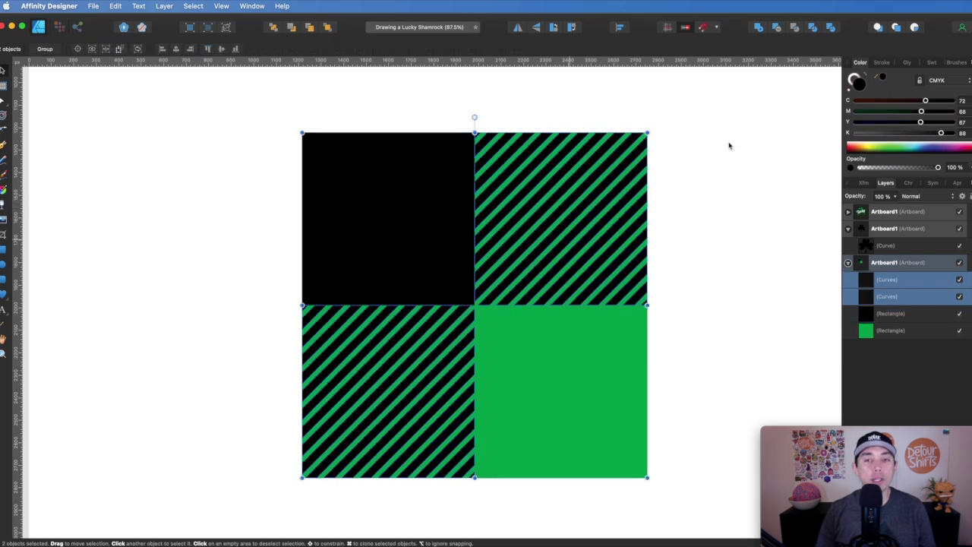
click(957, 133)
click(956, 122)
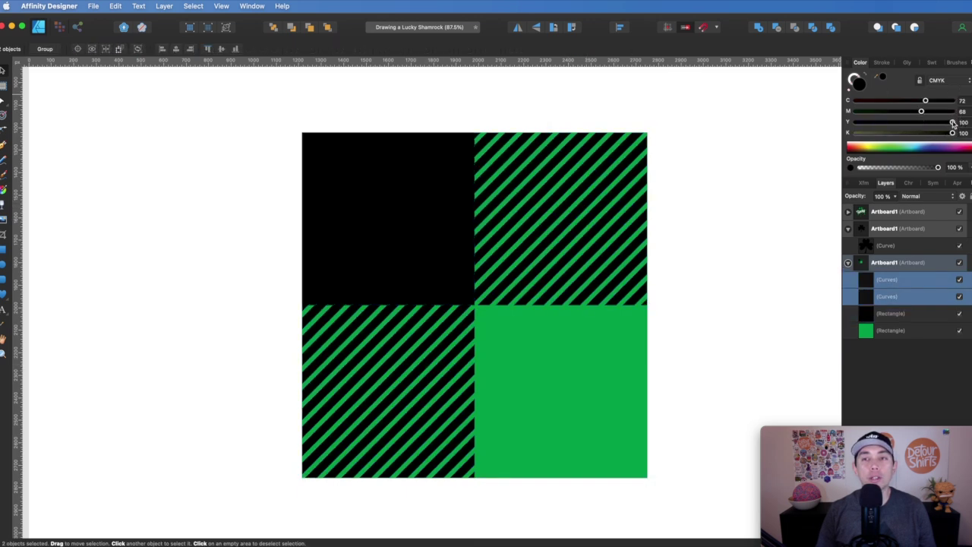
click(954, 112)
click(955, 101)
click(719, 145)
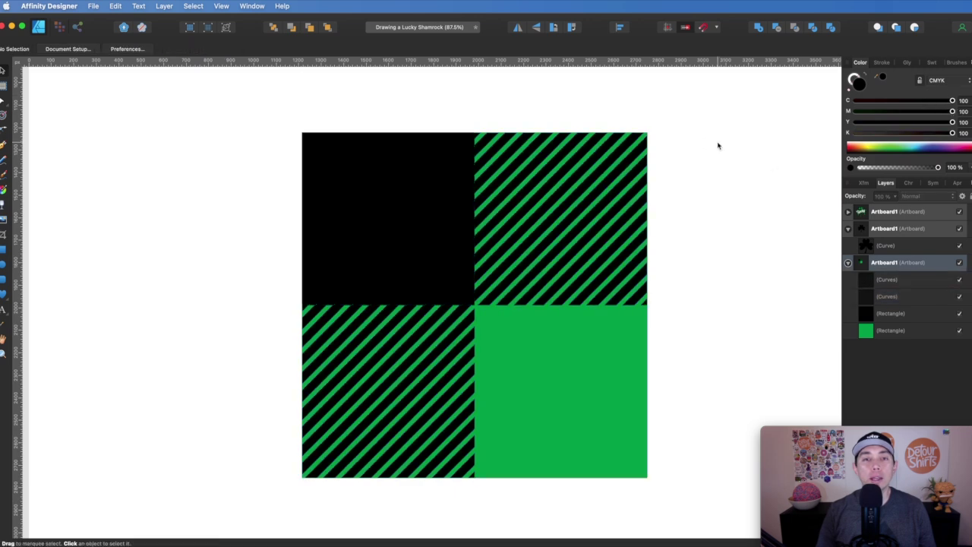
Group the black, striped and green squares into a single plaid tile
scroll(703, 150, down, 2)
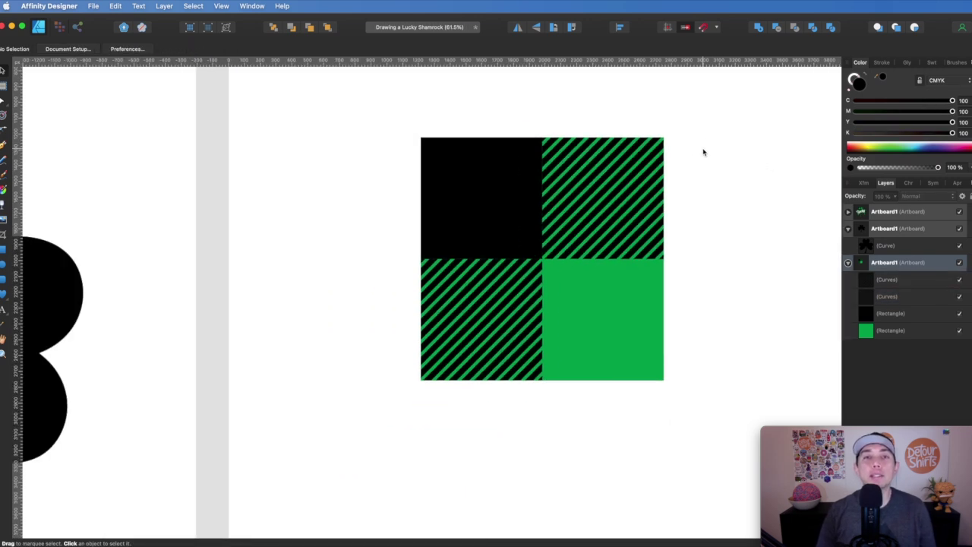
scroll(703, 152, right, 3)
scroll(704, 151, down, 2)
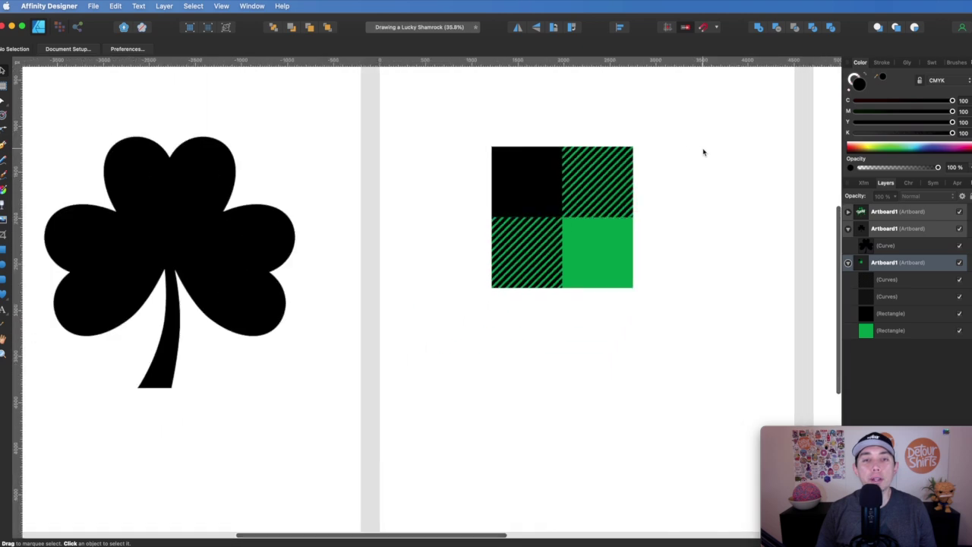
scroll(703, 152, right, 2)
scroll(565, 158, up, 2)
drag(373, 164, 672, 426)
key(super+g)
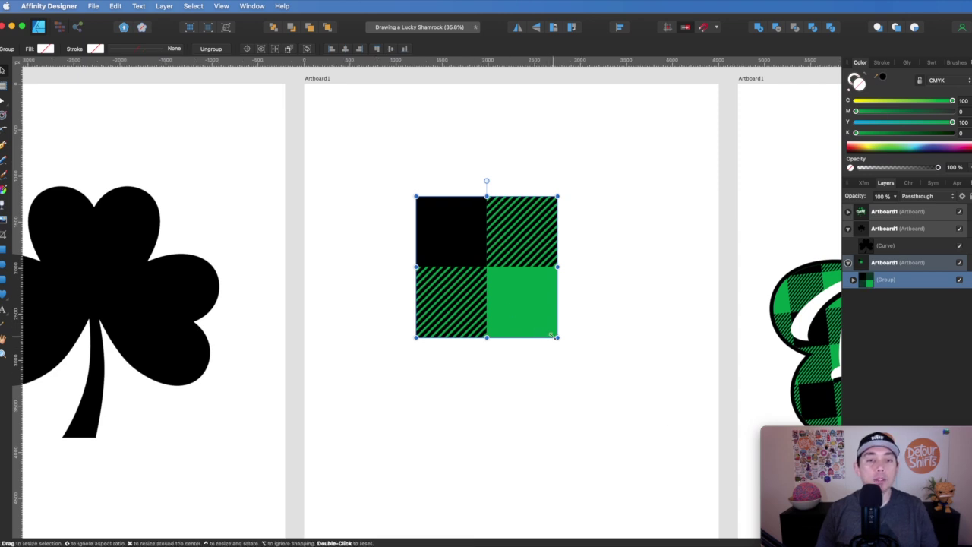
Scale the plaid tile down proportionally to about 445 px wide and move it to the upper-left area of its artboard
drag(554, 337, 428, 267)
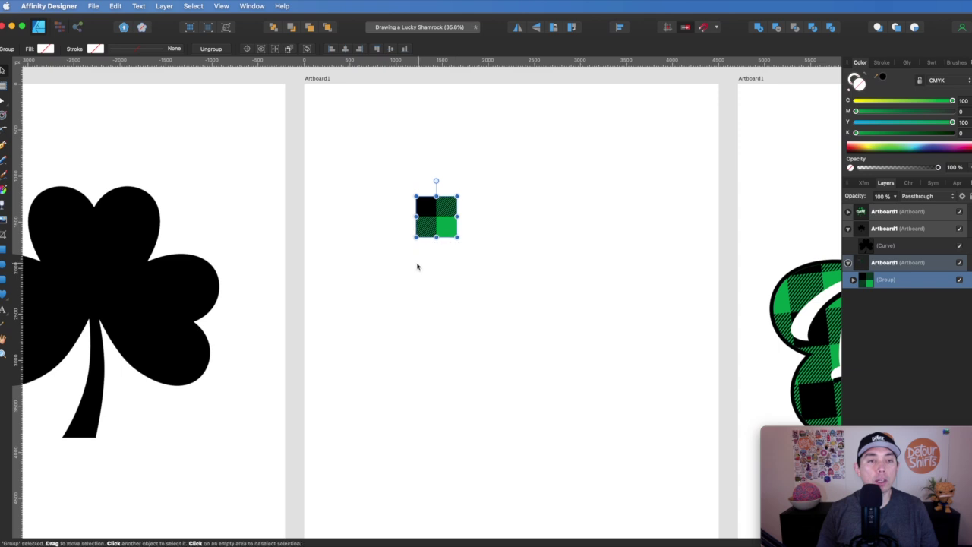
scroll(417, 267, up, 5)
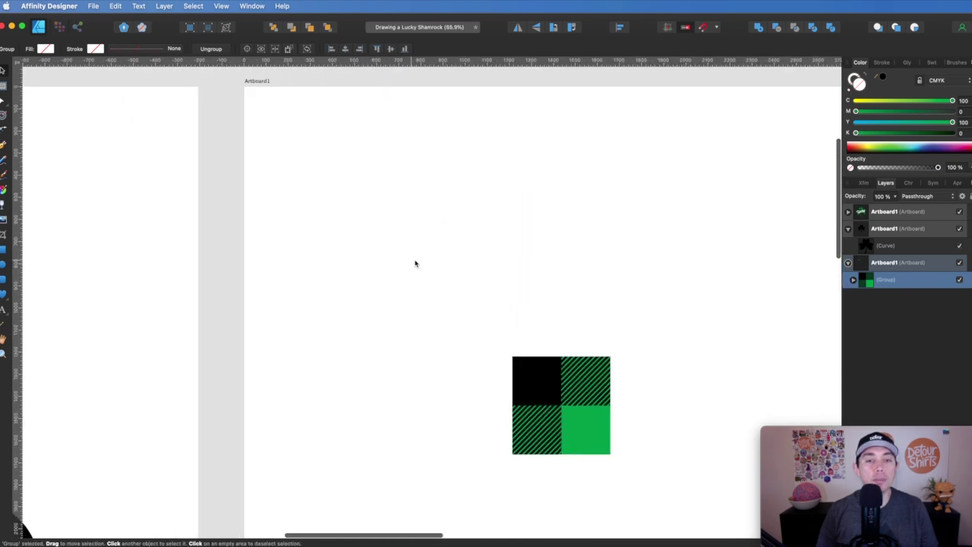
scroll(523, 294, right, 3)
scroll(523, 293, right, 1)
drag(384, 279, 596, 462)
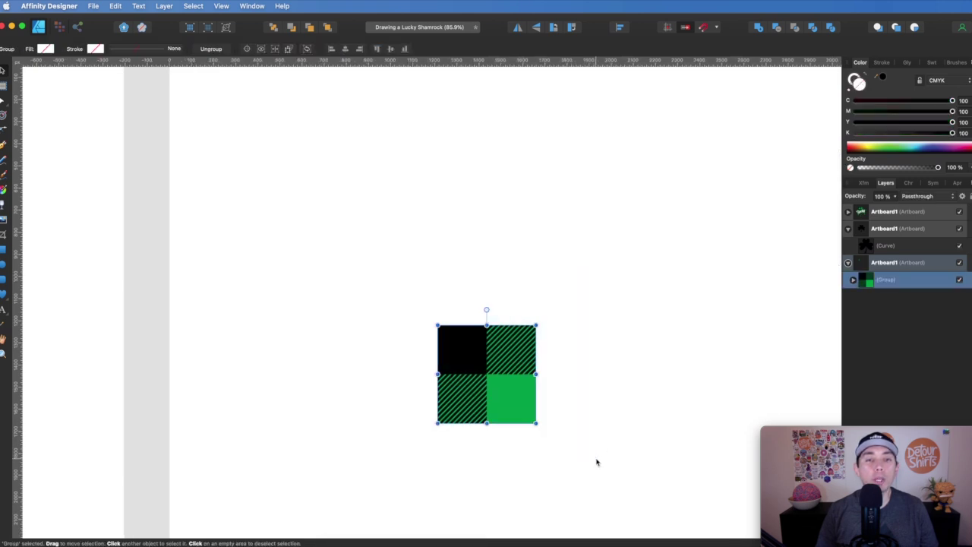
drag(528, 405, 315, 238)
Duplicate the plaid tile edge to edge on its right and repeat the duplication to make a row of ten tiles
scroll(315, 227, up, 5)
scroll(317, 227, up, 1)
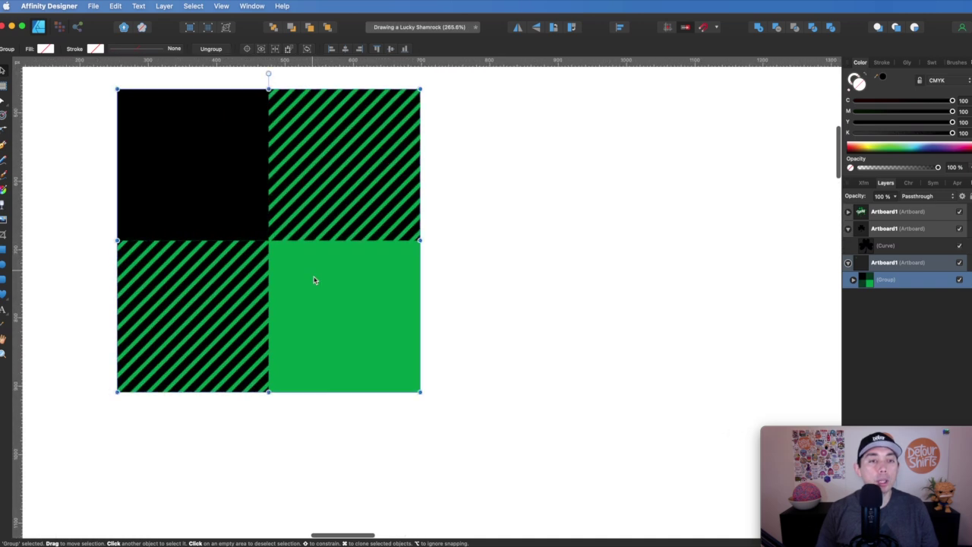
click(320, 287)
drag(320, 287, 623, 303)
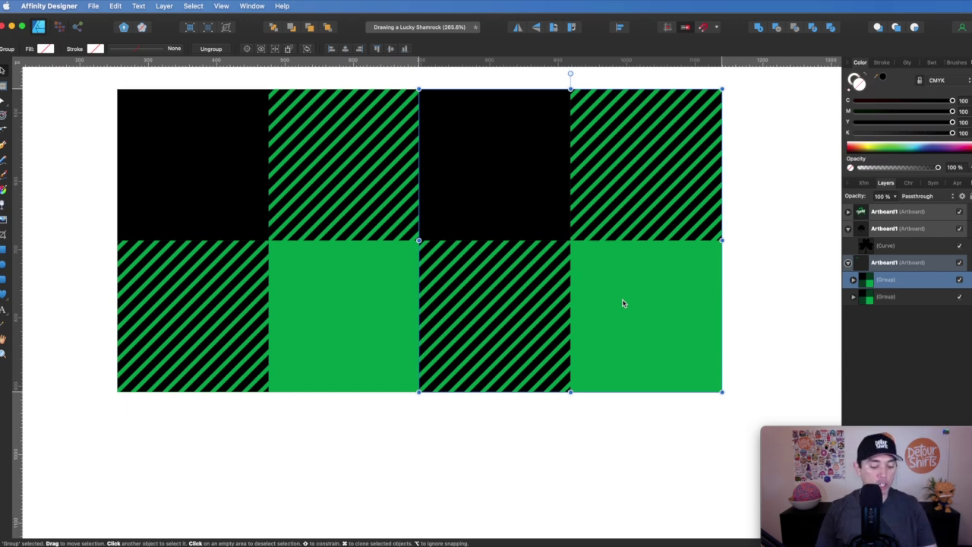
key(super+j)
key(super+j)
key(super+j)
key(super+j)
key(super+j)
key(super+j)
key(super+j)
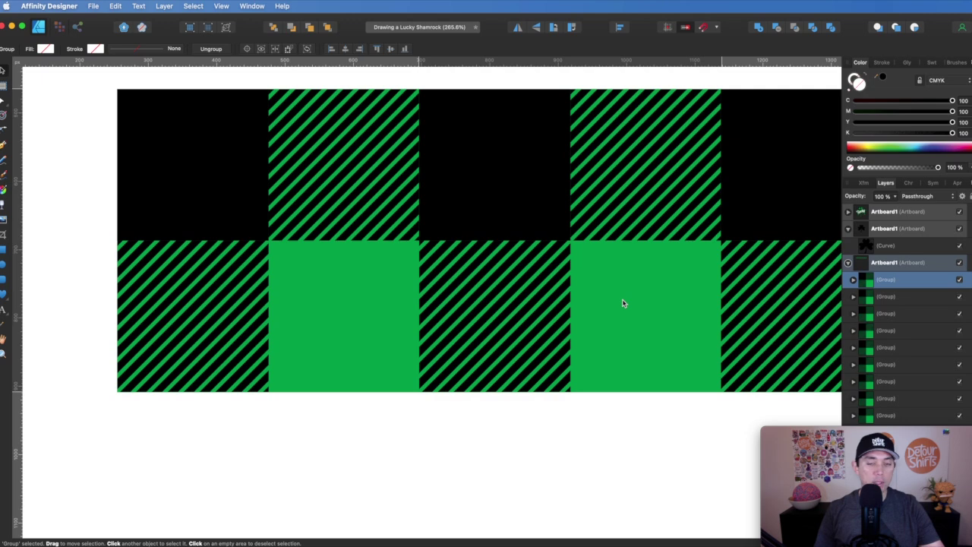
Select the whole row of plaid tiles and move it left so it fits within the artboard's width
scroll(622, 303, down, 6)
scroll(622, 303, down, 4)
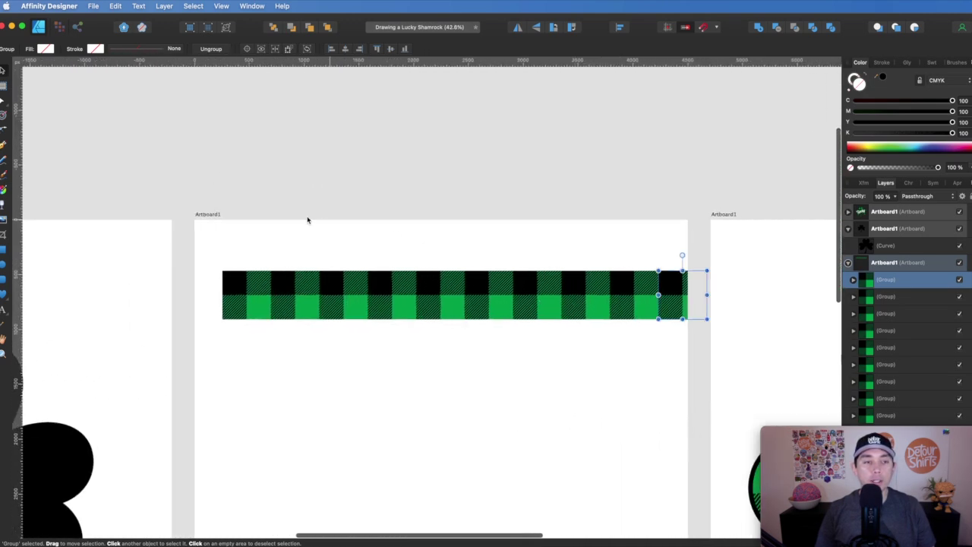
drag(179, 247, 714, 351)
drag(573, 306, 554, 306)
scroll(553, 306, down, 3)
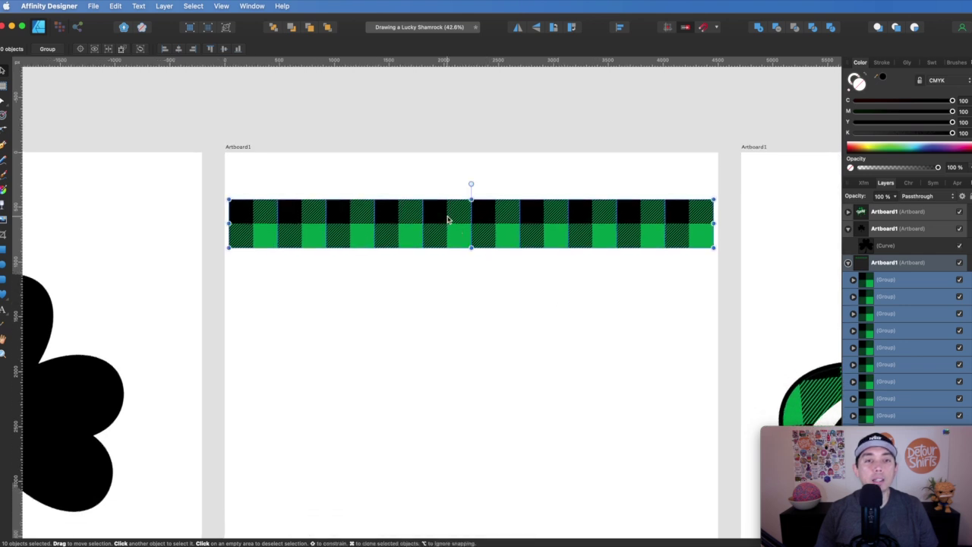
Duplicate the row of tiles directly below itself and repeat the duplication to build a plaid sheet of seven rows
drag(447, 220, 454, 267)
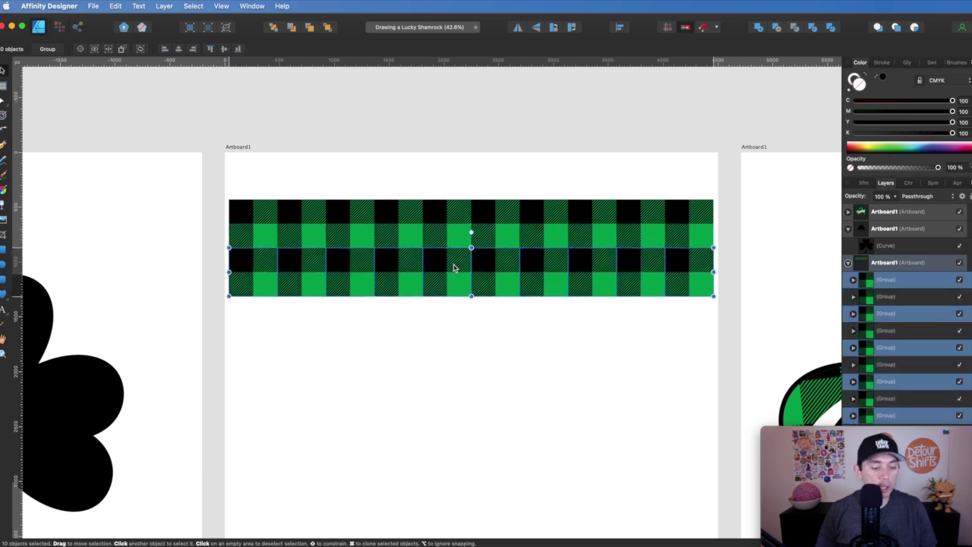
key(super+j)
key(super+j)
key(super+j)
key(super+j)
key(super+j)
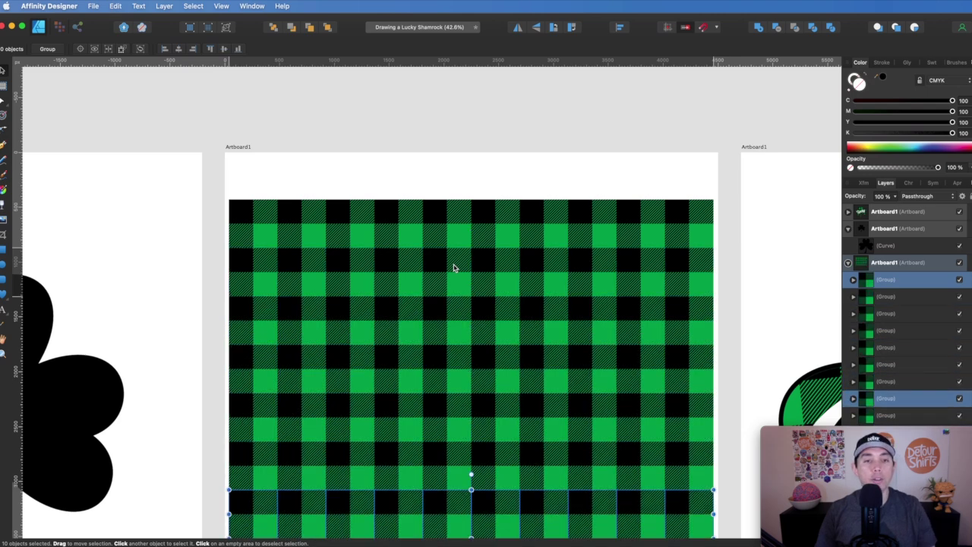
scroll(453, 266, down, 5)
click(415, 154)
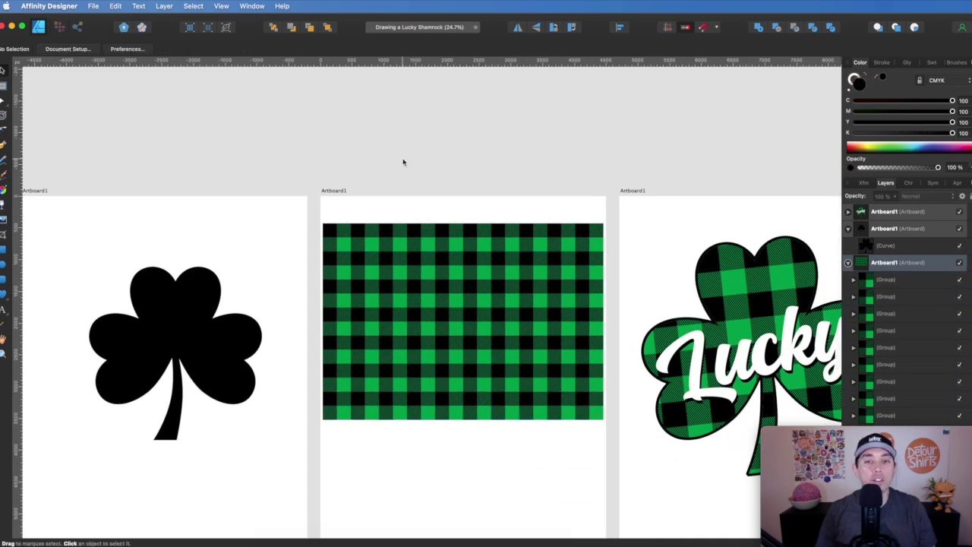
Move the black shamrock from its artboard onto the left part of the plaid sheet and select a tile in the top row
scroll(414, 154, up, 3)
scroll(404, 158, down, 4)
scroll(404, 158, left, 5)
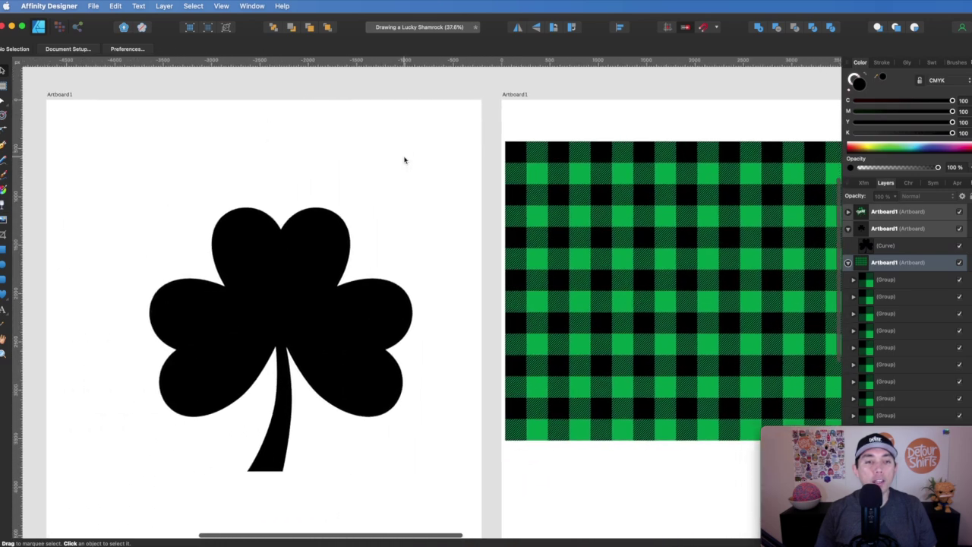
click(316, 257)
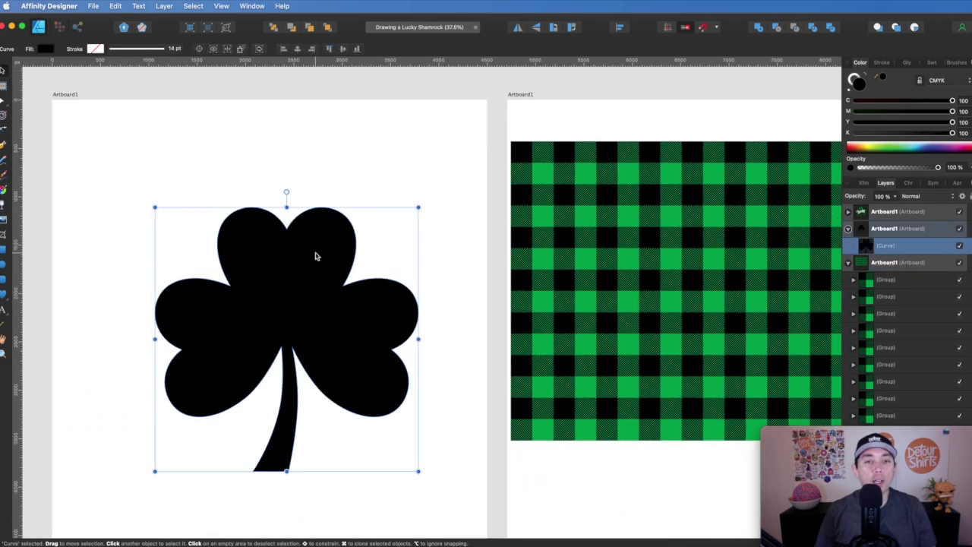
drag(320, 254, 679, 200)
scroll(660, 183, right, 5)
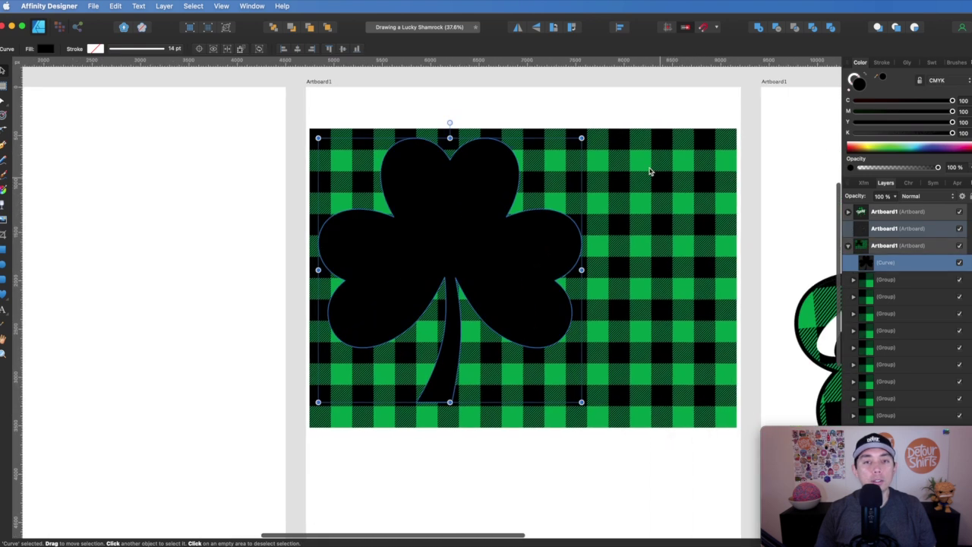
click(604, 145)
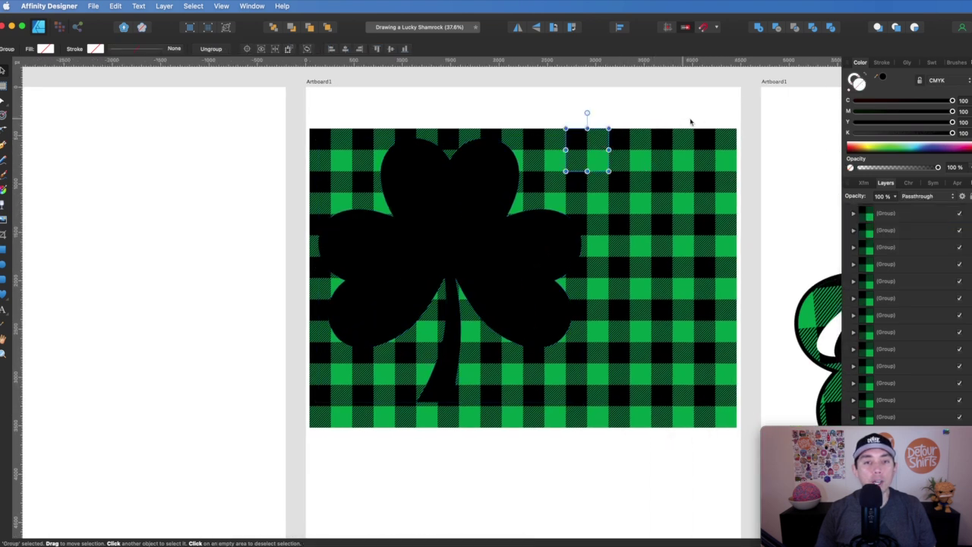
Delete the plaid tile columns that extend beyond the shamrock's right side, leaving a seven-by-seven sheet
drag(748, 106, 604, 468)
key(Delete)
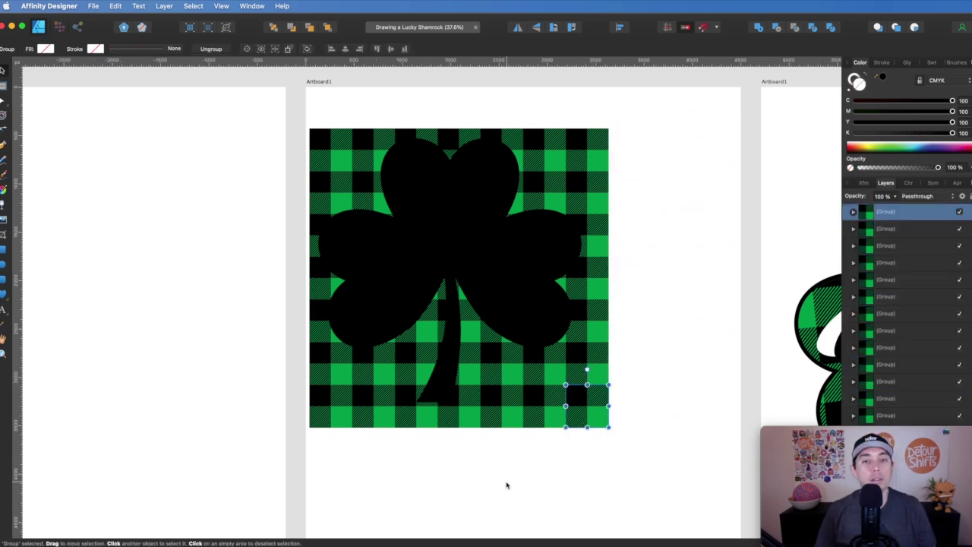
click(506, 484)
Select all the plaid tiles without the black shamrock and group them into one object
scroll(507, 484, left, 3)
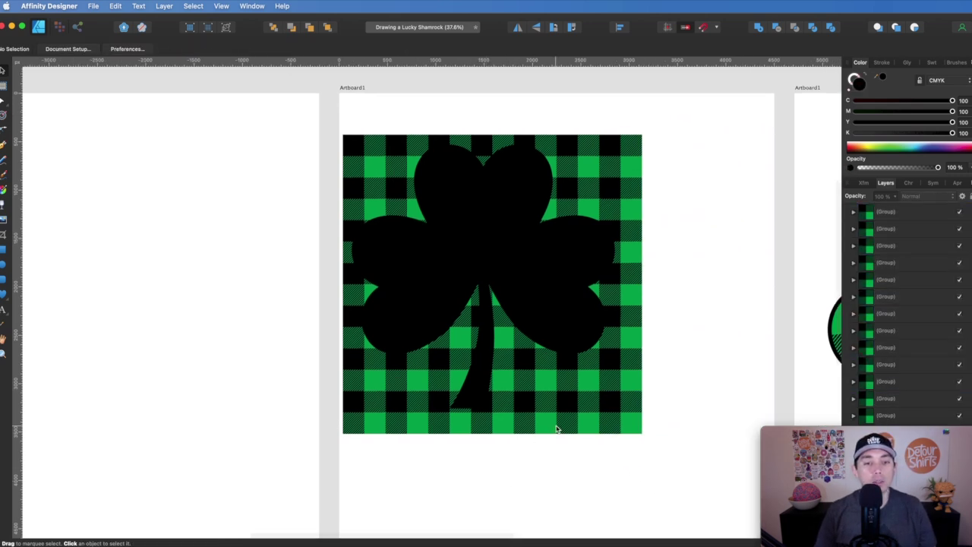
scroll(579, 427, left, 3)
scroll(580, 427, up, 2)
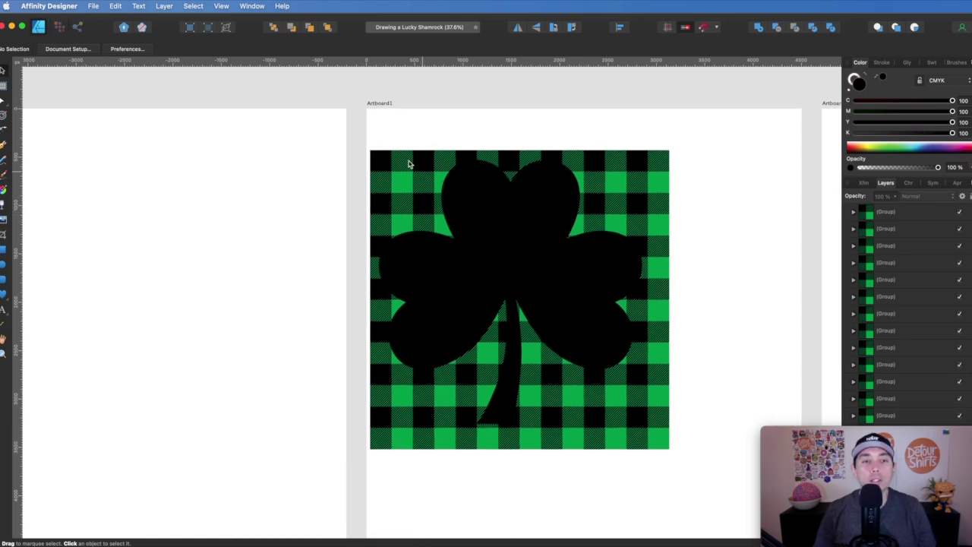
drag(362, 135, 705, 495)
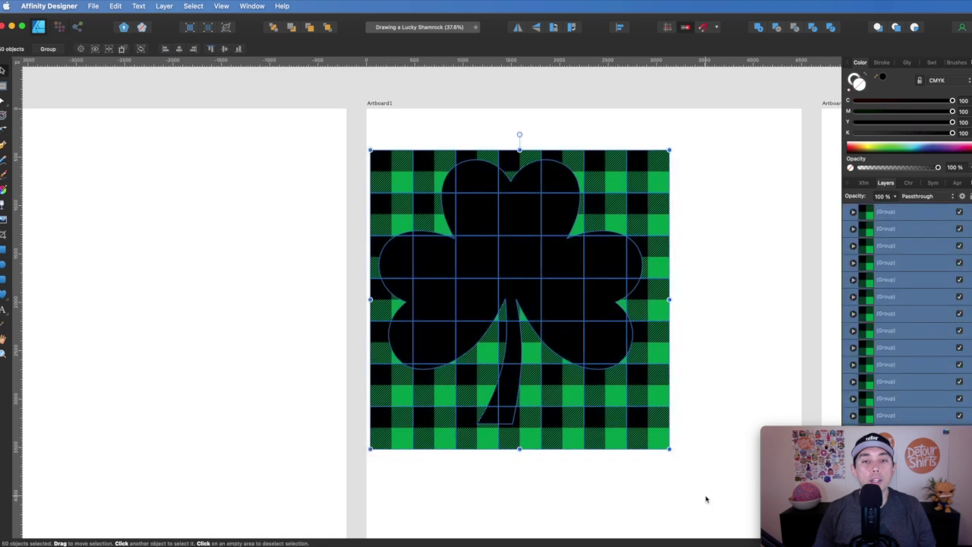
shift+click(607, 270)
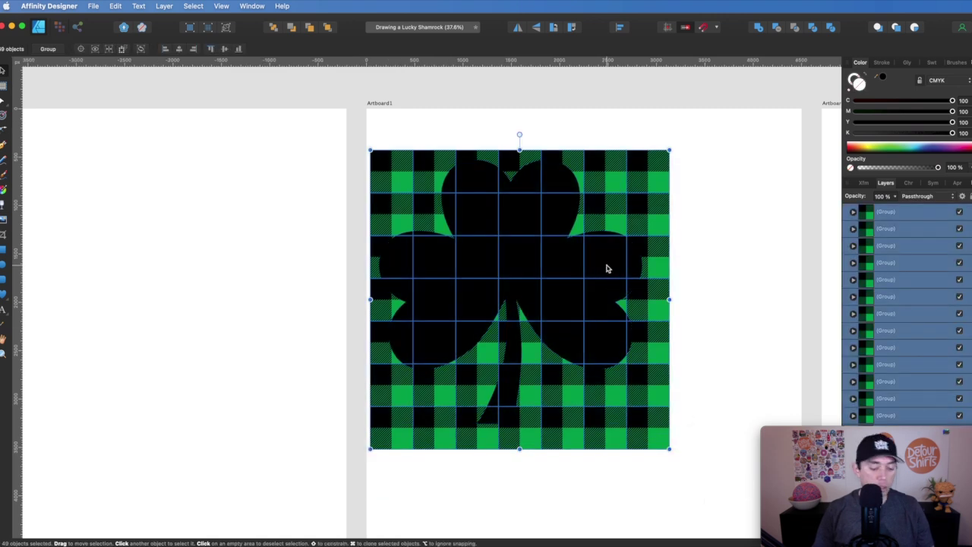
key(super+g)
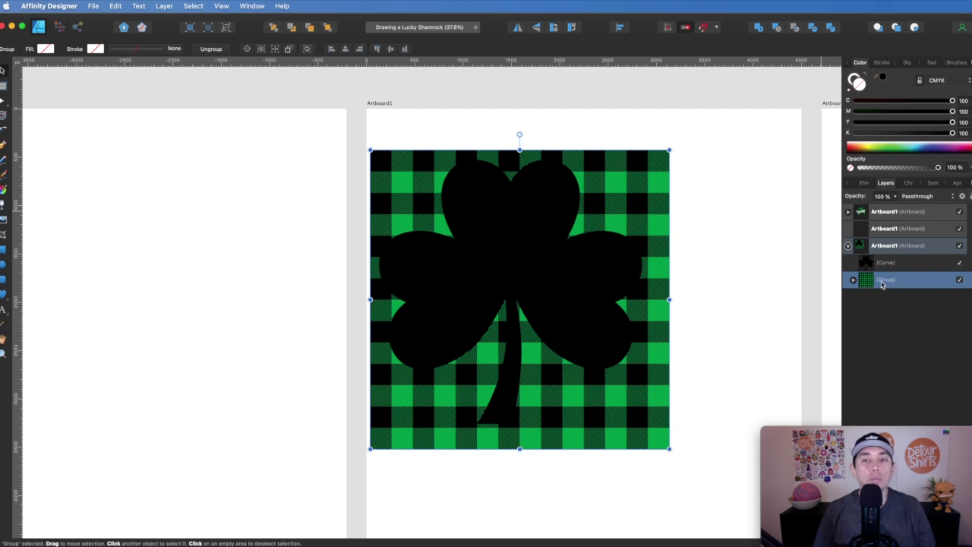
Bring the plaid group to the front, clip it inside the shamrock curve, and nudge it slightly right and down within the shape
click(327, 26)
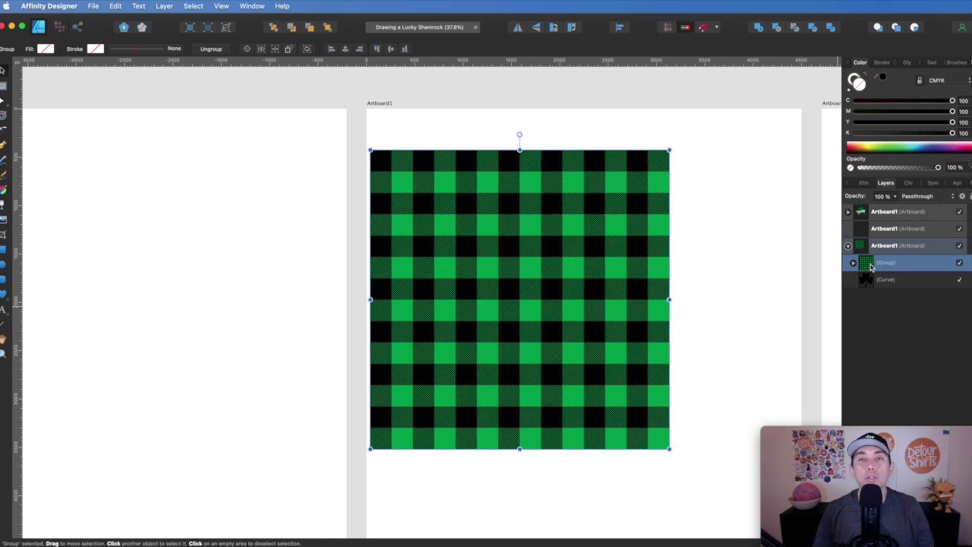
drag(868, 266, 941, 285)
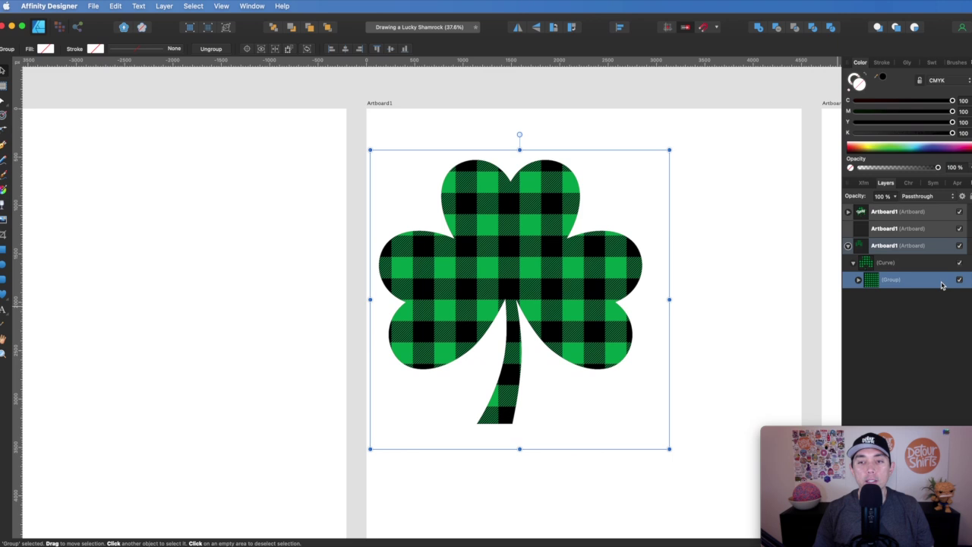
mouse_move(548, 246)
mouse_down()
mouse_move(591, 248)
mouse_move(540, 242)
mouse_move(553, 248)
mouse_up()
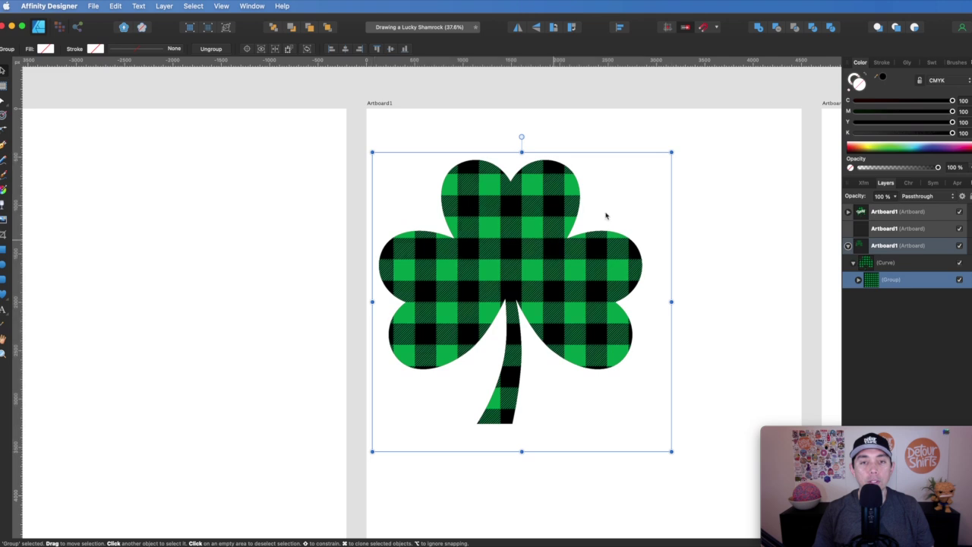
click(683, 161)
scroll(683, 161, down, 2)
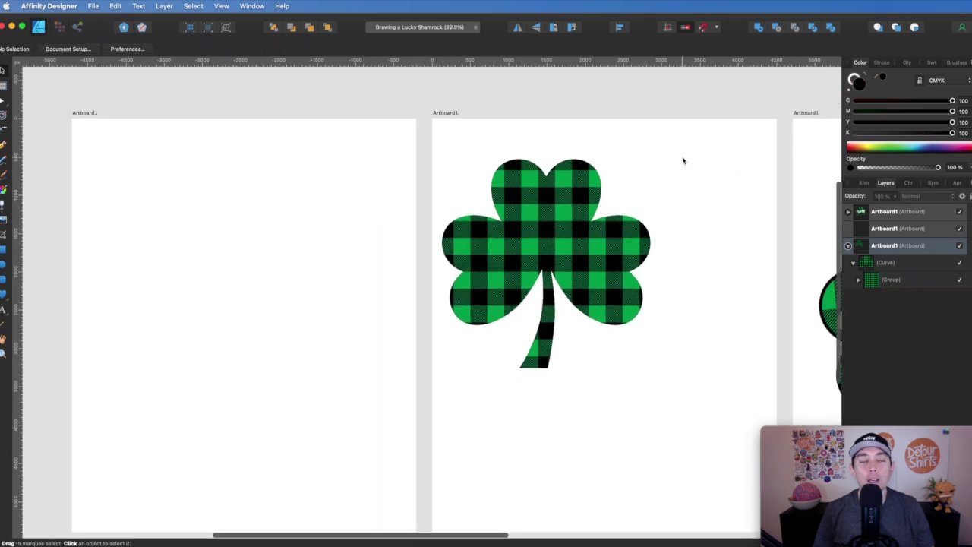
mouse_move(379, 138)
mouse_down()
mouse_move(692, 406)
mouse_move(372, 138)
mouse_up()
scroll(371, 138, down, 1)
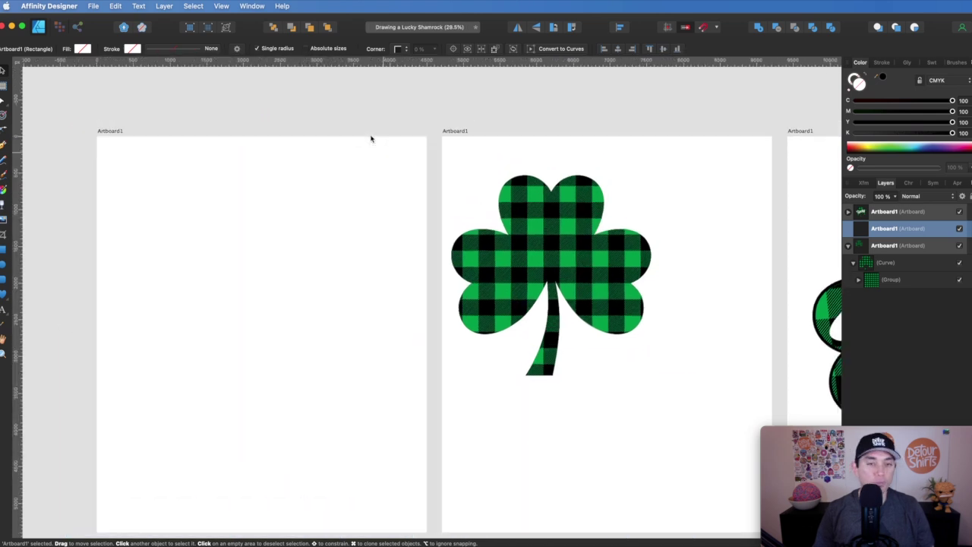
click(434, 155)
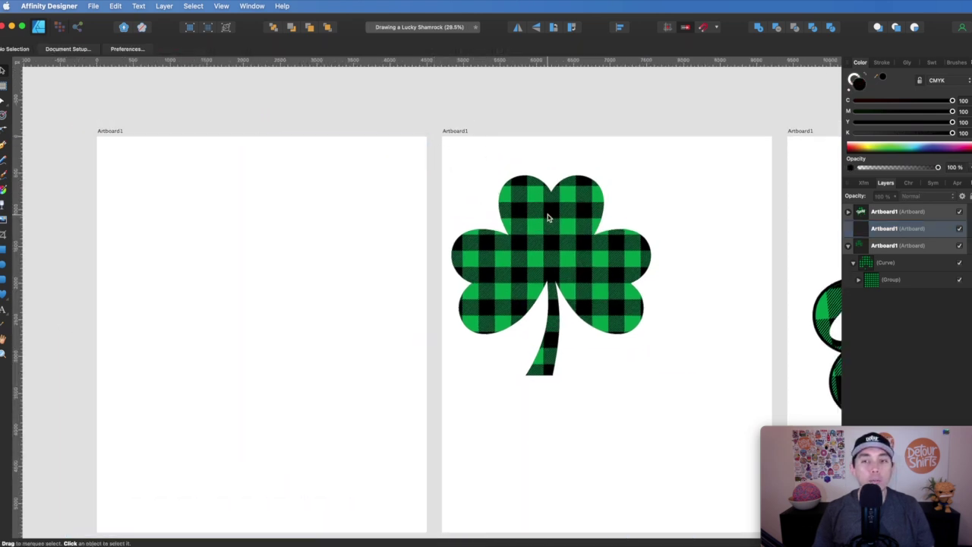
Select the plaid-filled shamrock curve and move it to the middle of its artboard
click(848, 246)
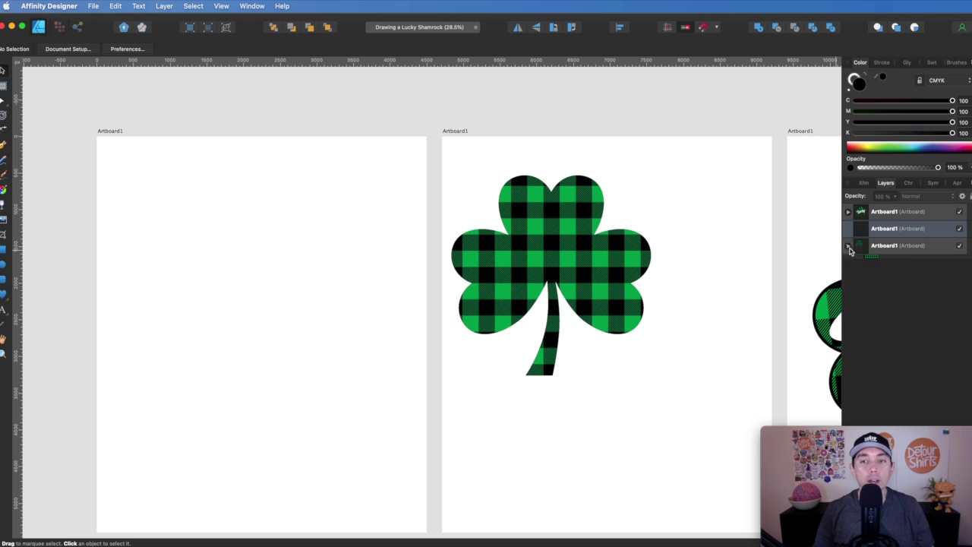
click(848, 246)
click(887, 263)
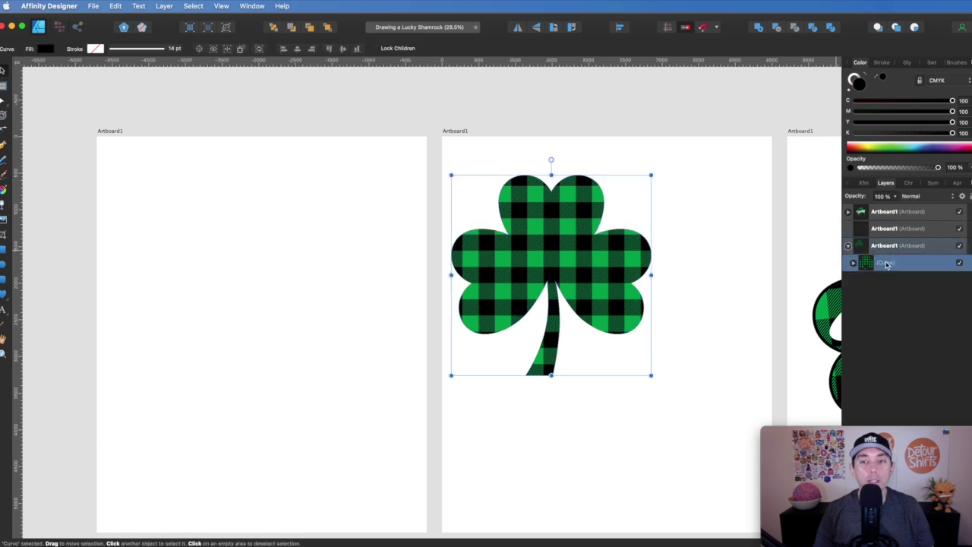
drag(580, 260, 629, 328)
scroll(628, 329, right, 5)
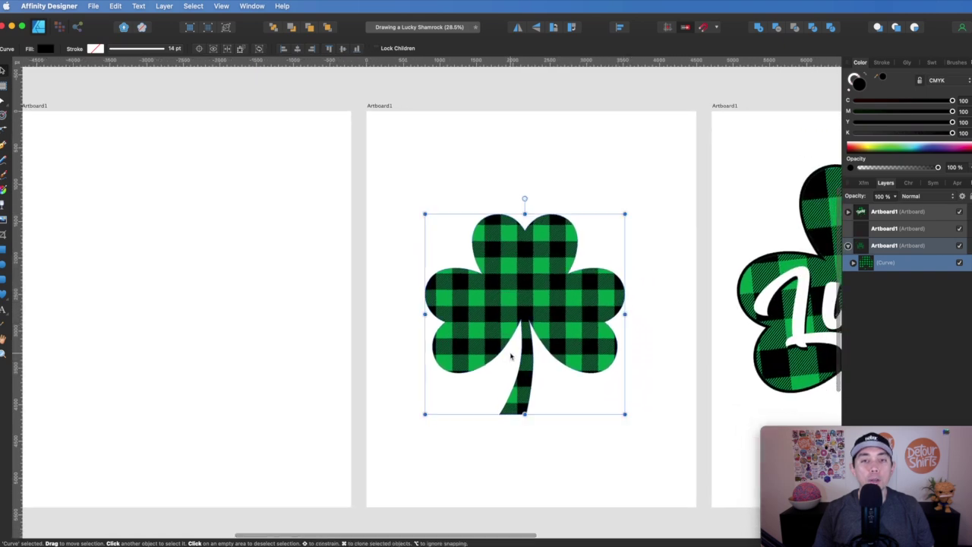
Duplicate the plaid shamrock in place using copy and paste
scroll(509, 353, up, 5)
scroll(508, 350, down, 2)
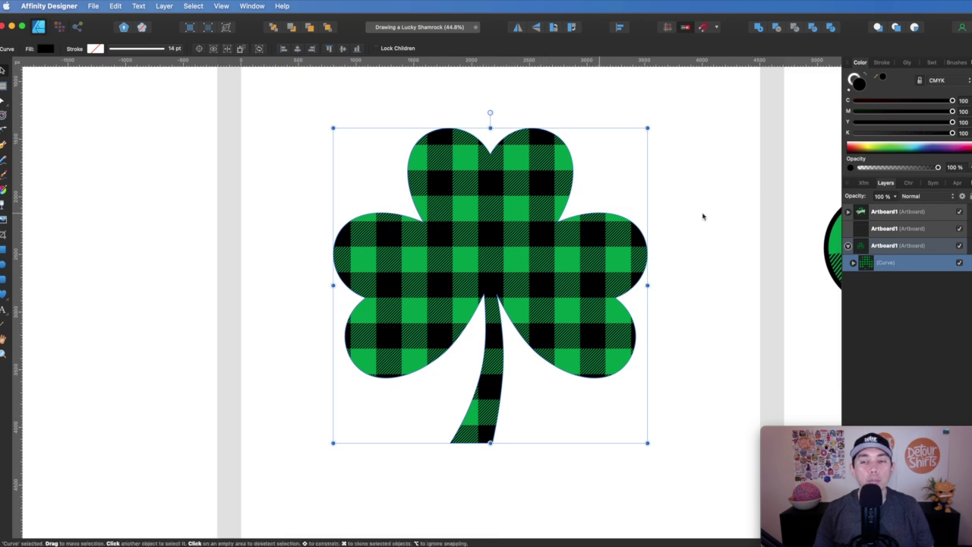
key(super+c)
key(super+v)
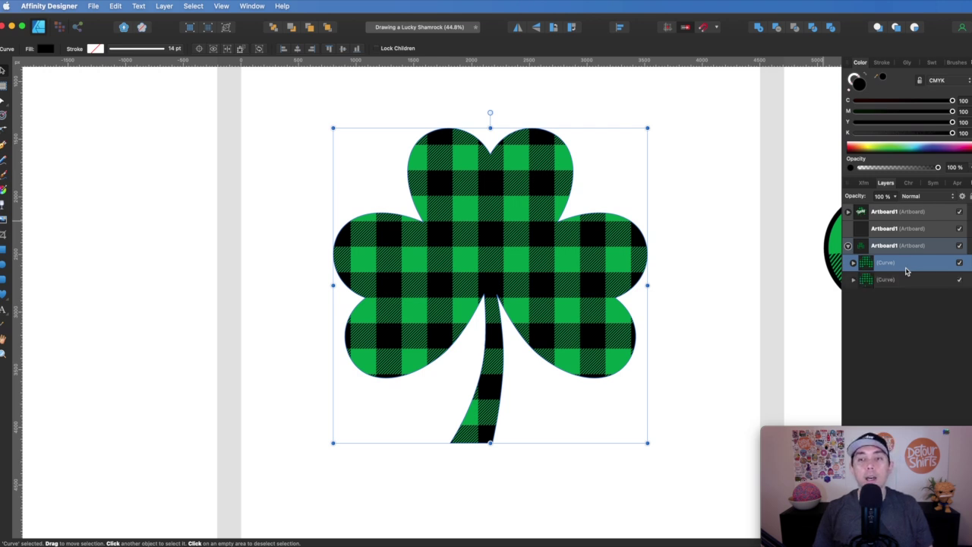
Give the lower shamrock copy a black stroke about 19 pt wide so it forms an outline around the shape
click(893, 282)
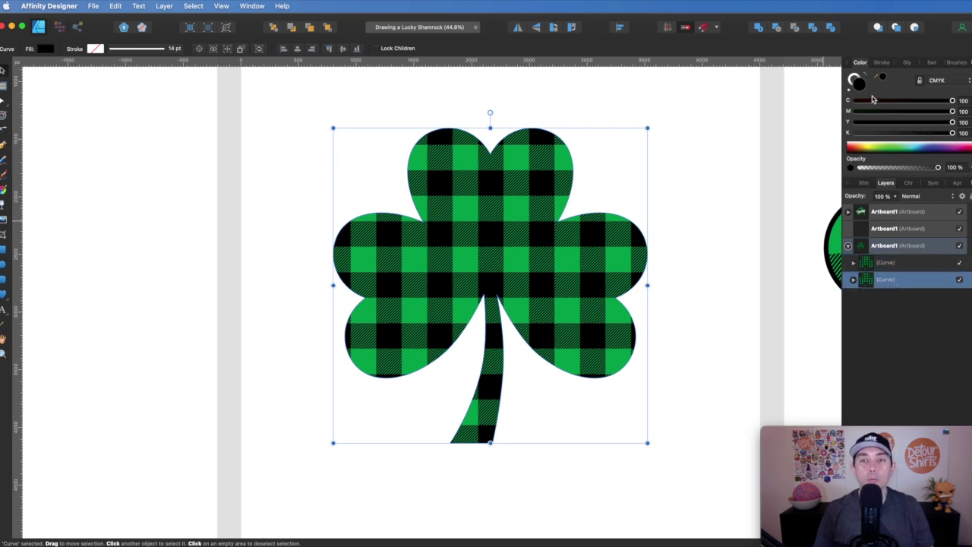
click(854, 78)
click(883, 76)
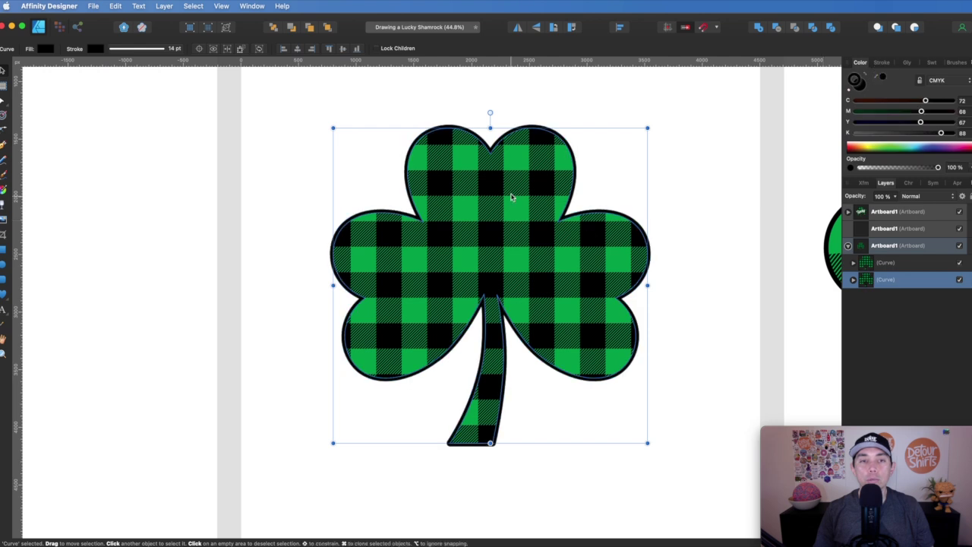
click(884, 65)
drag(902, 91, 906, 91)
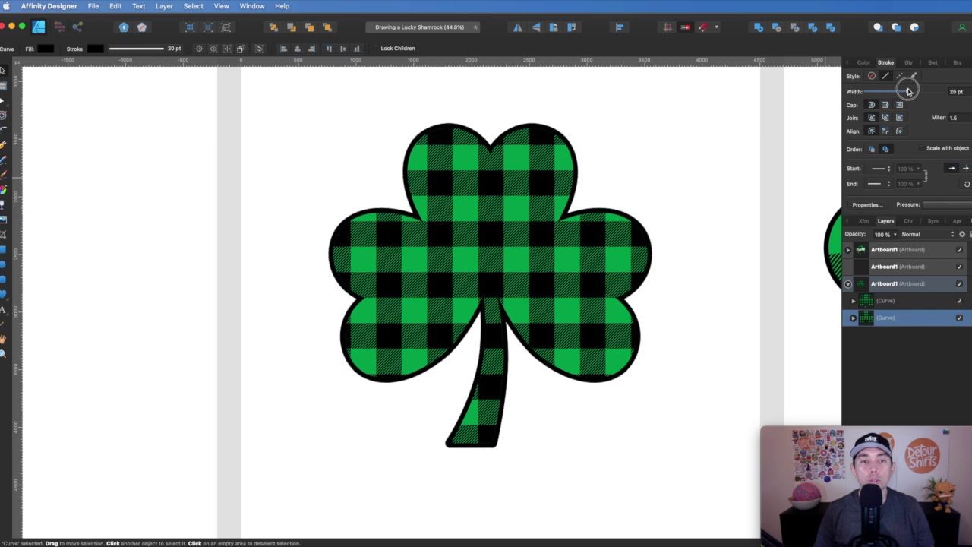
click(622, 146)
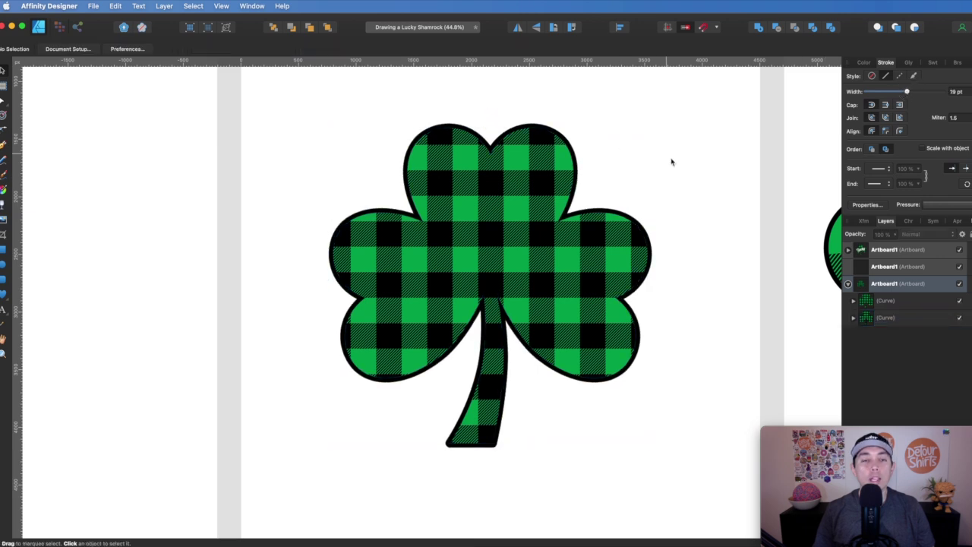
Add the art text "lucky" in Airates Script over the shamrock
click(4, 310)
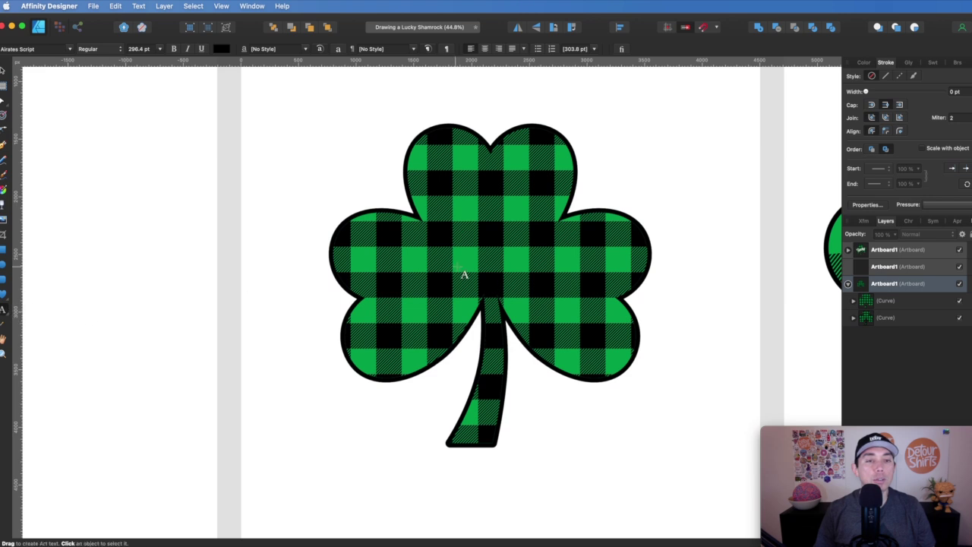
click(610, 263)
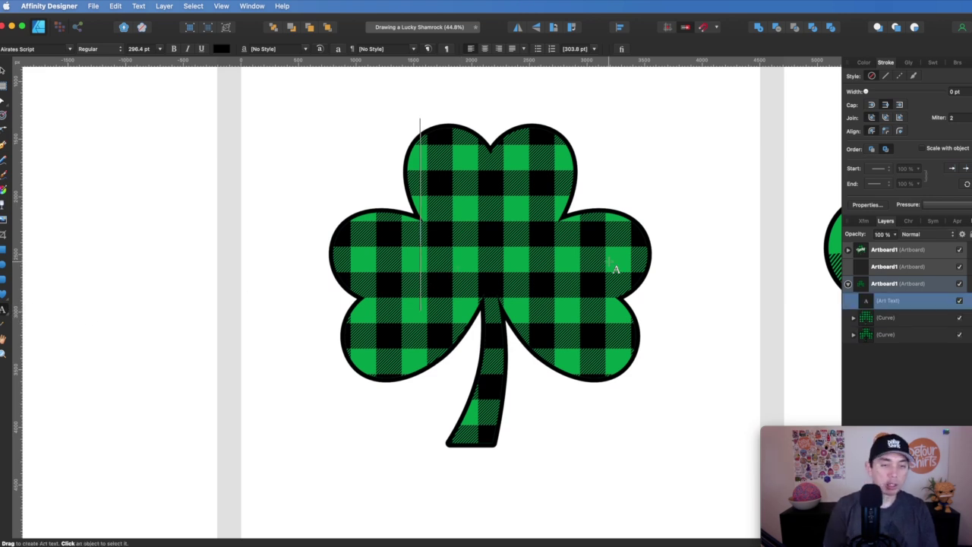
text(lucky)
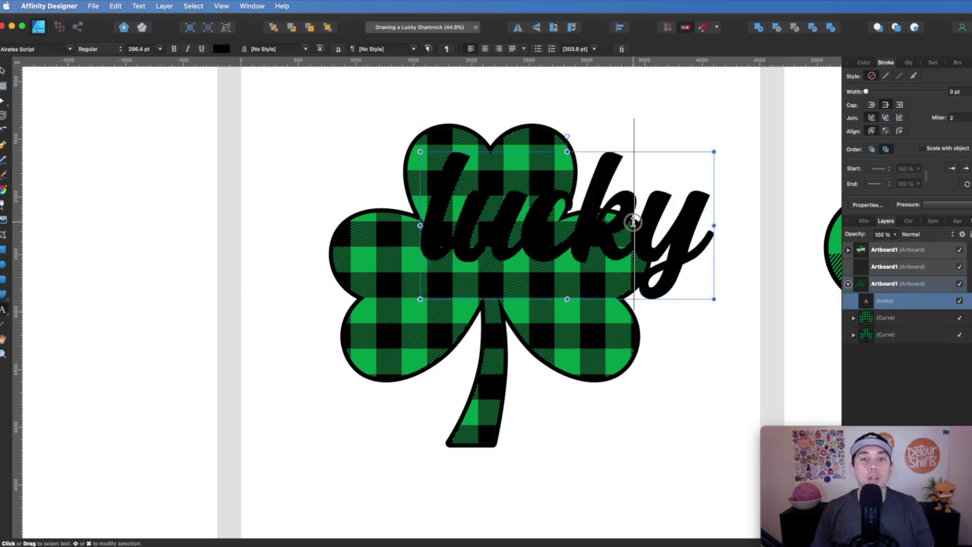
Recolor the whole word white with all CMYK values at 0 and replace its first letter with a capital "L"
key(super+a)
click(860, 63)
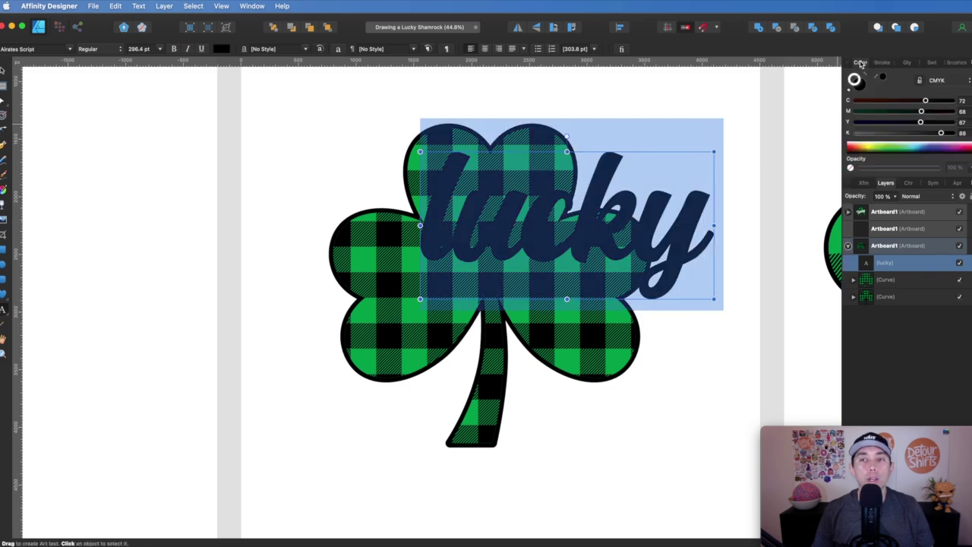
drag(858, 133, 856, 133)
drag(920, 122, 856, 111)
drag(925, 100, 856, 100)
drag(454, 215, 415, 222)
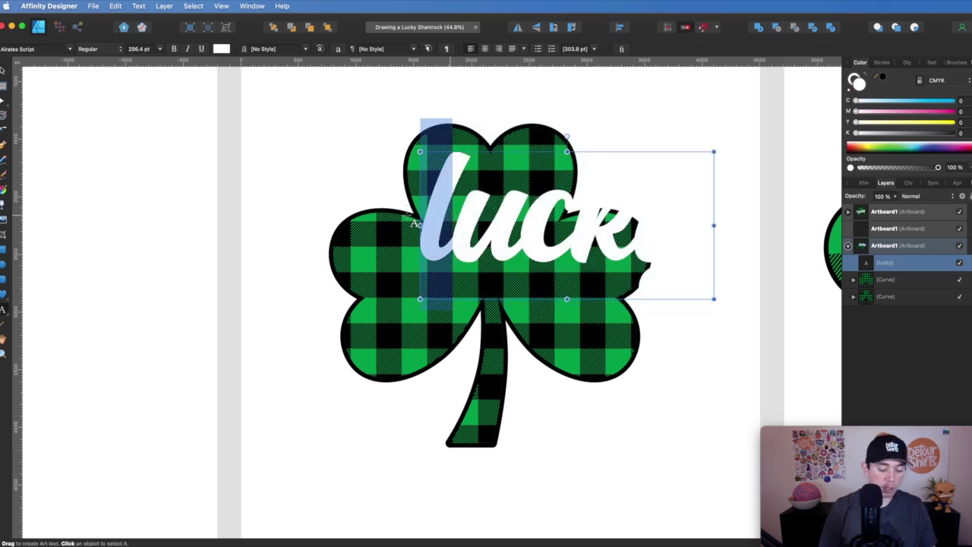
text(L)
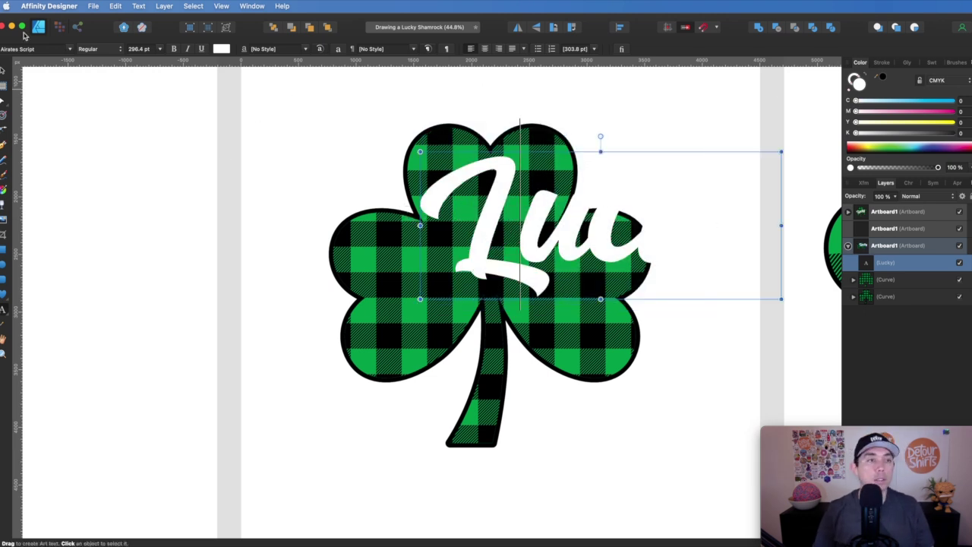
Fit the "Lucky" text across the shamrock's leaves at about 214 pt, rotated slightly counterclockwise
click(3, 70)
drag(502, 228, 415, 278)
drag(696, 348, 586, 326)
drag(561, 279, 579, 295)
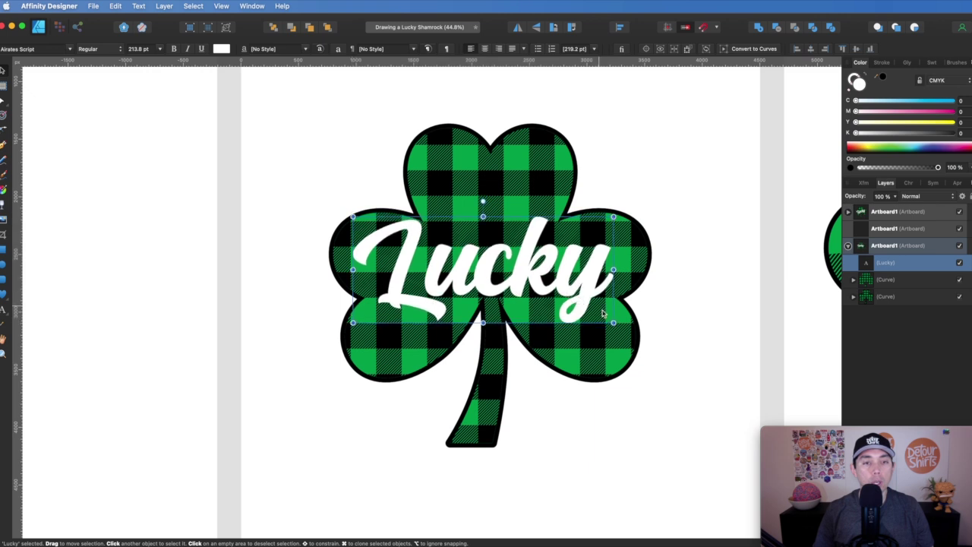
drag(621, 320, 620, 312)
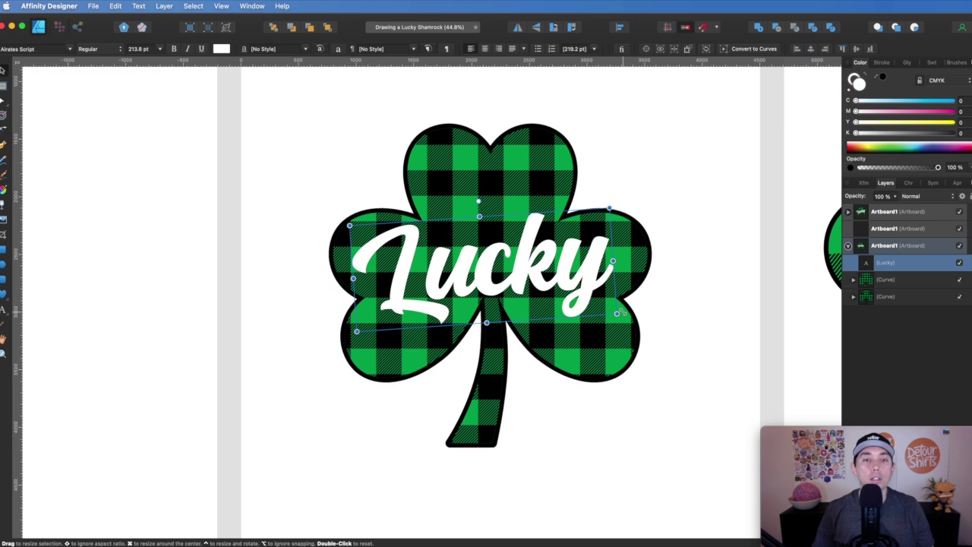
drag(589, 281, 589, 279)
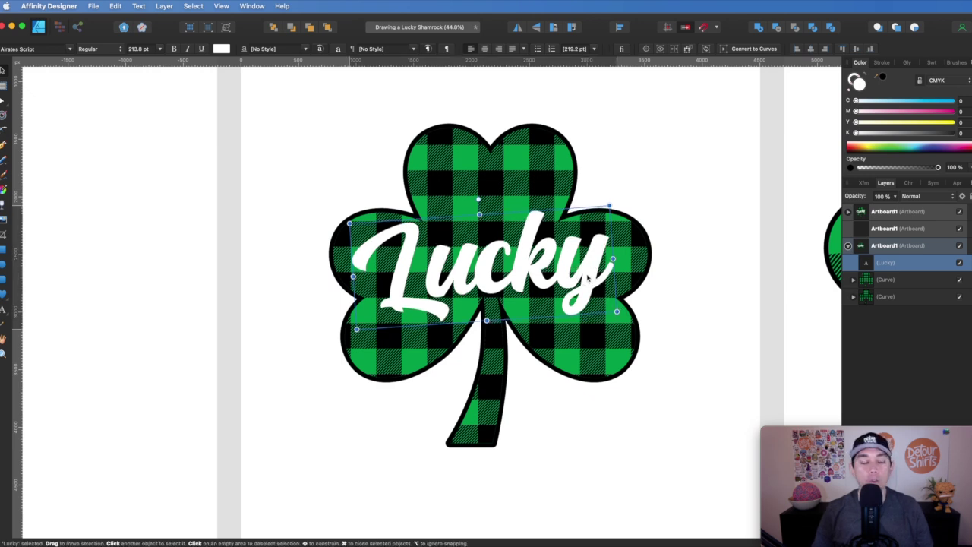
Duplicate the "Lucky" text in place and recolor the lower copy black
key(super+j)
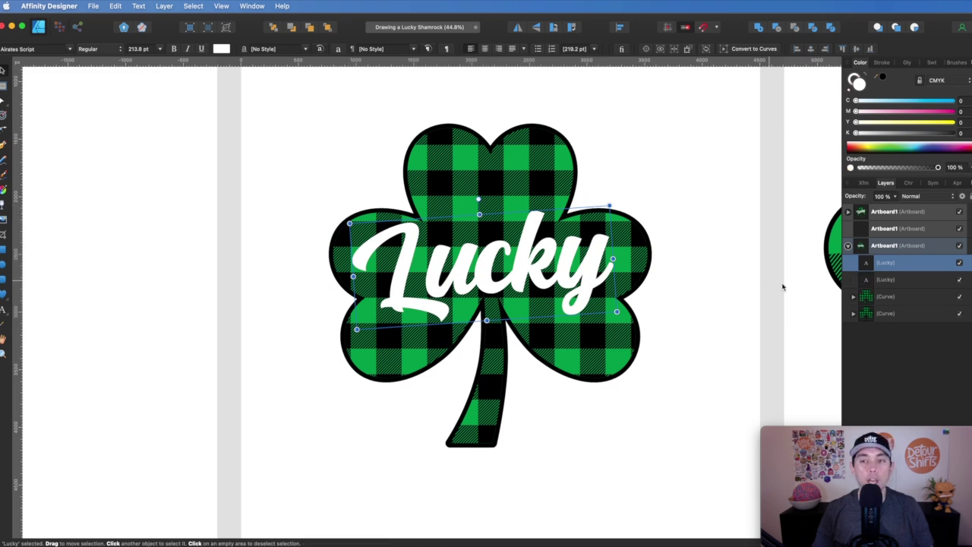
double_click(887, 264)
click(885, 281)
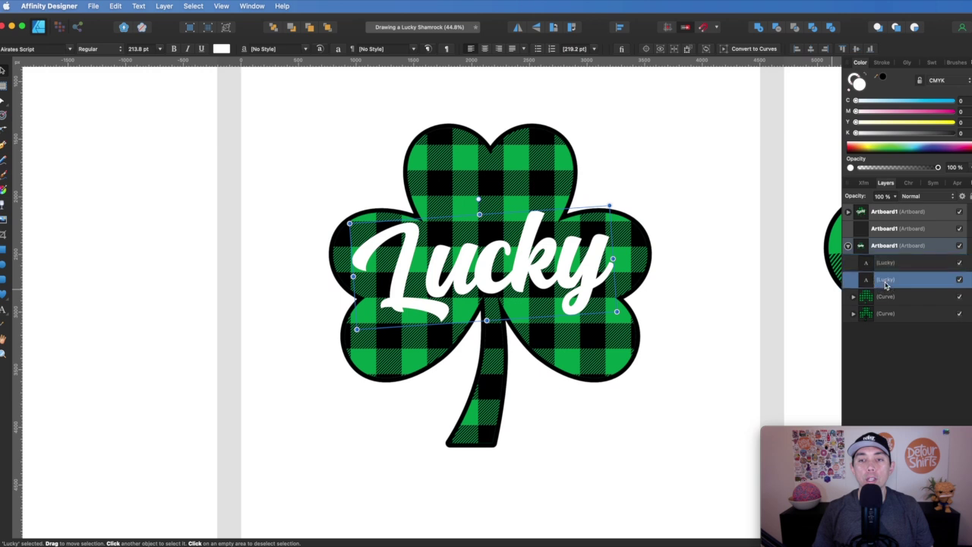
click(884, 79)
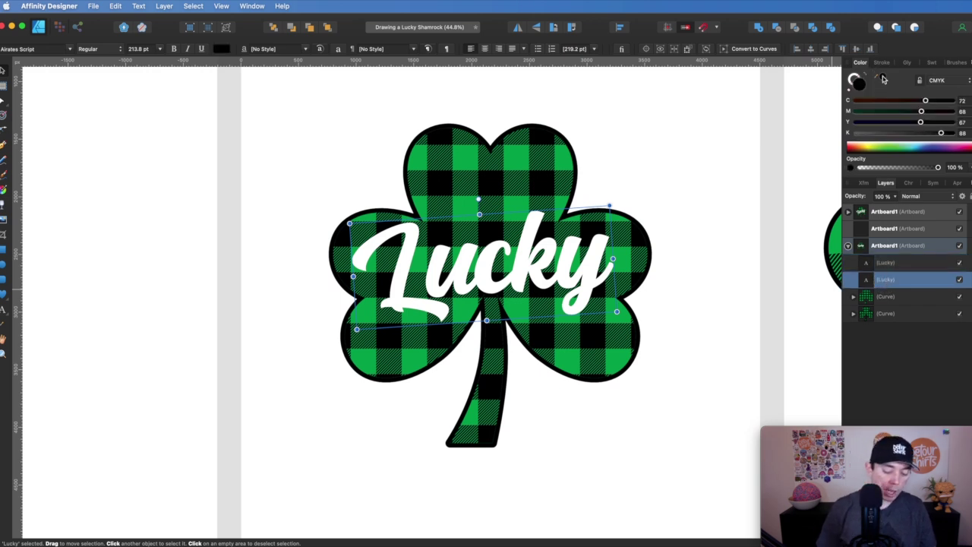
Offset the black "Lucky" copy downward and about 30 px to the right to form a drop shadow behind the white text
key(shift+Down)
key(shift+Right)
key(Left)
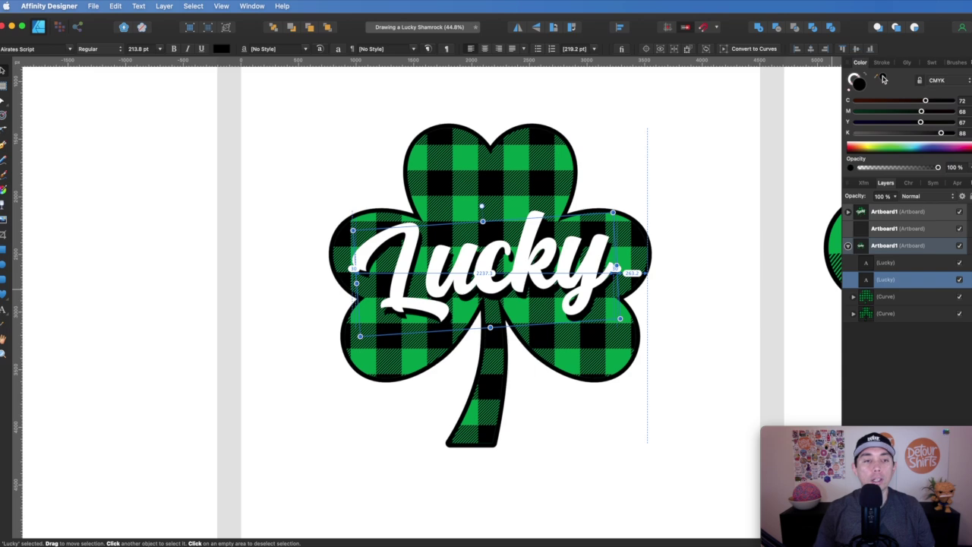
click(655, 178)
key(super+minus)
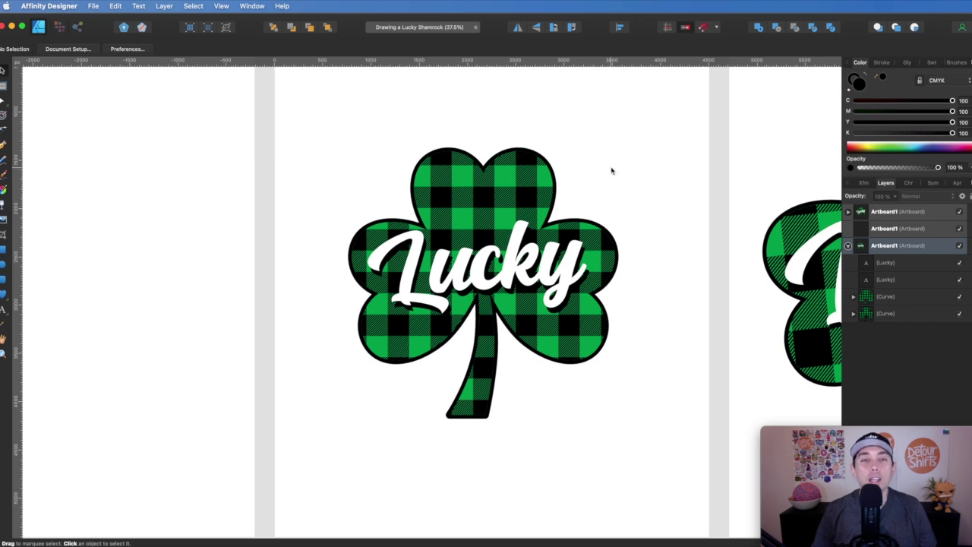
Compare the finished plaid shamrock with the larger example on the neighbouring artboard and check the font of the white "Lucky" text
scroll(512, 191, right, 8)
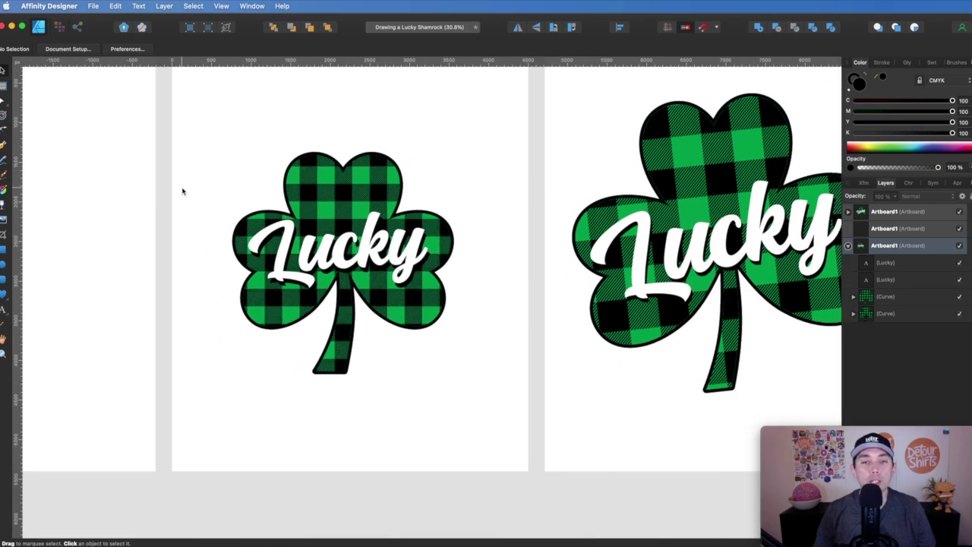
scroll(182, 191, up, 3)
scroll(182, 192, down, 2)
scroll(182, 192, right, 5)
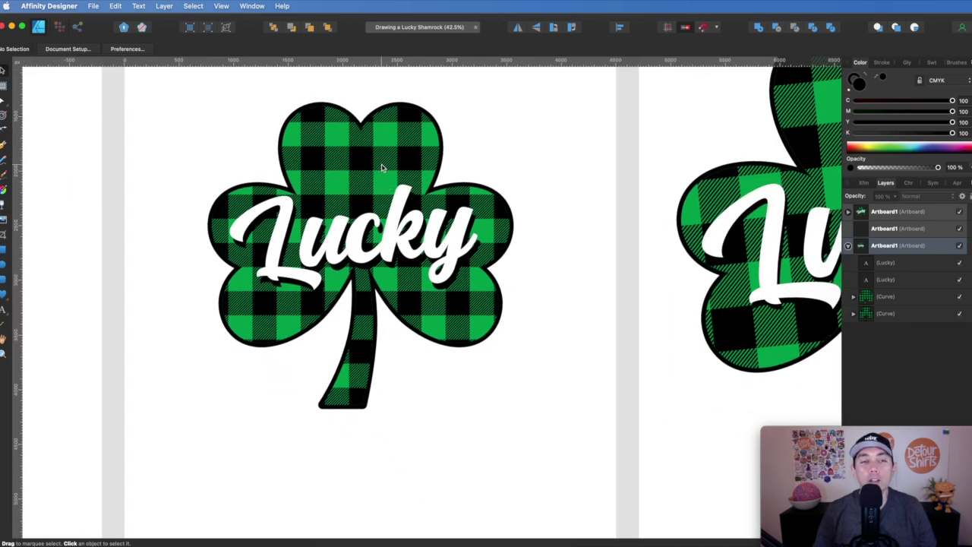
scroll(381, 169, left, 3)
scroll(382, 168, up, 1)
scroll(382, 168, left, 1)
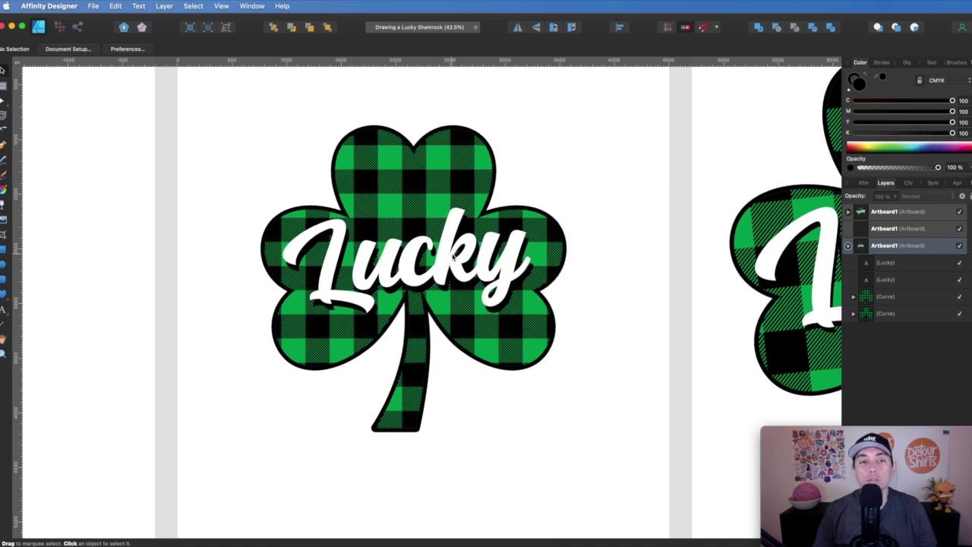
click(460, 271)
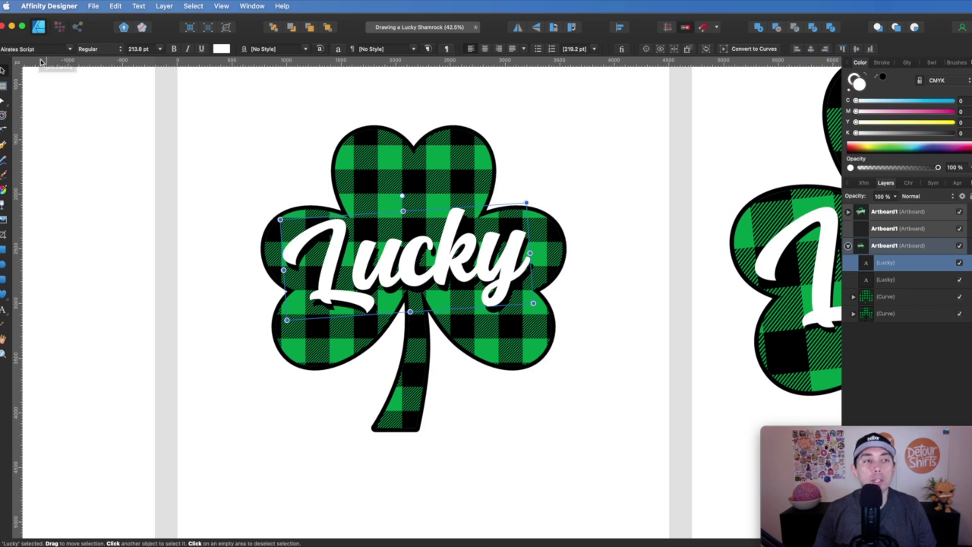
click(541, 151)
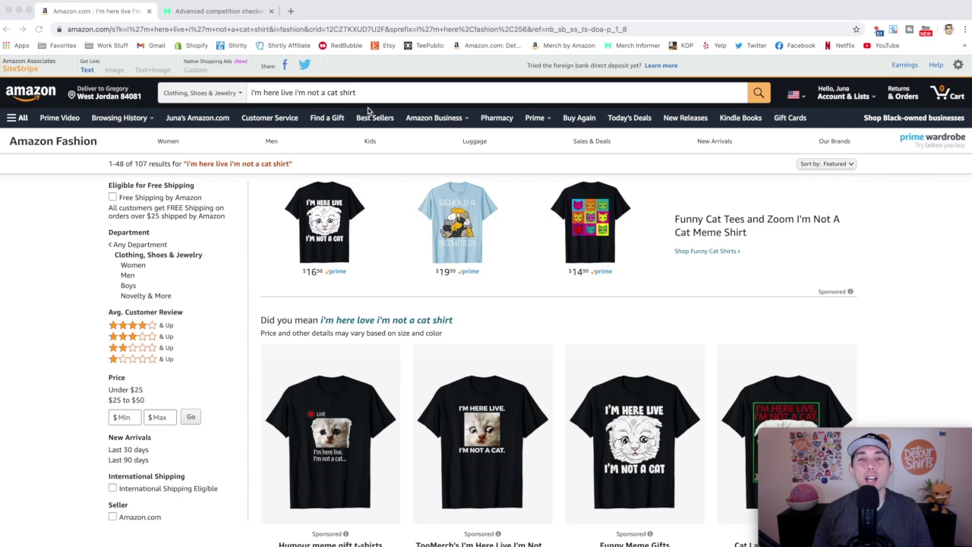
Switch to the Amazon search results for "i'm here live i'm not a cat shirt" and examine the listed designs, prices and sales ranks
scroll(659, 242, down, 3)
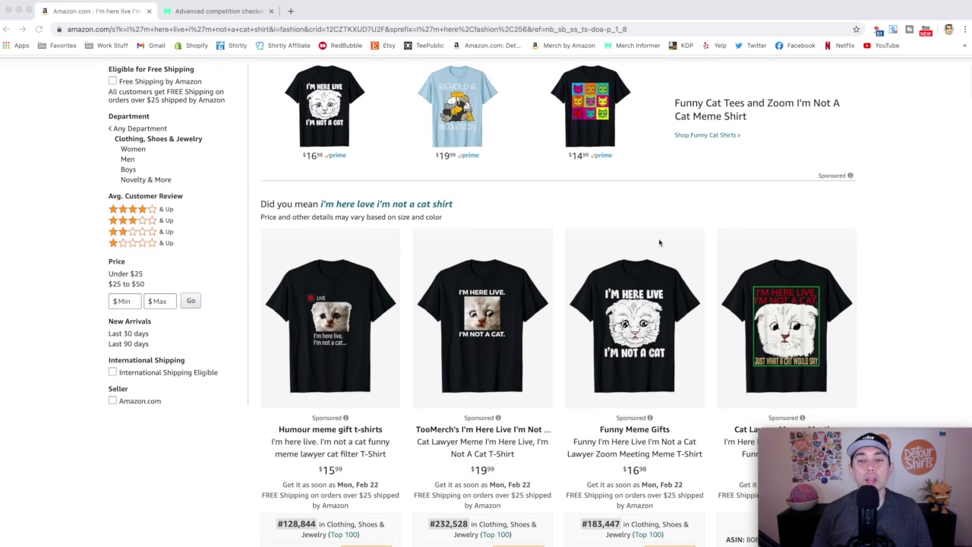
scroll(659, 242, down, 1)
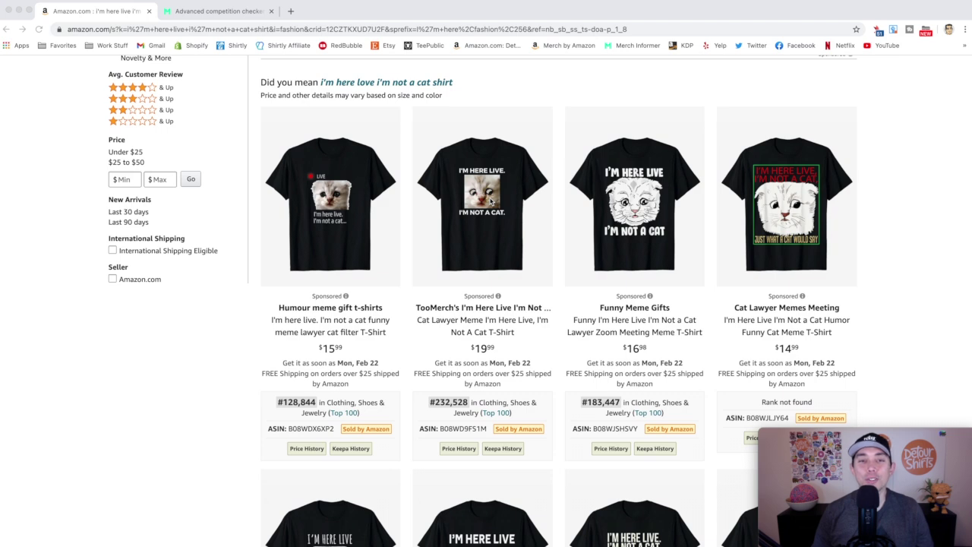
scroll(490, 202, up, 1)
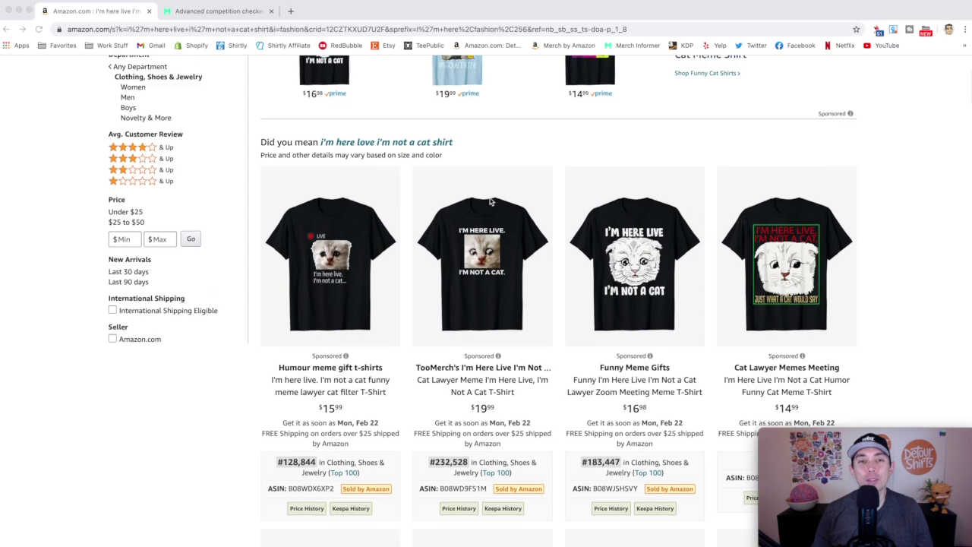
scroll(490, 201, up, 2)
scroll(490, 201, down, 3)
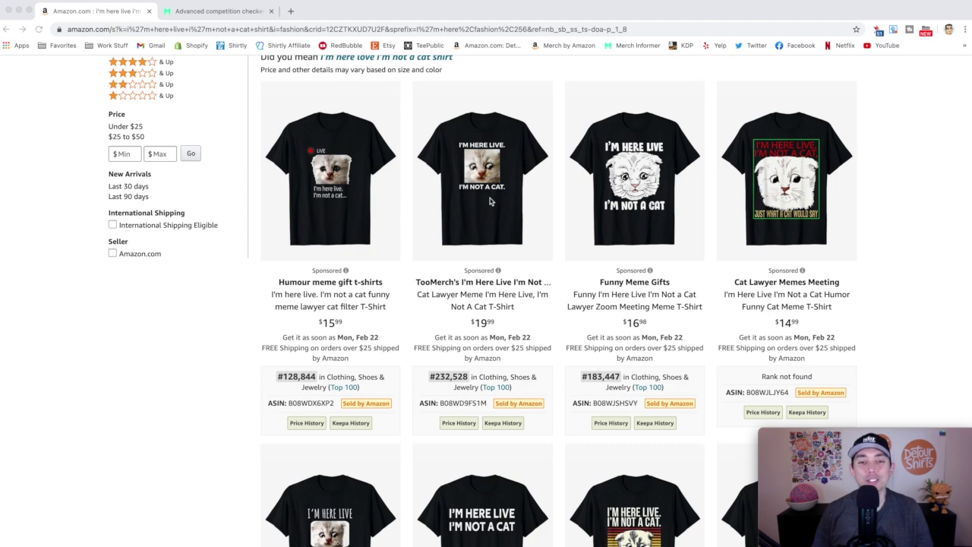
scroll(490, 201, down, 1)
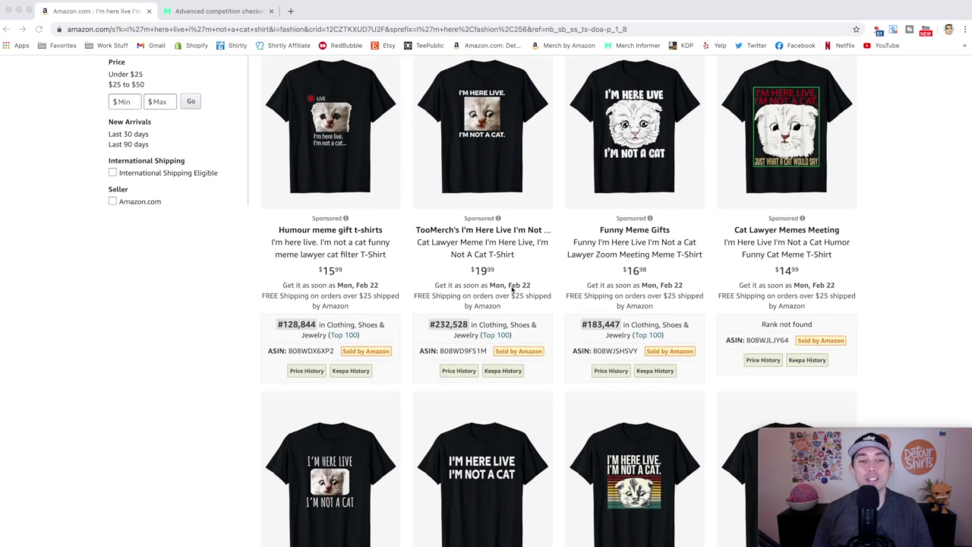
scroll(512, 287, down, 5)
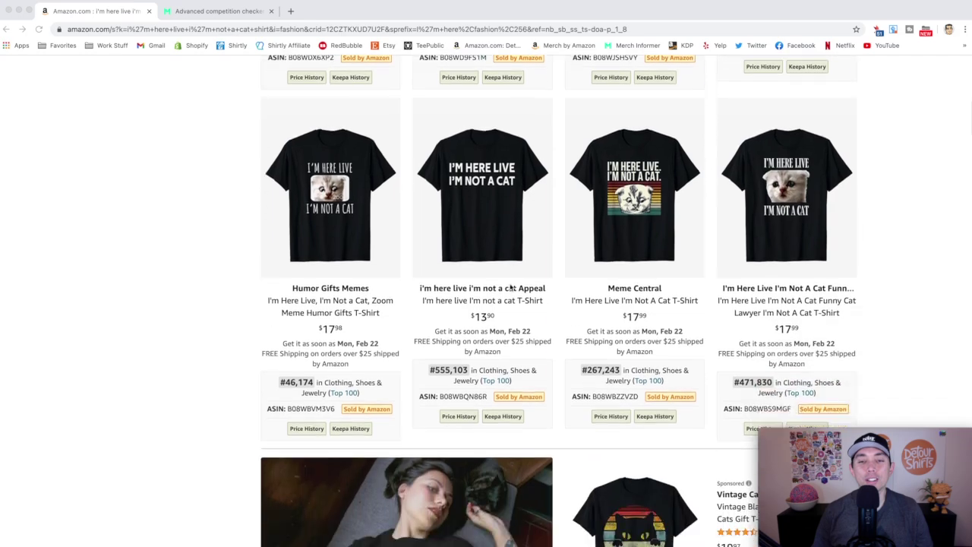
scroll(510, 287, up, 10)
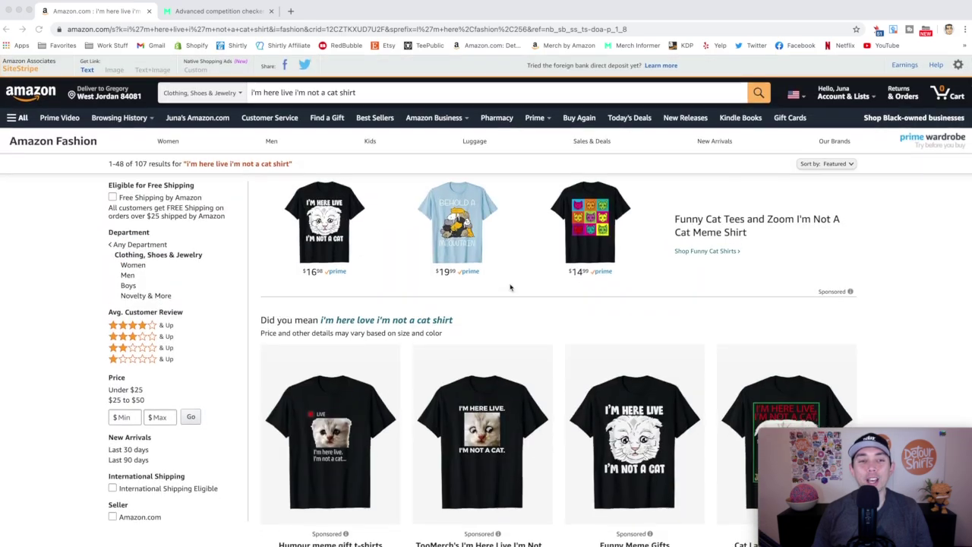
Check Merch Informer's competition results for "I'm here live I'm not a cat" and return to the Amazon shirt listings
click(222, 11)
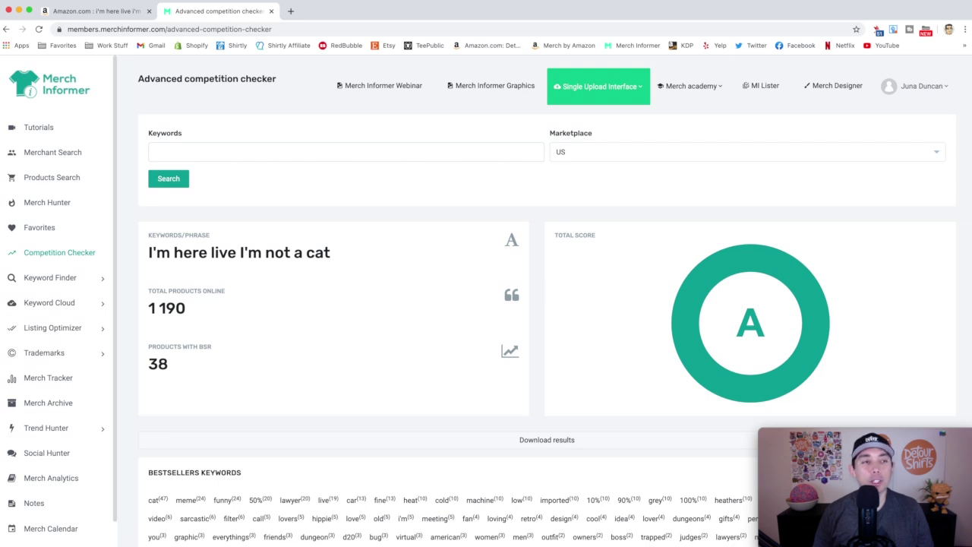
key(ctrl+shift+Tab)
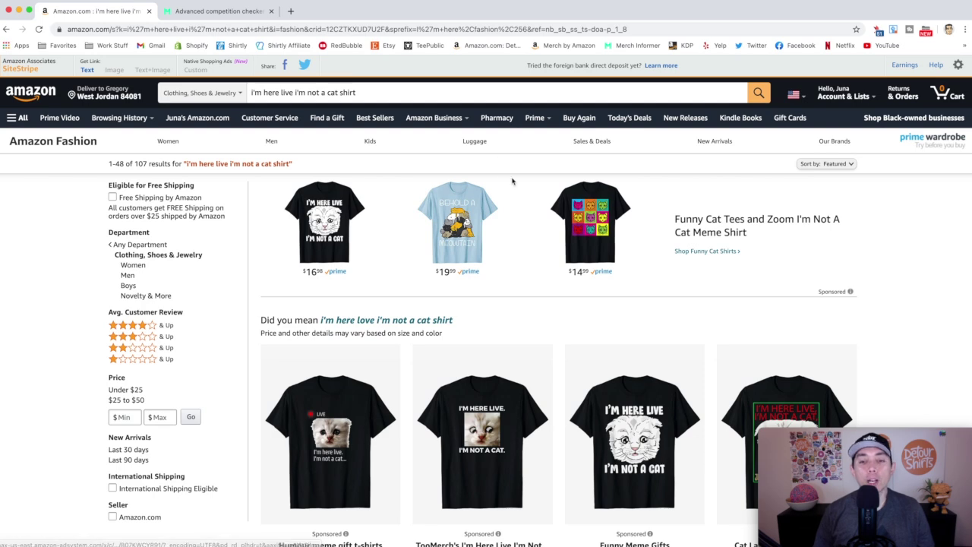
scroll(512, 181, down, 1)
scroll(512, 180, up, 1)
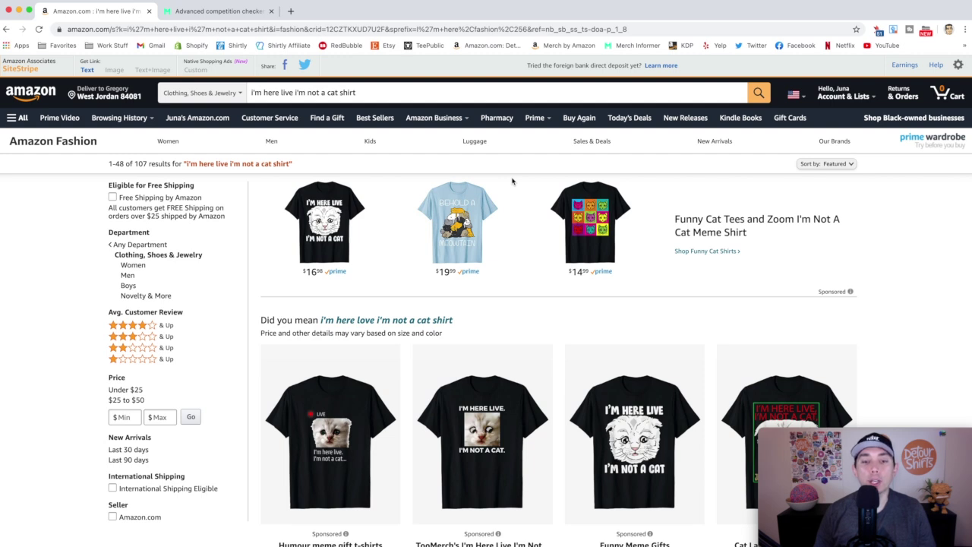
Examine the product details and first-available dates of the photo-based and text-only "I'm here live I'm not a cat" shirts
scroll(574, 349, down, 5)
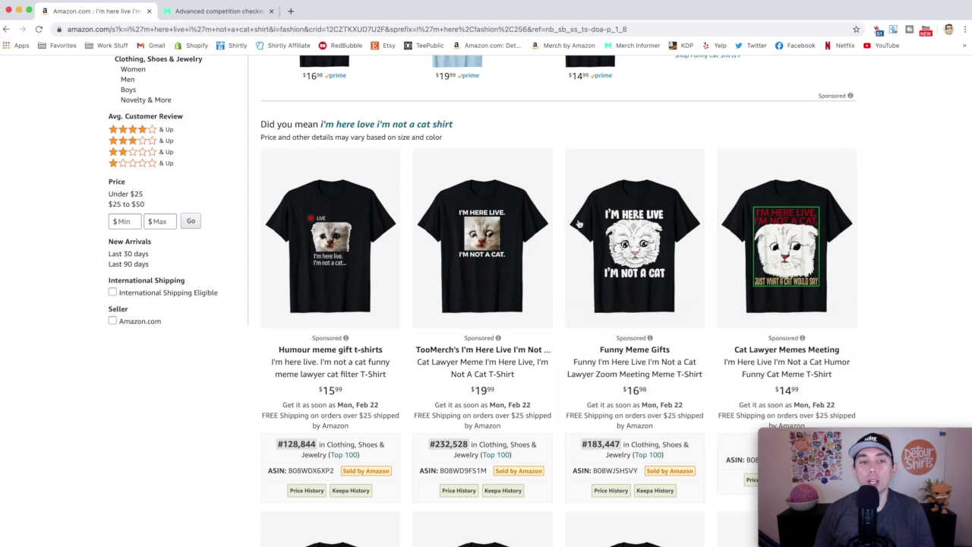
mouse_move(345, 241)
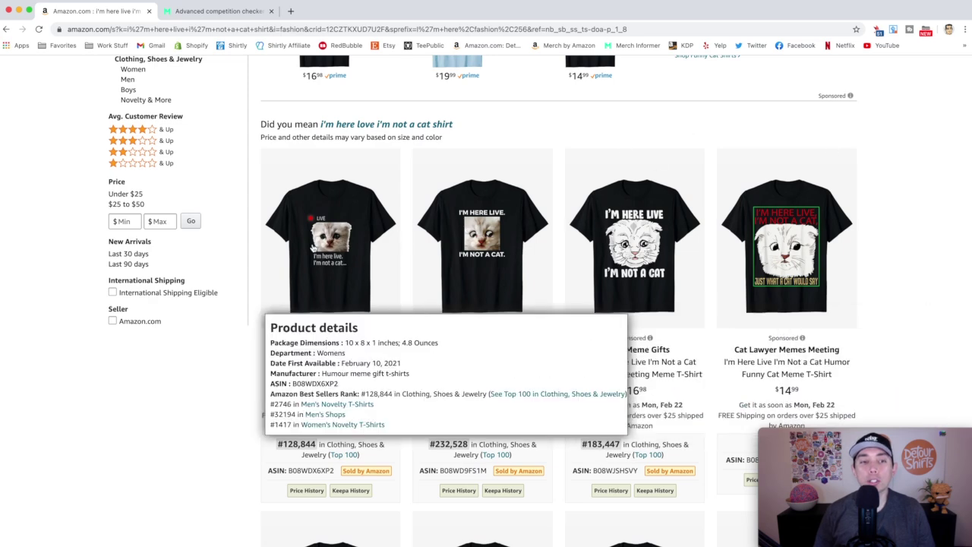
mouse_move(464, 235)
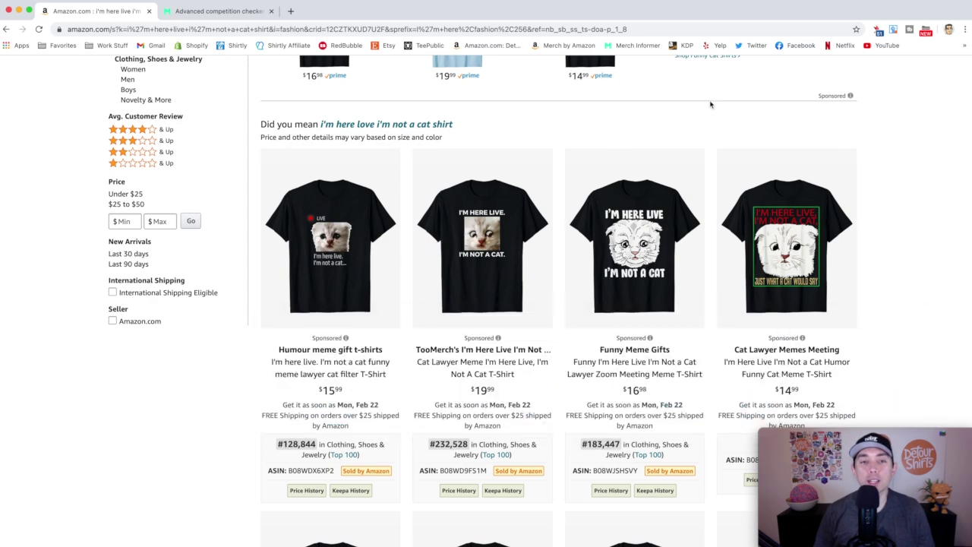
scroll(709, 103, down, 1)
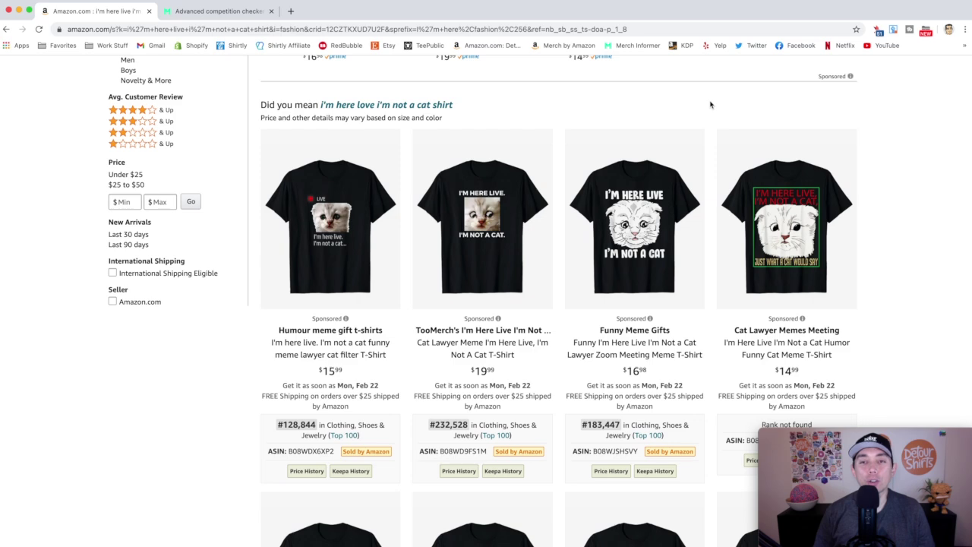
scroll(708, 103, down, 8)
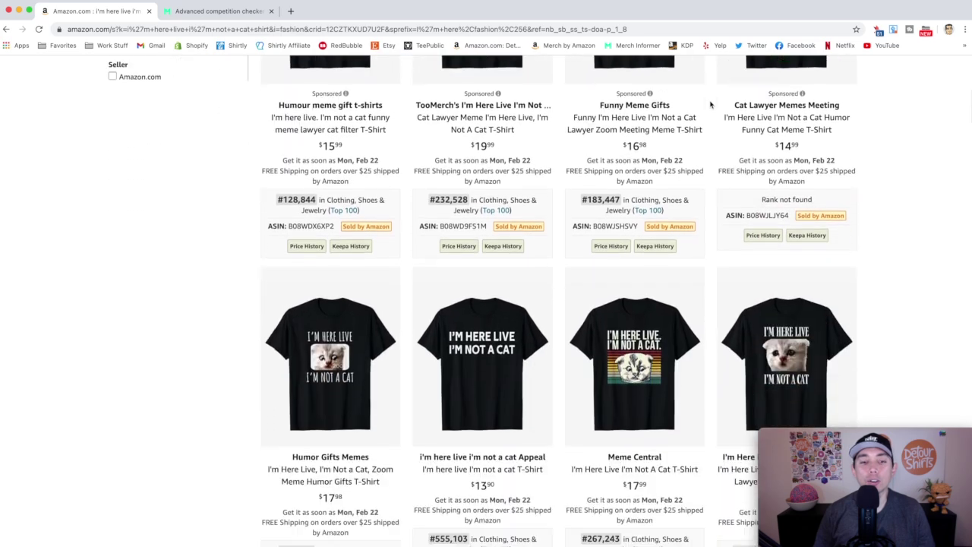
mouse_move(536, 349)
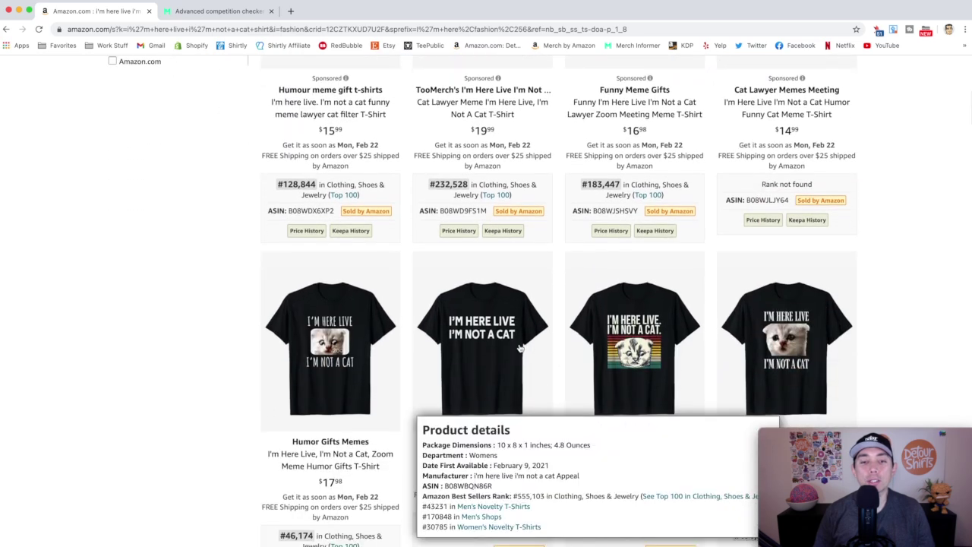
scroll(758, 167, up, 10)
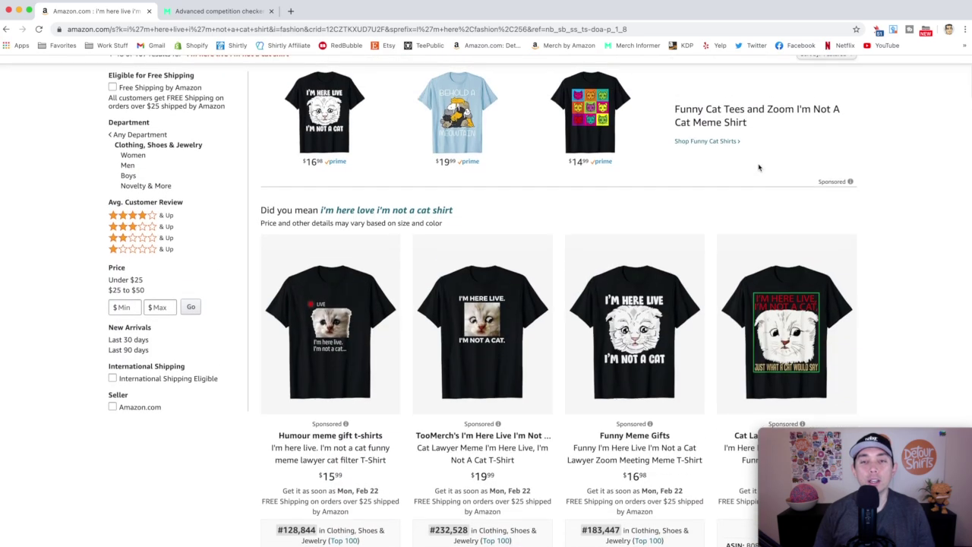
scroll(758, 167, up, 3)
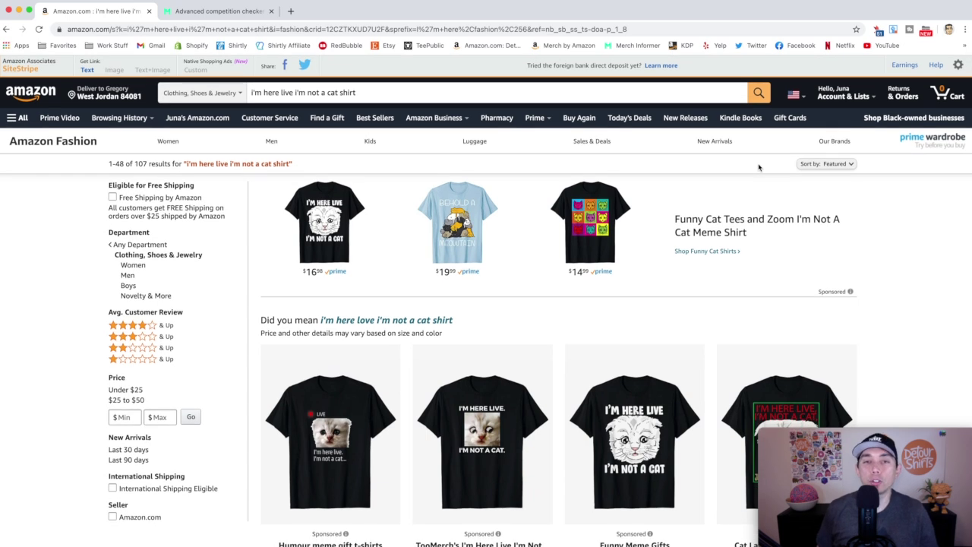